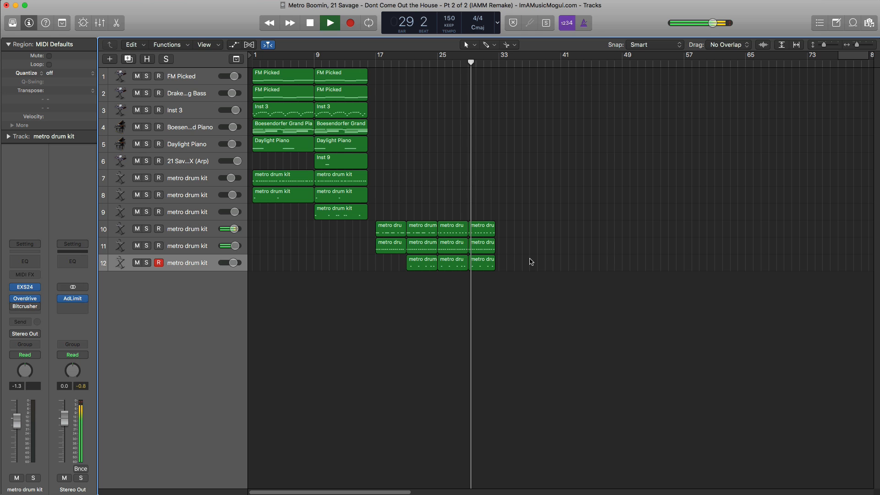
# Step: Stop playback and add one software instrument track with stereo Nexus 2 as its instrument
pyautogui.scroll(5, 531, 260)
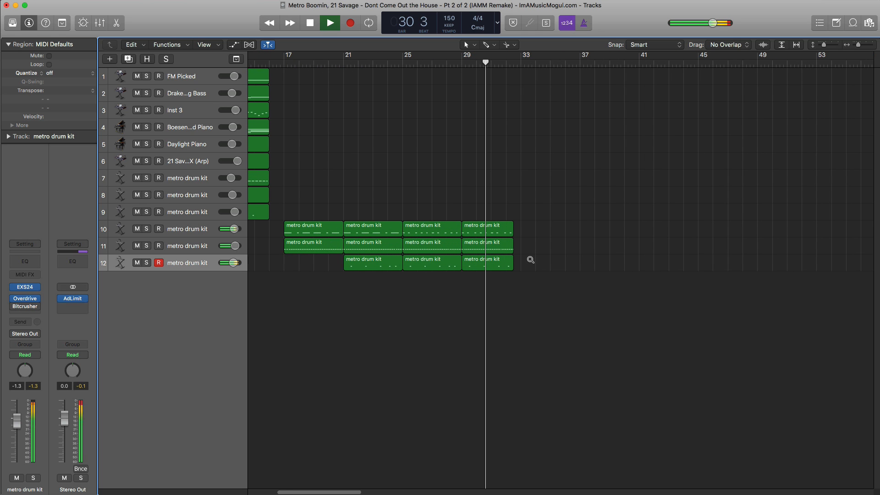
pyautogui.scroll(1, 530, 260)
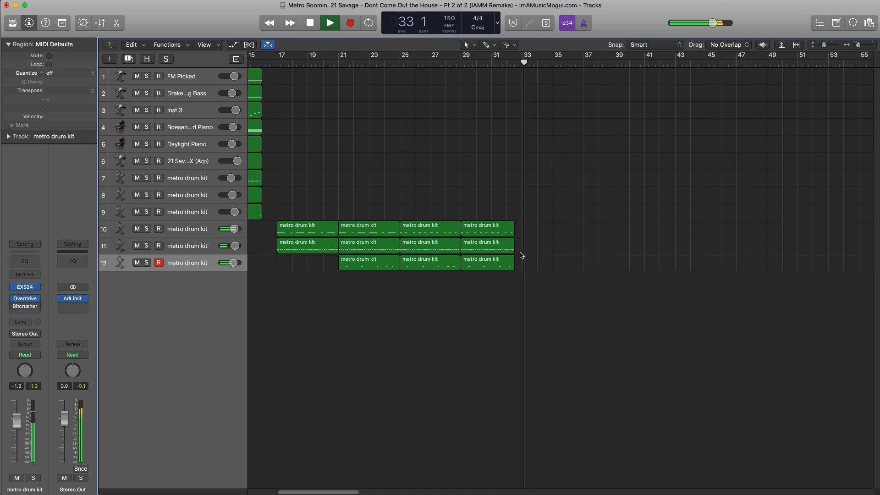
pyautogui.press('space')
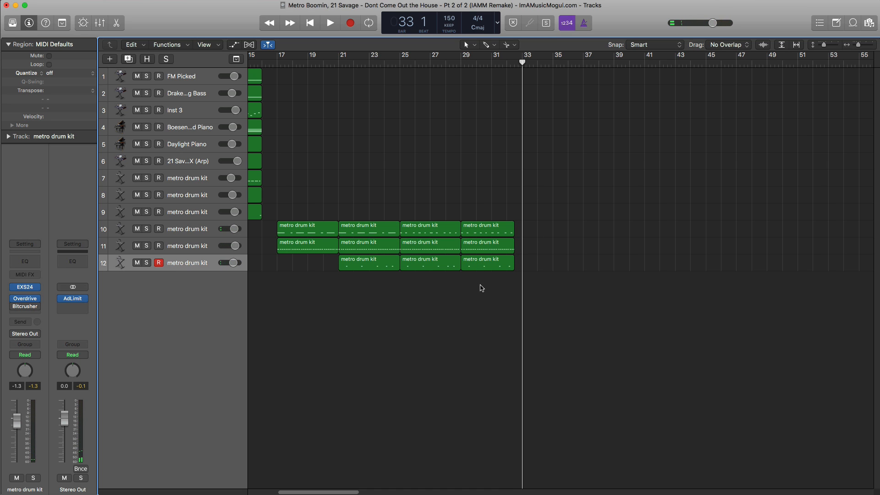
pyautogui.click(109, 59)
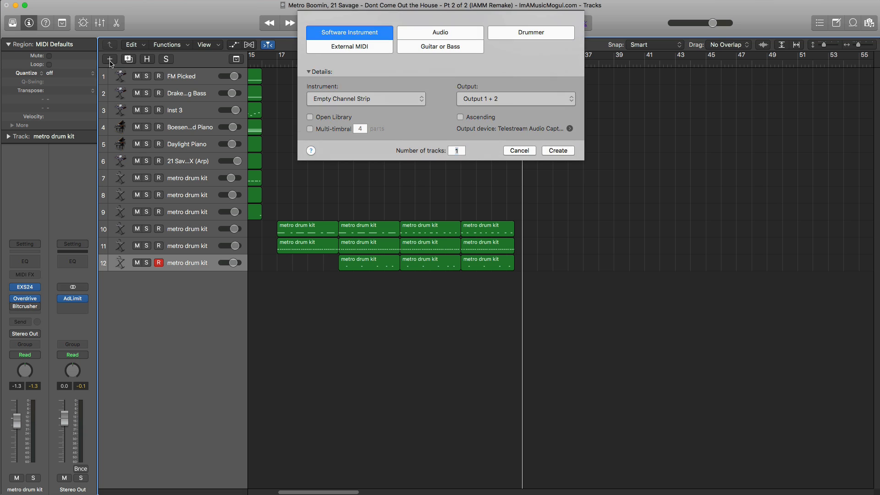
pyautogui.press('Return')
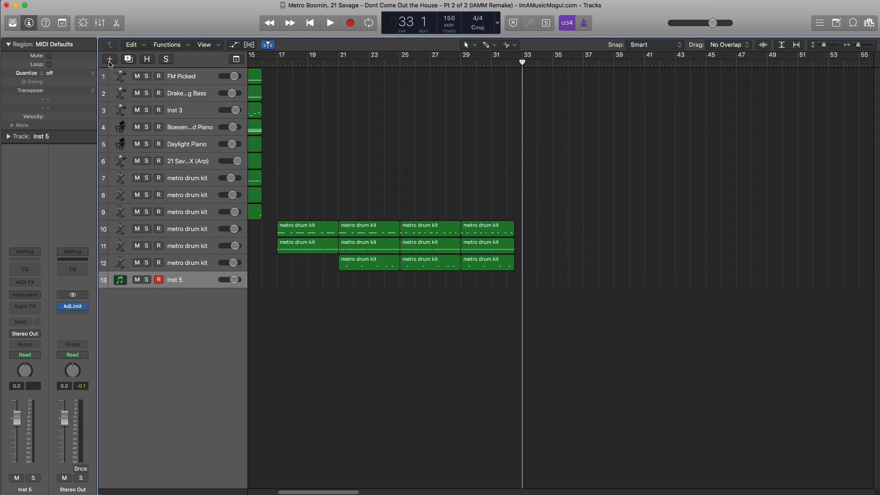
pyautogui.click(31, 294)
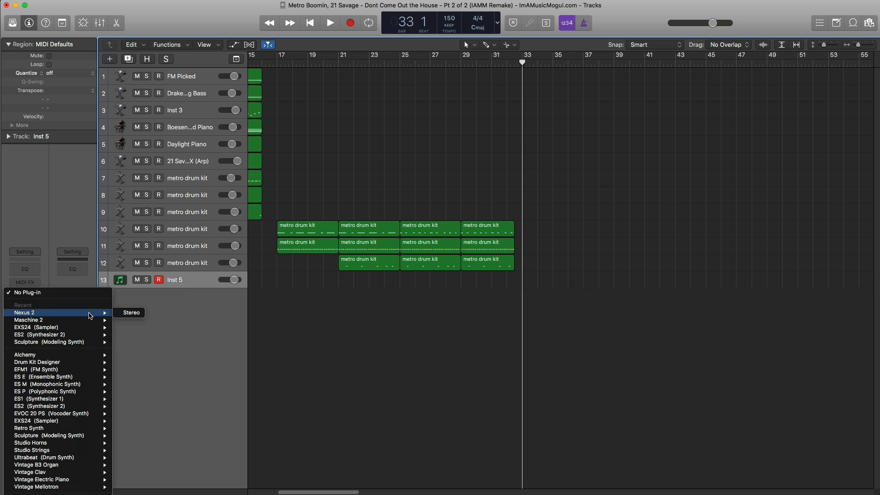
pyautogui.click(126, 313)
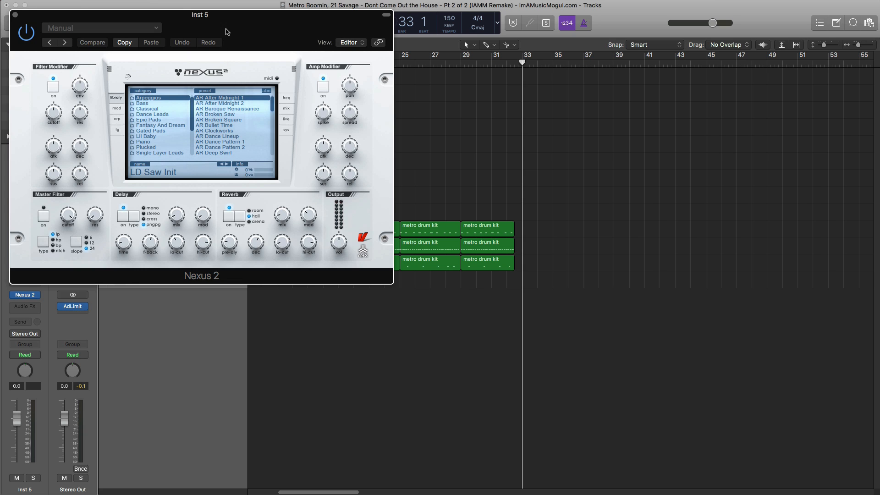
# Step: Load the PN Ballad Grand Piano preset from the Piano category in Nexus 2, and close the plug-in window
pyautogui.moveTo(227, 32); pyautogui.dragTo(402, 68)
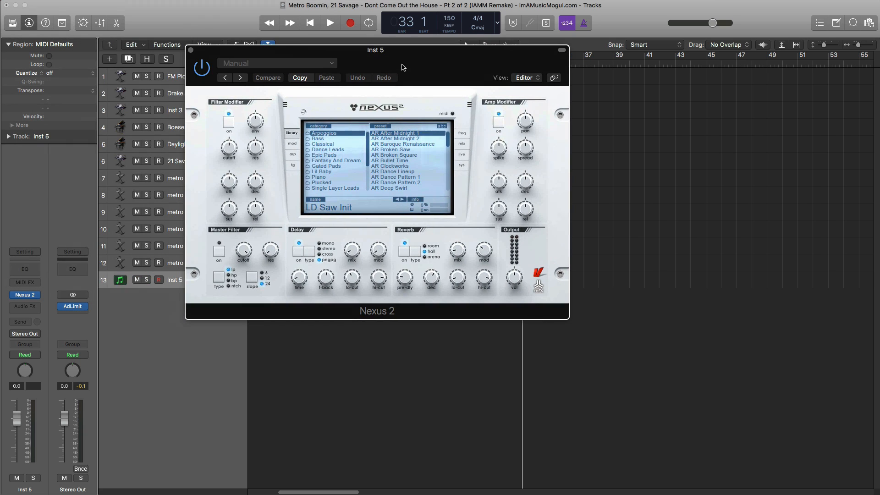
pyautogui.click(336, 177)
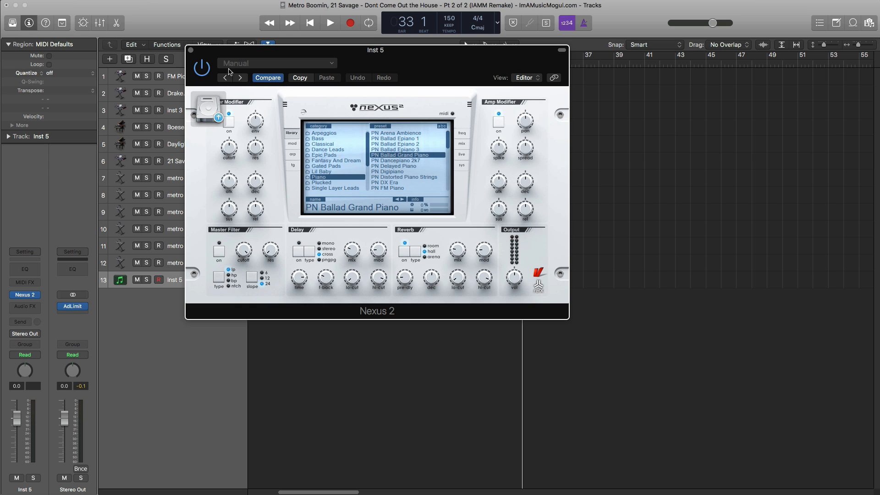
pyautogui.click(190, 51)
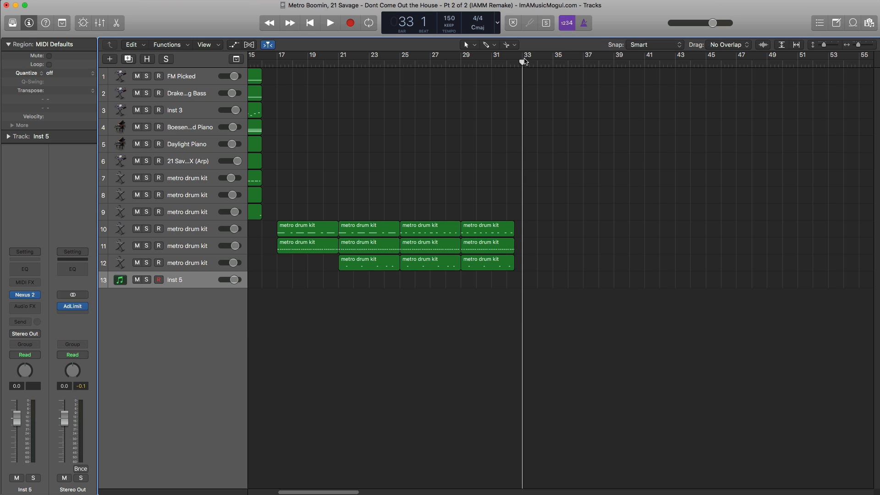
# Step: Cycle bars 33 to 41, create an eight-bar MIDI region there on the Inst 5 track, and open it in the Piano Roll
pyautogui.moveTo(525, 61); pyautogui.dragTo(644, 68)
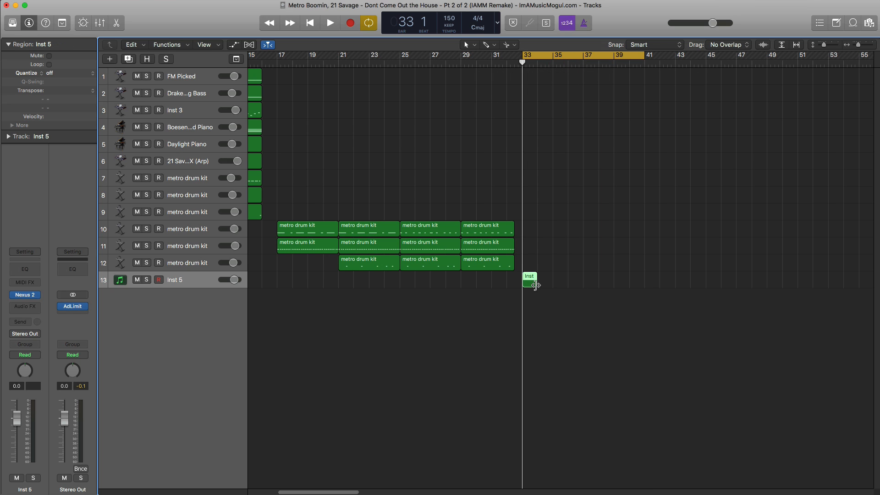
pyautogui.moveTo(535, 286); pyautogui.dragTo(638, 286)
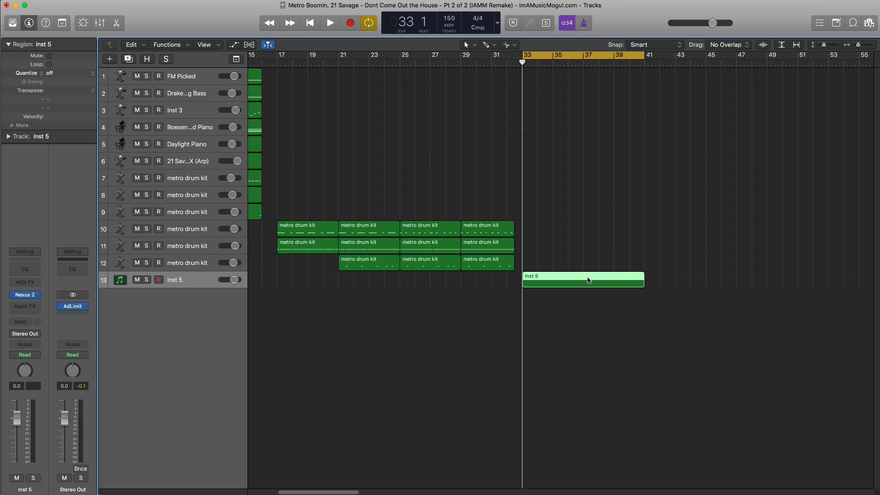
pyautogui.doubleClick(585, 276)
pyautogui.scroll(-1, 323, 347)
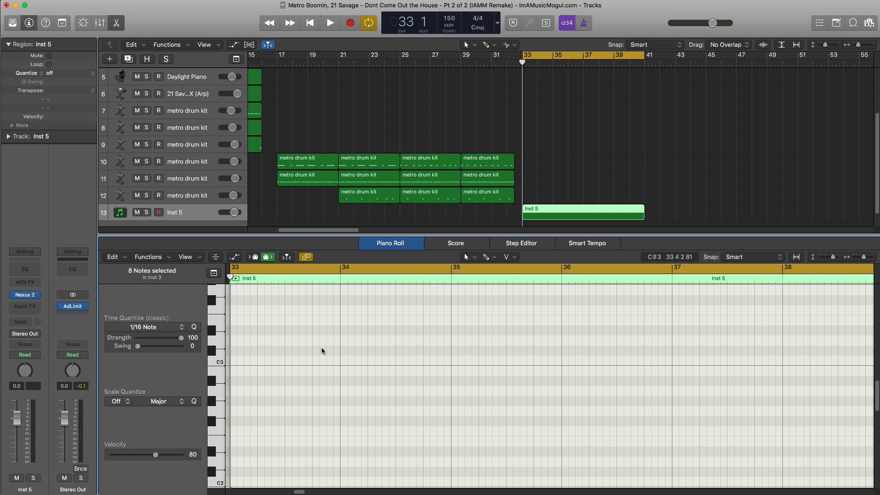
# Step: Enter the short melody C3, C3, C#3, C3, C3 in bar 33, continuing with D#3 and C#3 on beats 1 and 2 of bar 34
pyautogui.press('space')
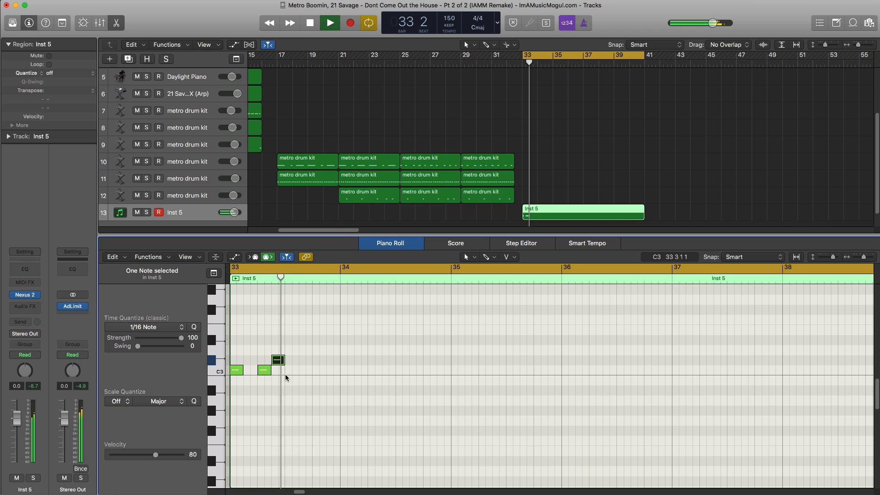
pyautogui.keyDown('super'); pyautogui.click(290, 370); pyautogui.keyUp('super')
pyautogui.press('space')
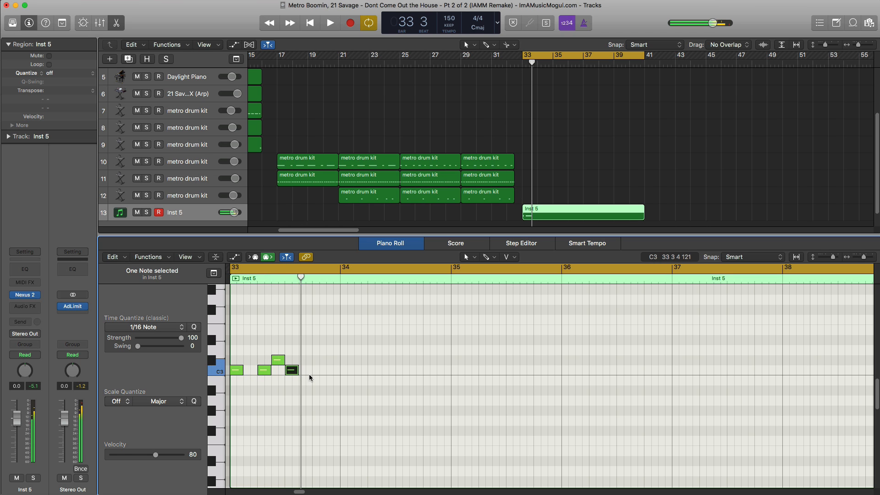
pyautogui.press('space')
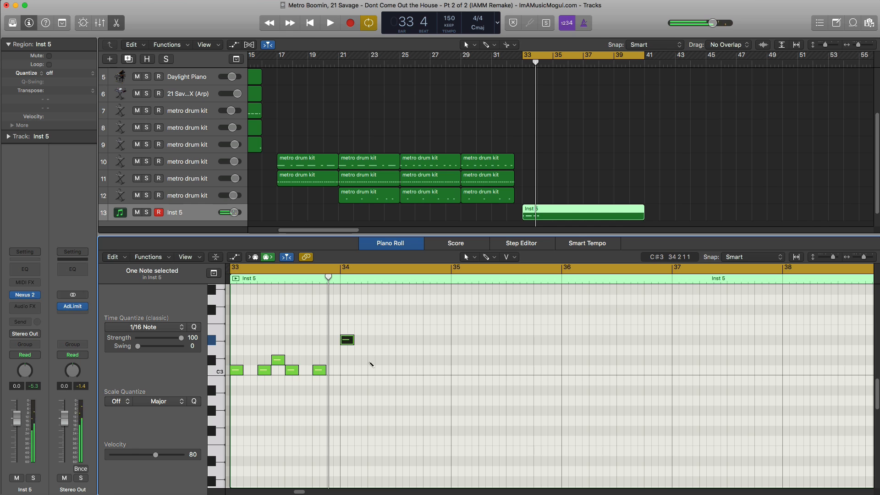
pyautogui.press('space')
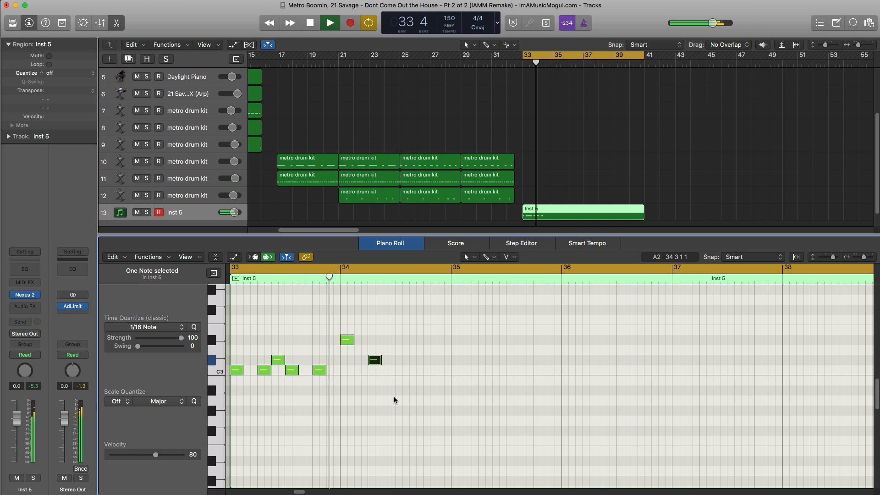
# Step: Complete bar 34 with C3 on beat 3 and D#3 on beat 4, playing the melody to check it
pyautogui.keyDown('super'); pyautogui.click(401, 371); pyautogui.keyUp('super')
pyautogui.press('space')
pyautogui.press('space')
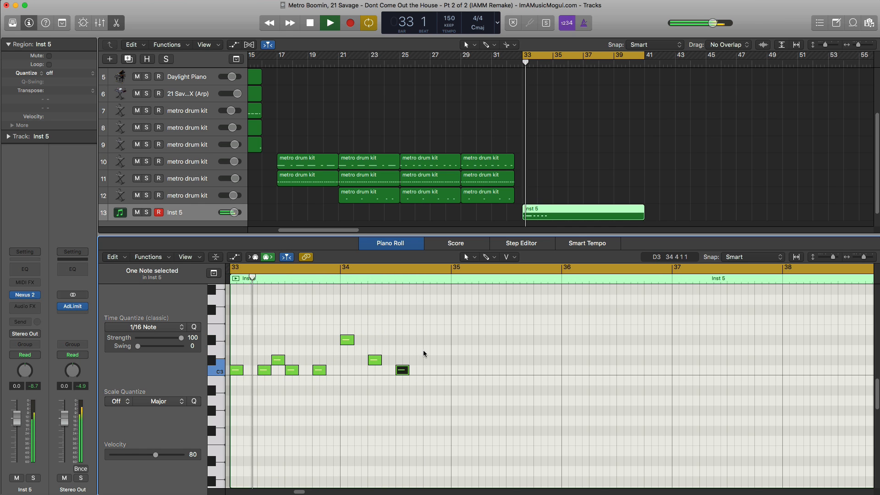
pyautogui.keyDown('super'); pyautogui.click(427, 340); pyautogui.keyUp('super')
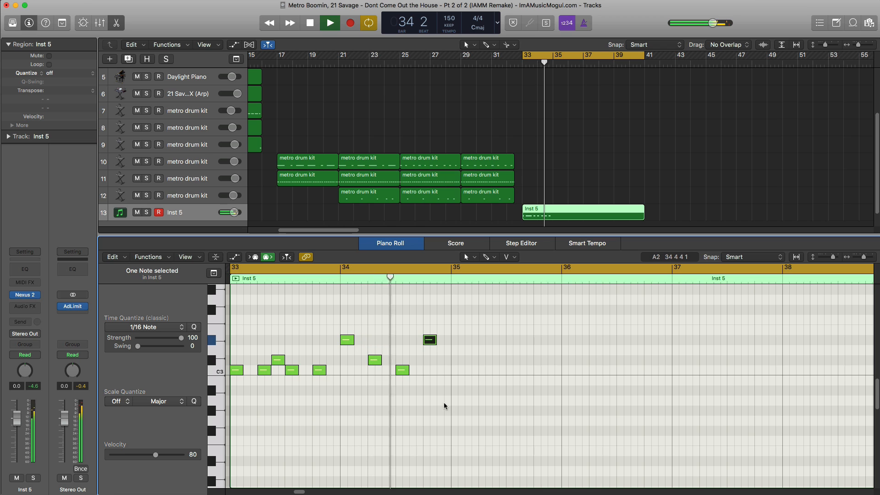
pyautogui.press('space')
pyautogui.press('space')
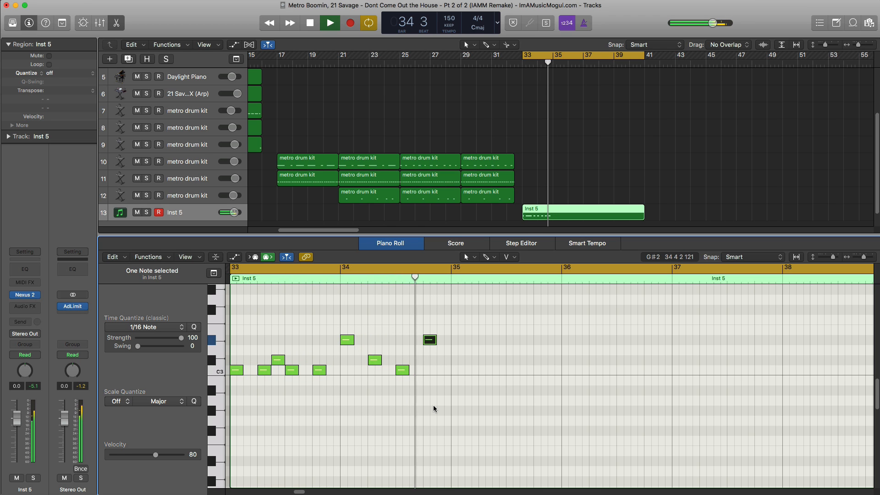
# Step: Repeat the bar 33 phrase of C3 and C#3 notes in bar 35, and place D#3 at the start of bar 36
pyautogui.press('space')
pyautogui.moveTo(342, 391); pyautogui.dragTo(455, 372)
pyautogui.press('space')
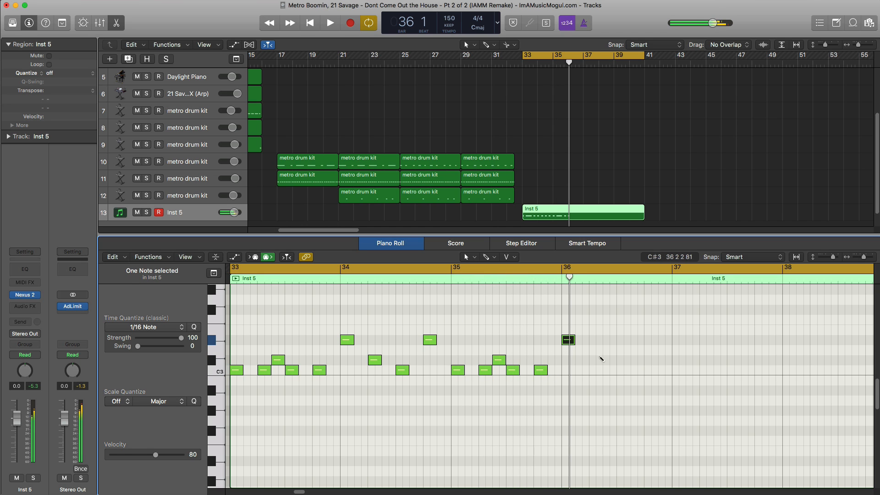
# Step: Complete bar 36 with C#3 on beat 2, C3 on beat 3 and A#2 on beat 4, and play it back
pyautogui.click(593, 360)
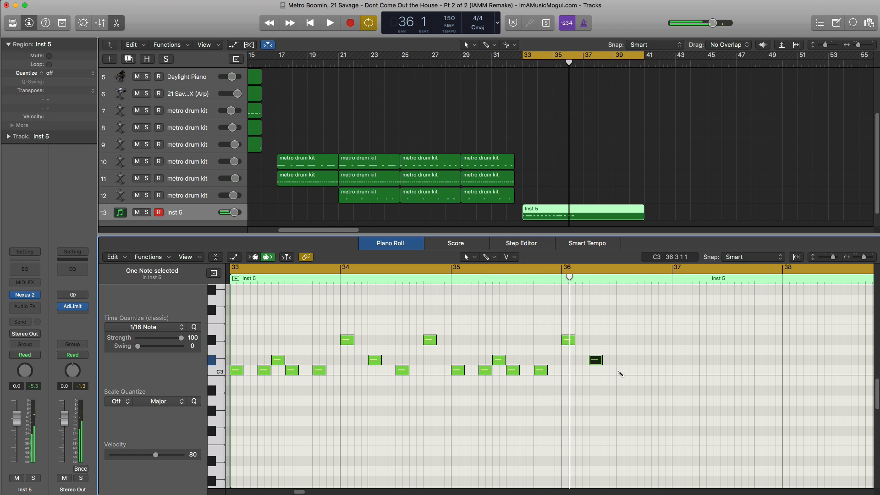
pyautogui.click(619, 371)
pyautogui.press('space')
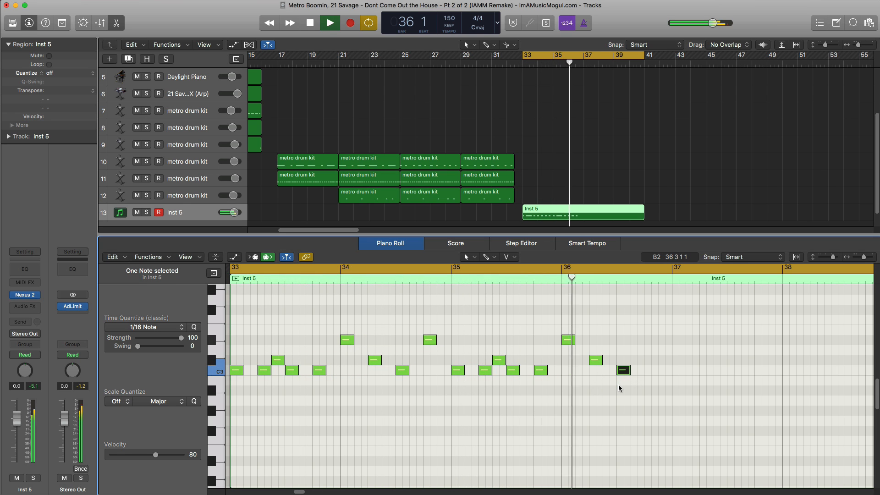
pyautogui.moveTo(623, 370); pyautogui.dragTo(650, 390)
pyautogui.scroll(-4, 641, 409)
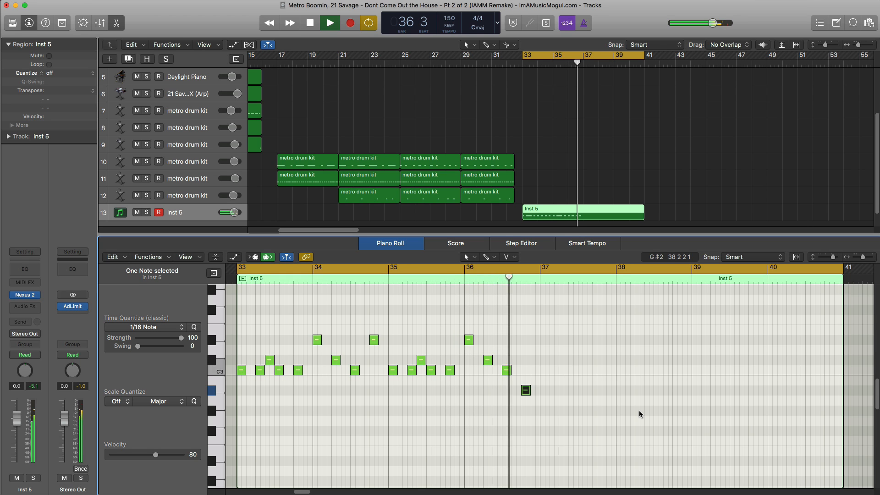
pyautogui.press('space')
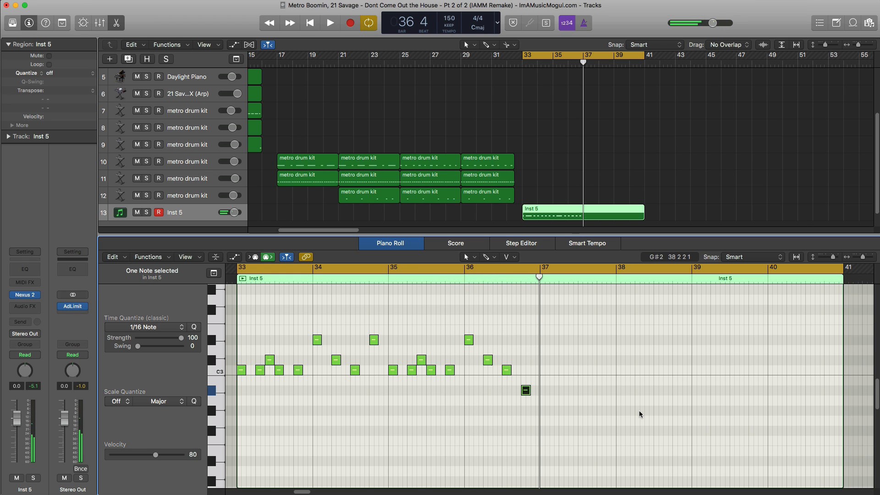
# Step: Copy all melody notes from bars 33 to 36 to bar 37, and set the cycle range to bars 37 to 41
pyautogui.moveTo(573, 414); pyautogui.dragTo(235, 303)
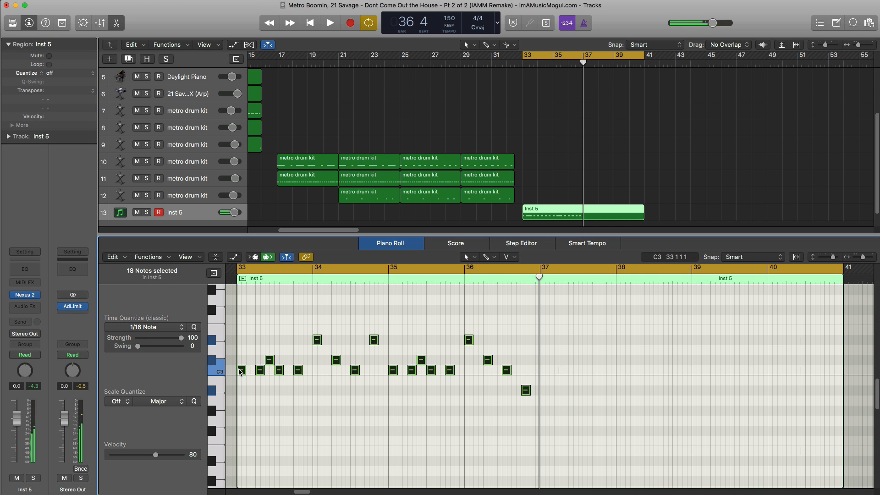
pyautogui.moveTo(241, 372); pyautogui.dragTo(548, 374)
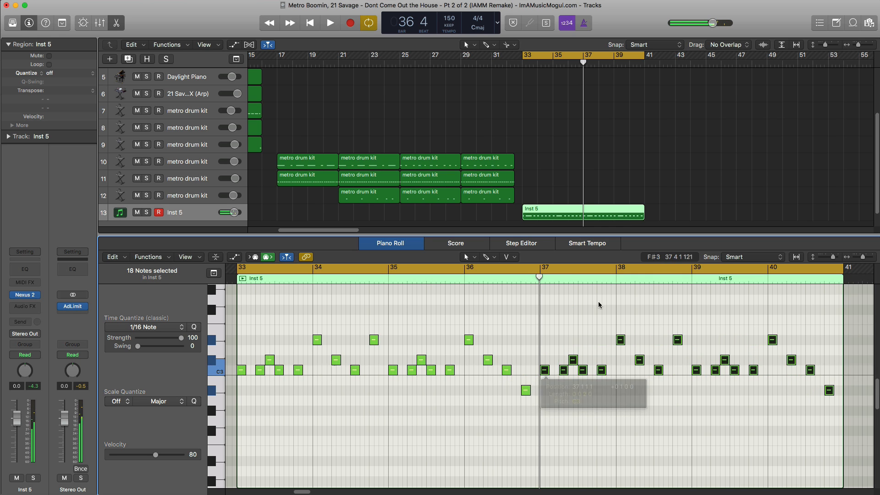
pyautogui.press('super+u')
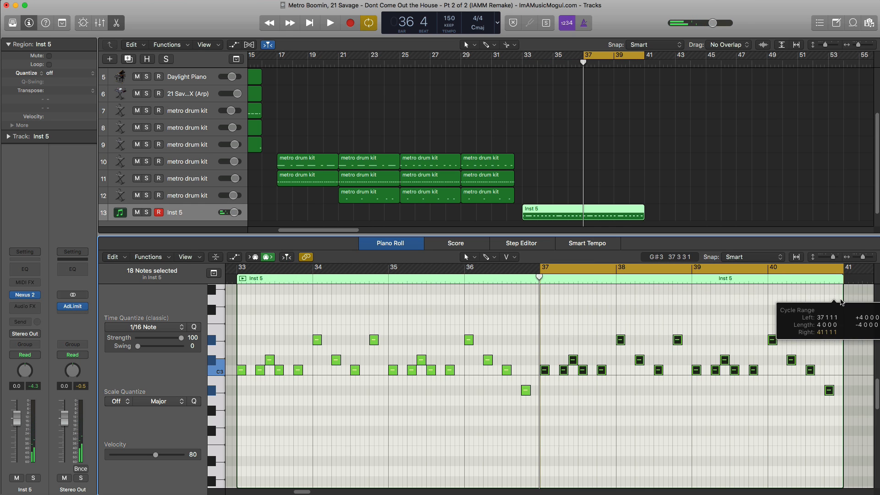
# Step: Play the copied section and raise its last note in bar 40 to C3
pyautogui.press('space')
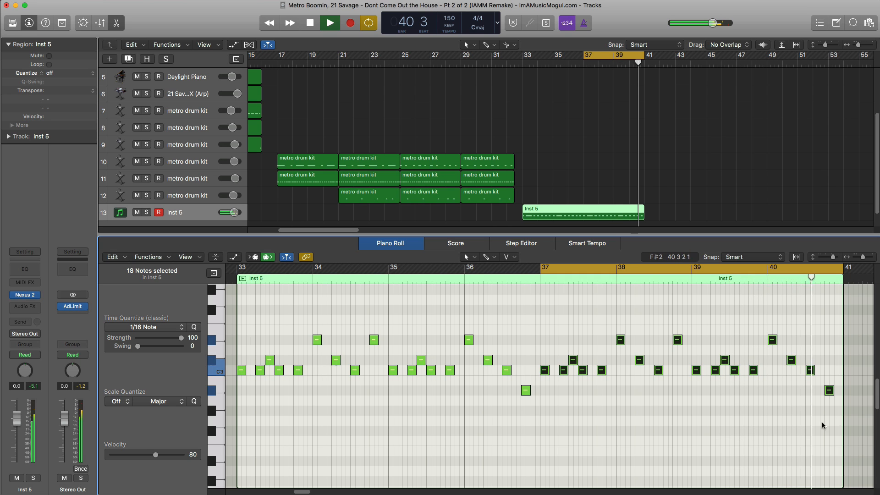
pyautogui.press('space')
pyautogui.click(827, 398)
pyautogui.moveTo(830, 390); pyautogui.dragTo(829, 369)
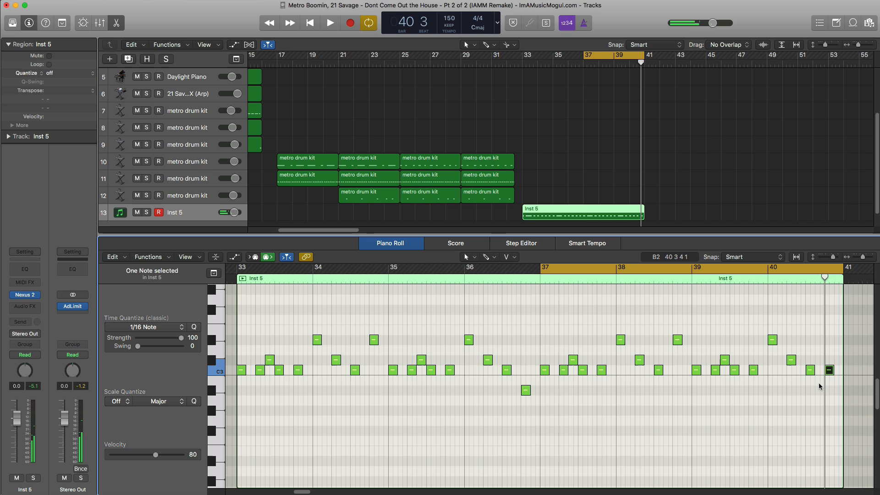
pyautogui.press('space')
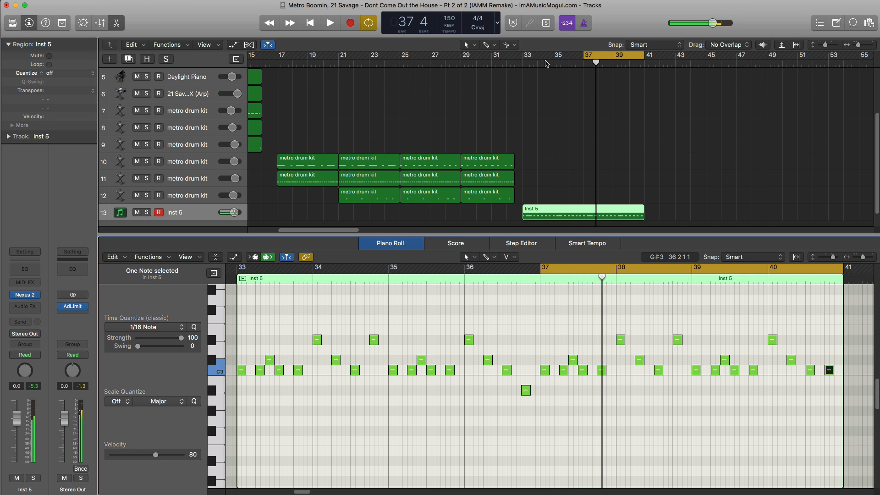
# Step: Cycle bars 33 to 37 and add two consecutive F2 notes, three beats long from bar 33 and two beats long from beat 4
pyautogui.moveTo(606, 56); pyautogui.dragTo(545, 56)
pyautogui.keyDown('super'); pyautogui.click(243, 440); pyautogui.keyUp('super')
pyautogui.moveTo(251, 442); pyautogui.dragTo(332, 441)
pyautogui.press('space')
pyautogui.press('space')
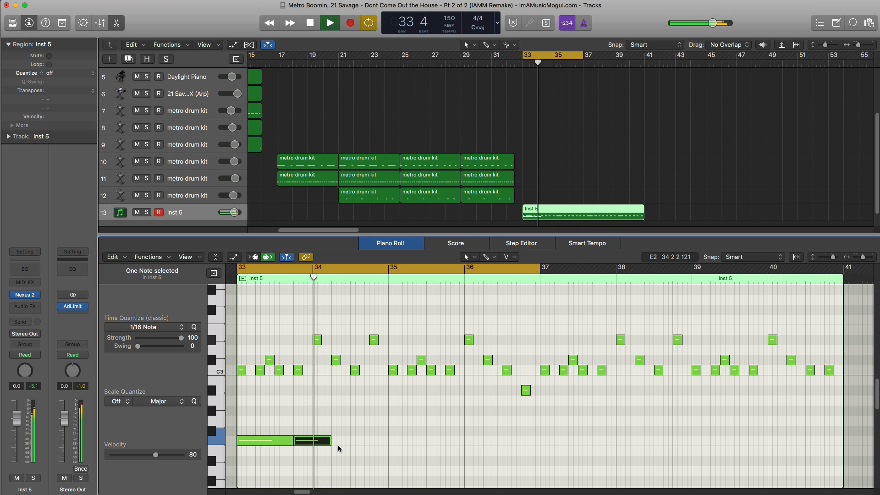
# Step: Add a third F2 note lasting three beats, from beat 2 of bar 34 to the start of bar 35, and play it back
pyautogui.press('space')
pyautogui.moveTo(324, 443); pyautogui.dragTo(388, 441)
pyautogui.press('space')
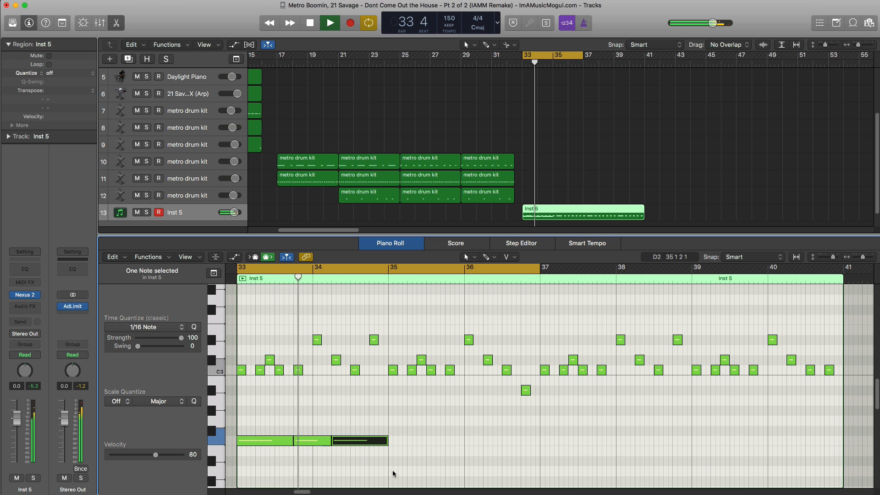
pyautogui.press('super+Right')
pyautogui.press('super+Right')
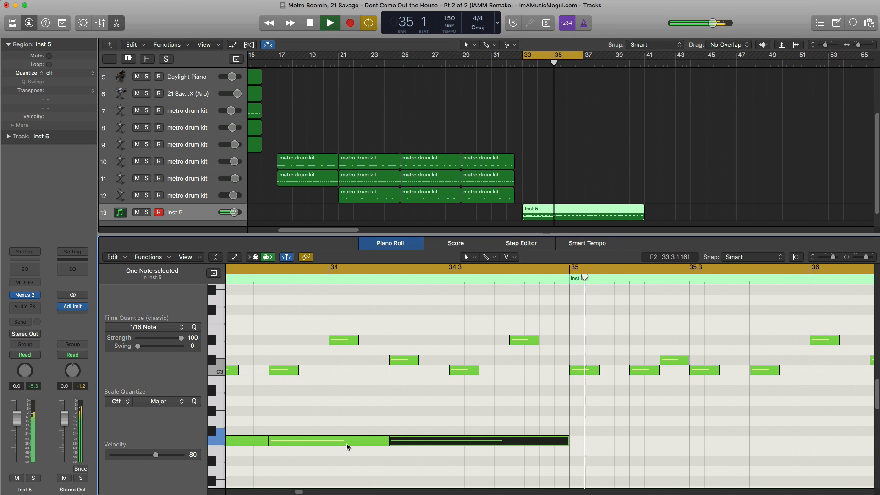
pyautogui.press('super+Left')
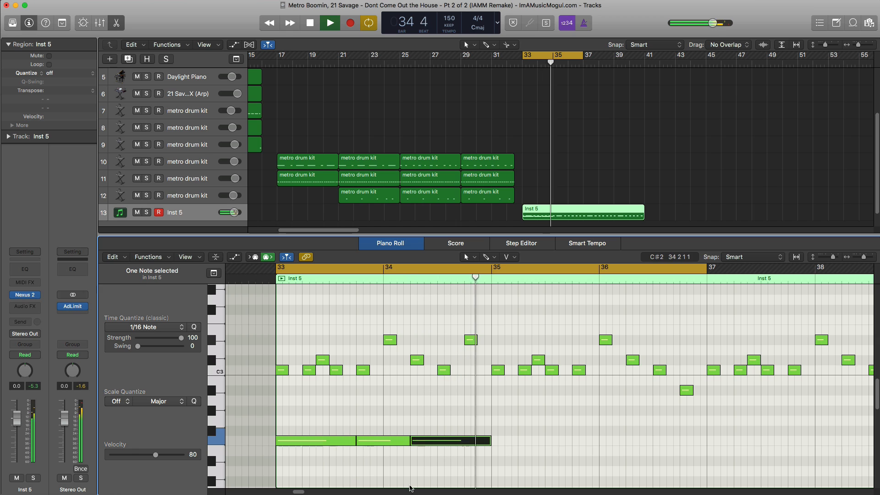
# Step: Copy the three F2 notes from bars 33 and 34 to bar 35 and play back the result
pyautogui.press('space')
pyautogui.moveTo(512, 472); pyautogui.dragTo(273, 421)
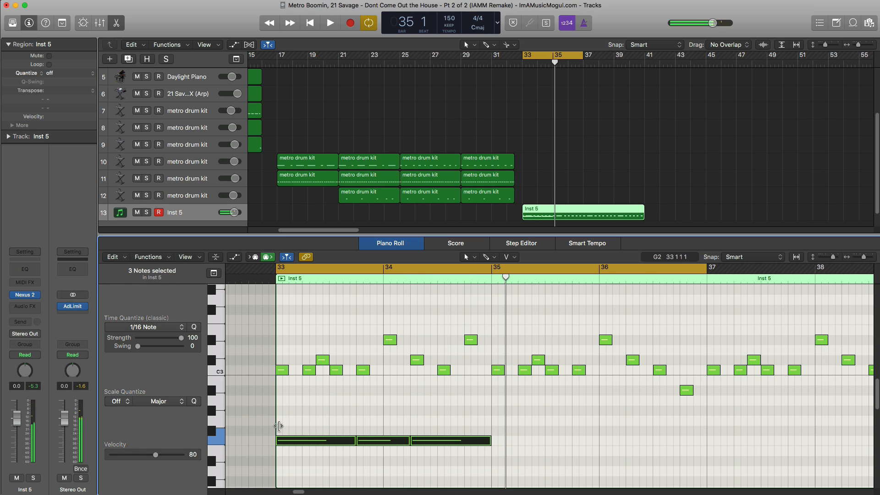
pyautogui.press('super+c')
pyautogui.press('super+v')
pyautogui.press('space')
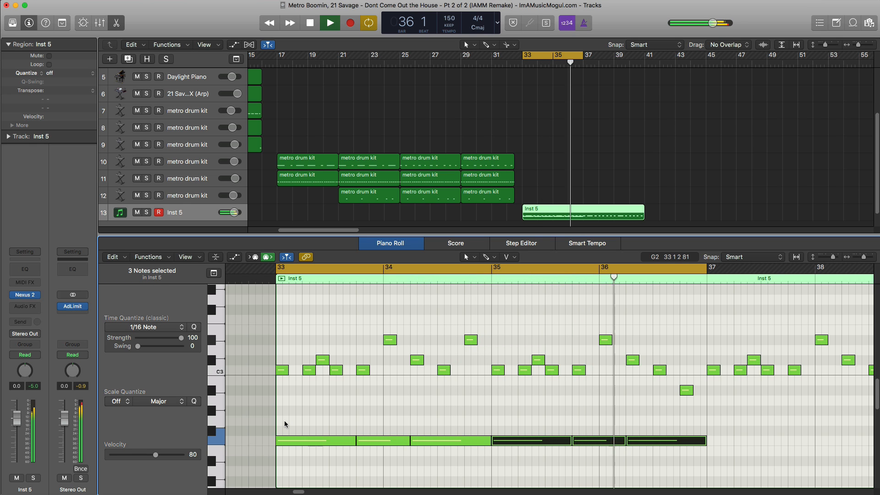
pyautogui.press('space')
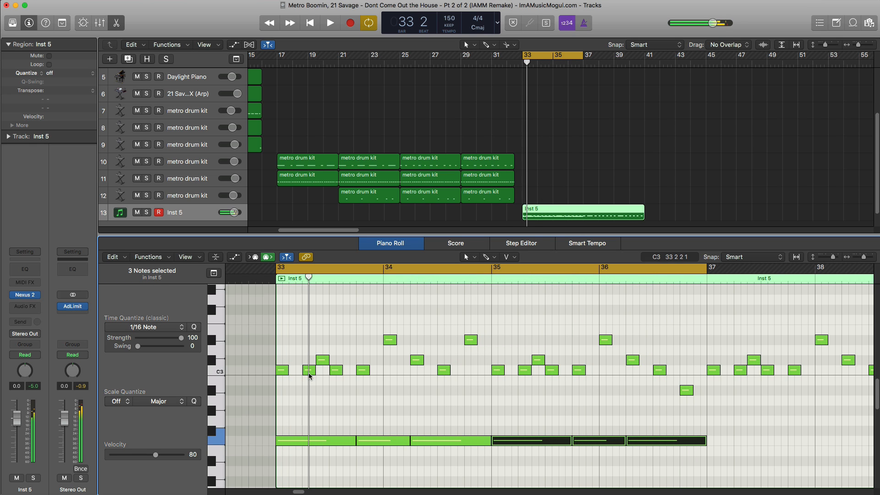
# Step: Repeat the six F2 notes of bars 33 to 36 so they fill bars 37 to 40, and play them
pyautogui.keyDown('ctrl'); pyautogui.keyDown('alt'); pyautogui.click(553, 446); pyautogui.keyUp('alt'); pyautogui.keyUp('ctrl')
pyautogui.moveTo(555, 463); pyautogui.dragTo(272, 418)
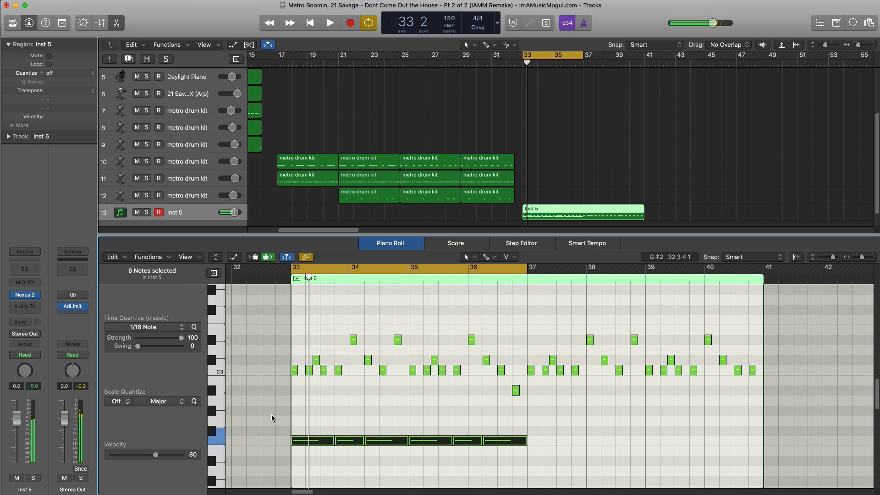
pyautogui.press('super+r')
pyautogui.press('space')
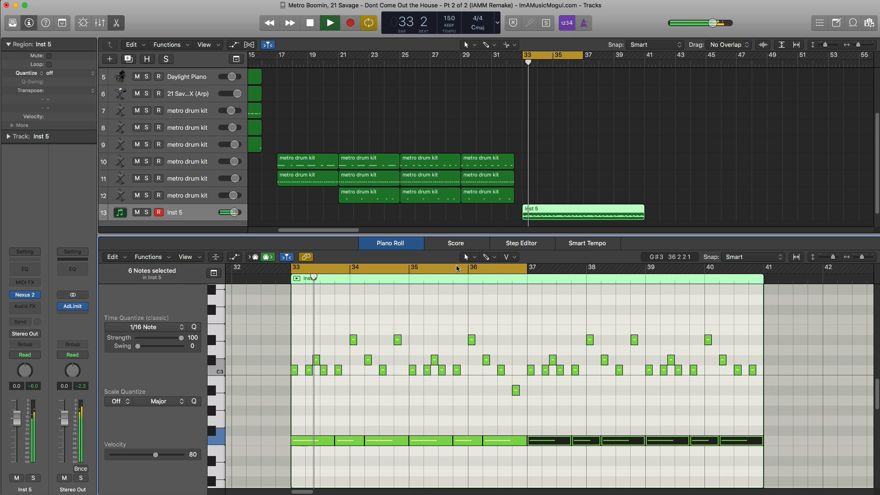
# Step: Extend the cycle range to bars 33 to 41 and listen through the whole piano part
pyautogui.press('space')
pyautogui.moveTo(306, 270); pyautogui.dragTo(730, 314)
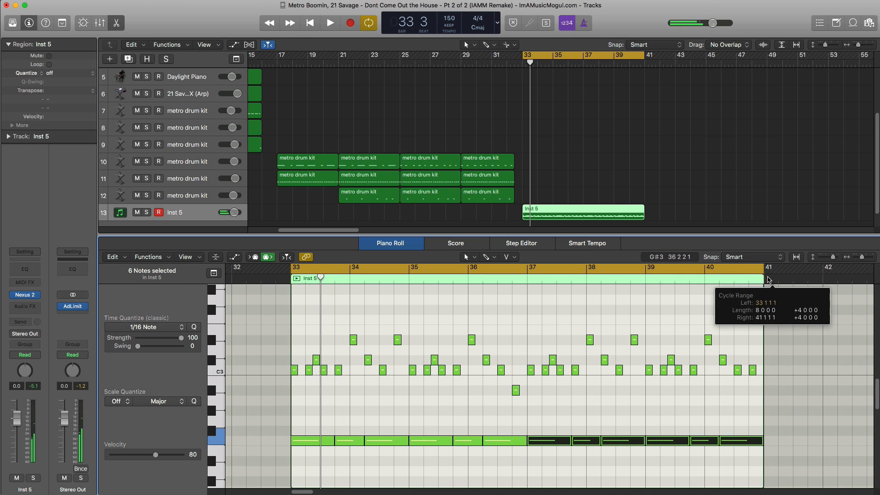
pyautogui.press('space')
pyautogui.click(601, 463)
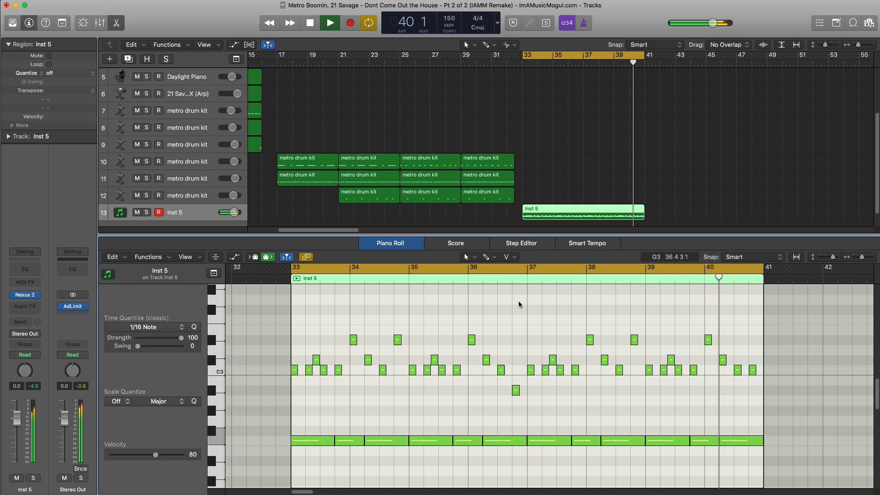
pyautogui.press('space')
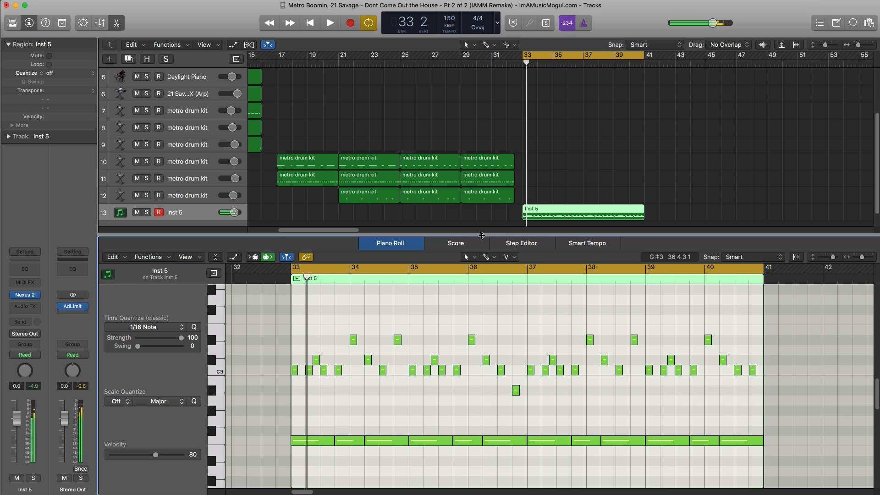
# Step: Duplicate all notes in the Inst 5 region one octave lower, play the result, and close the piano roll
pyautogui.moveTo(482, 236); pyautogui.dragTo(482, 170)
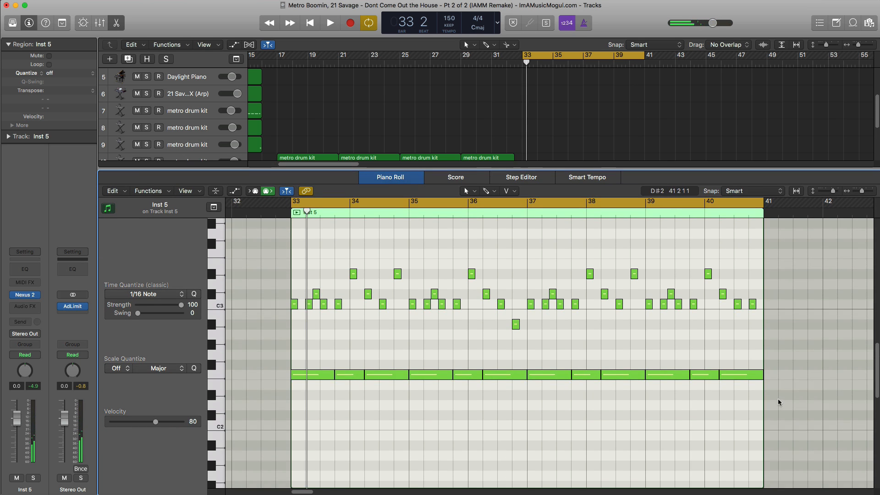
pyautogui.press('super+a')
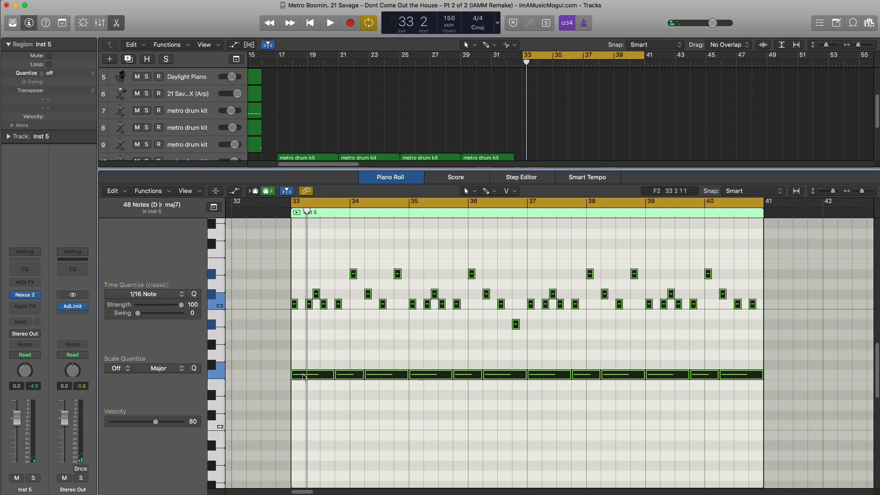
pyautogui.scroll(-4, 315, 385)
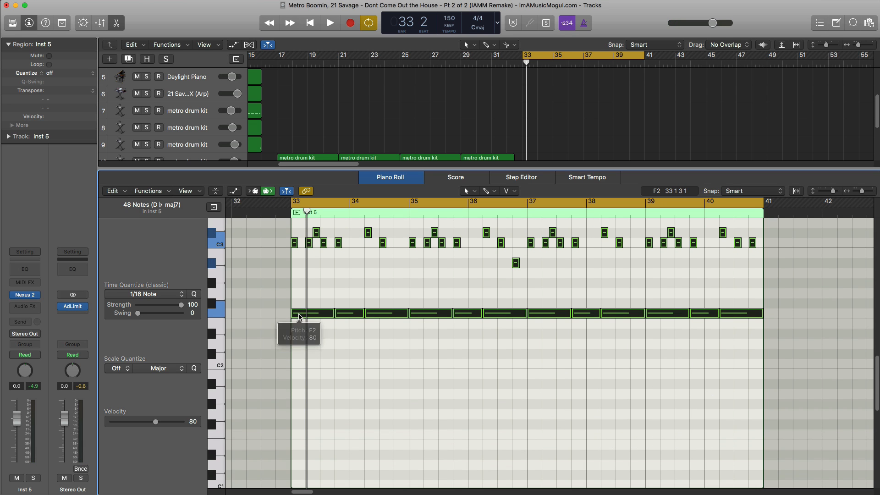
pyautogui.moveTo(299, 316); pyautogui.dragTo(299, 436)
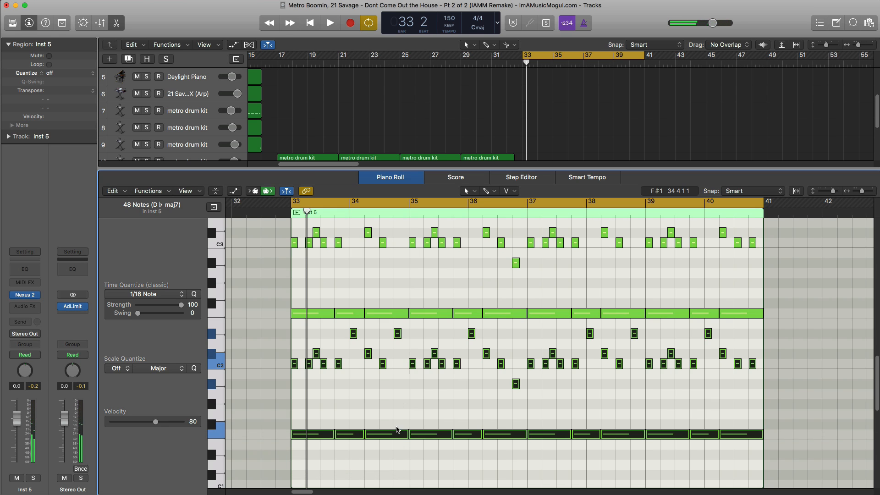
pyautogui.press('space')
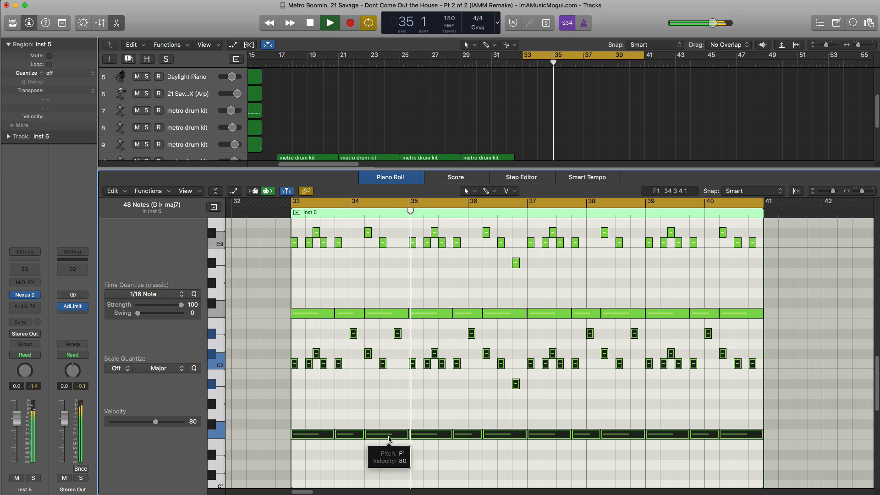
pyautogui.press('x')
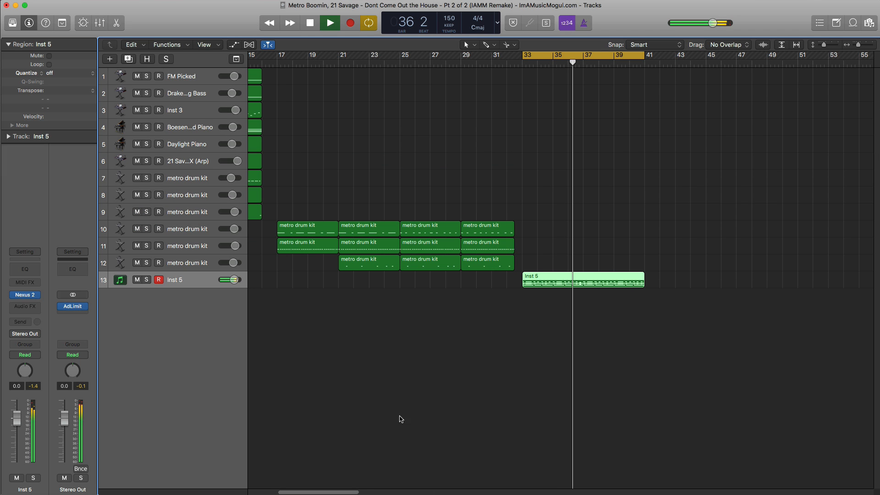
# Step: Open Nexus 2 on the Inst 5 track, turn on its delay and adjust the delay mix while auditioning the piano
pyautogui.moveTo(28, 297)
pyautogui.press('space')
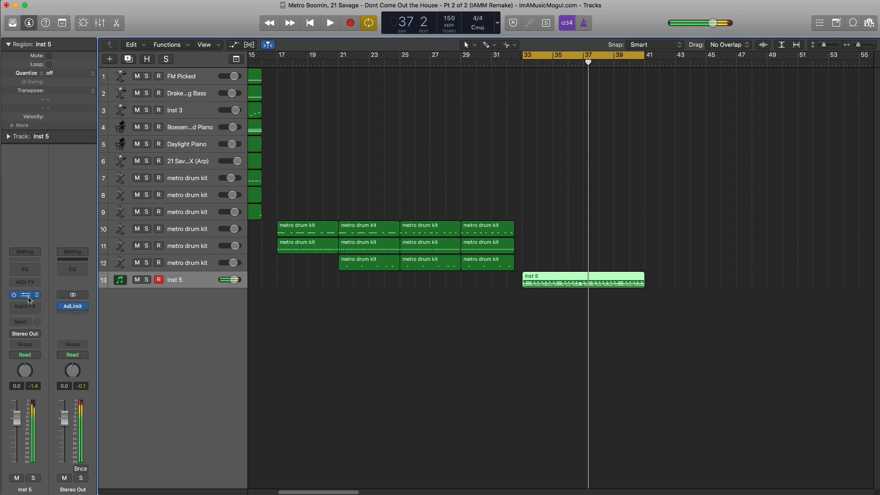
pyautogui.click(28, 297)
pyautogui.moveTo(431, 70); pyautogui.dragTo(455, 102)
pyautogui.press('space')
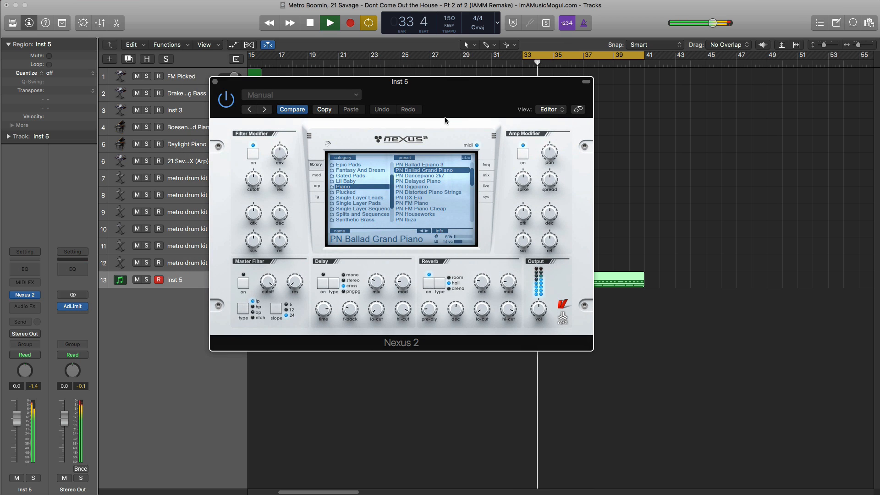
pyautogui.press('space')
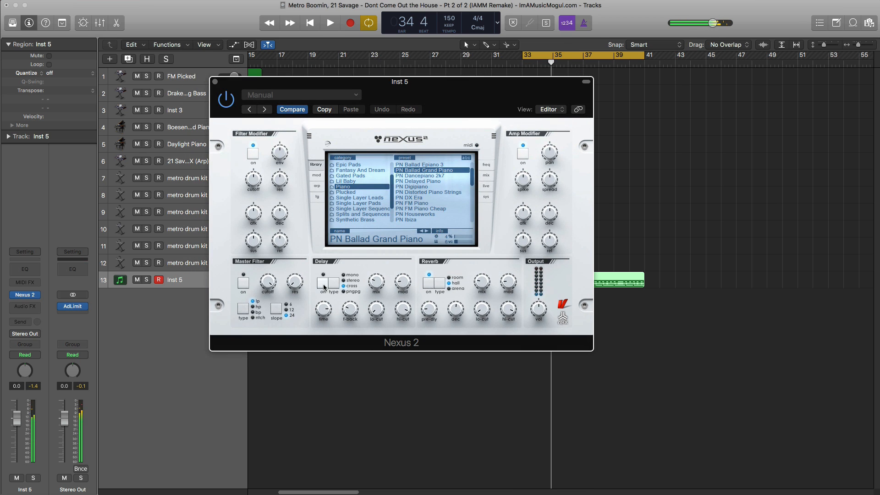
pyautogui.moveTo(376, 287); pyautogui.dragTo(375, 291)
pyautogui.press('space')
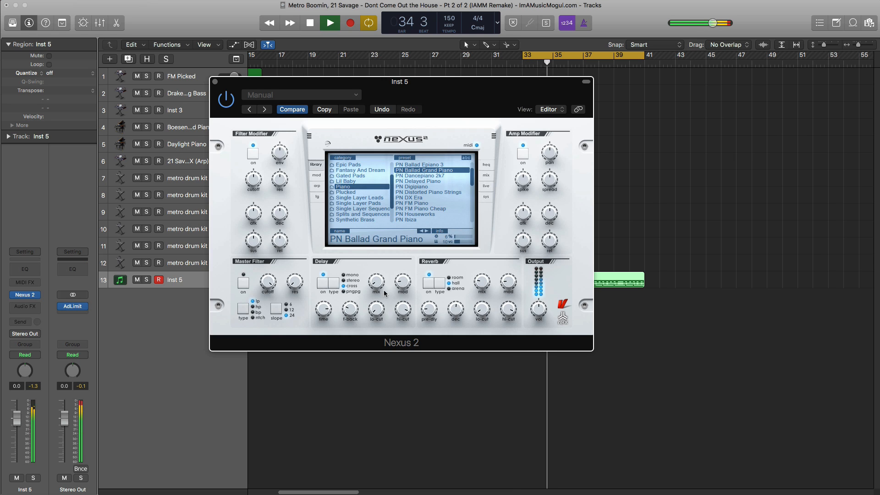
pyautogui.press('space')
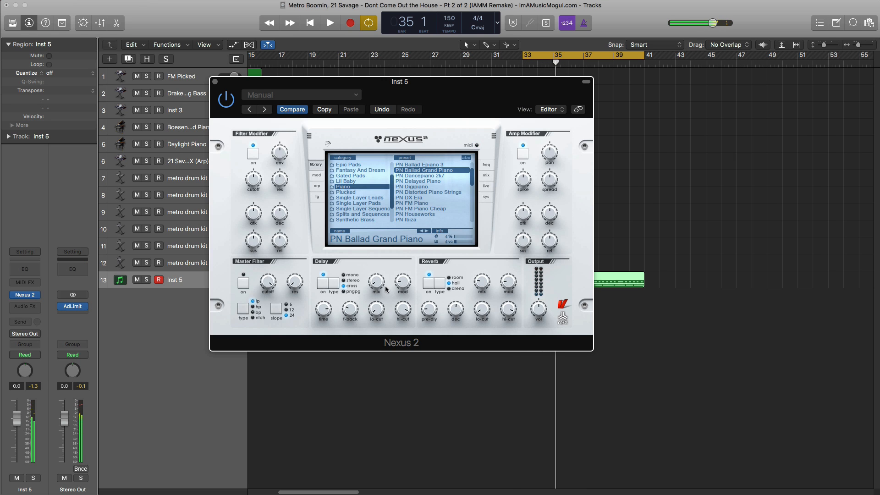
# Step: Set the Nexus 2 reverb mix to 41 and audition the piano
pyautogui.click(483, 289)
pyautogui.press('space')
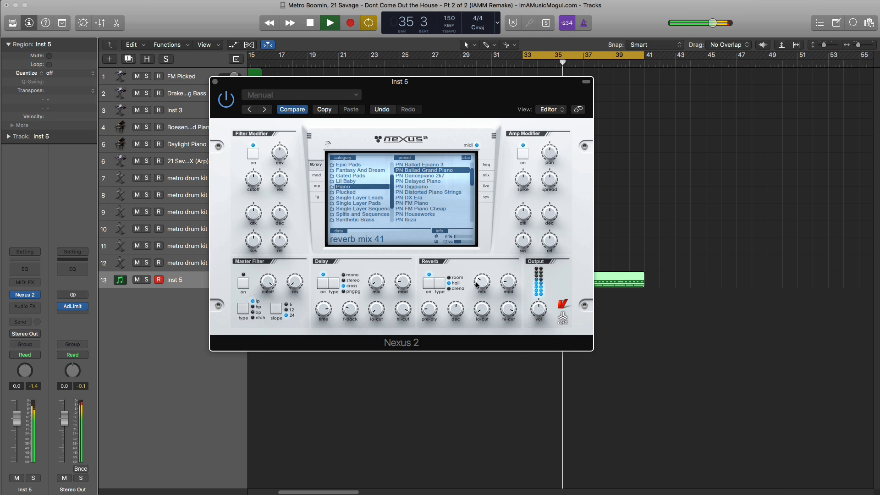
pyautogui.press('space')
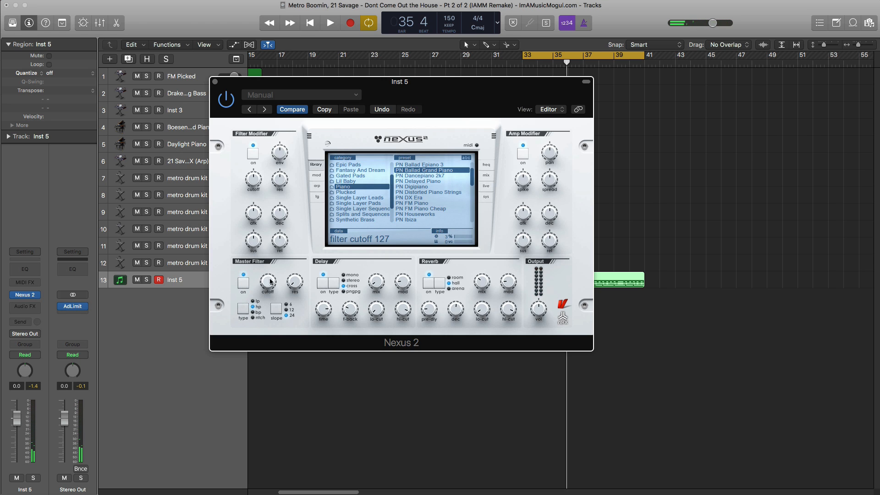
# Step: Adjust the cutoff of Nexus 2's high-pass master filter during playback, and close the instrument
pyautogui.press('space')
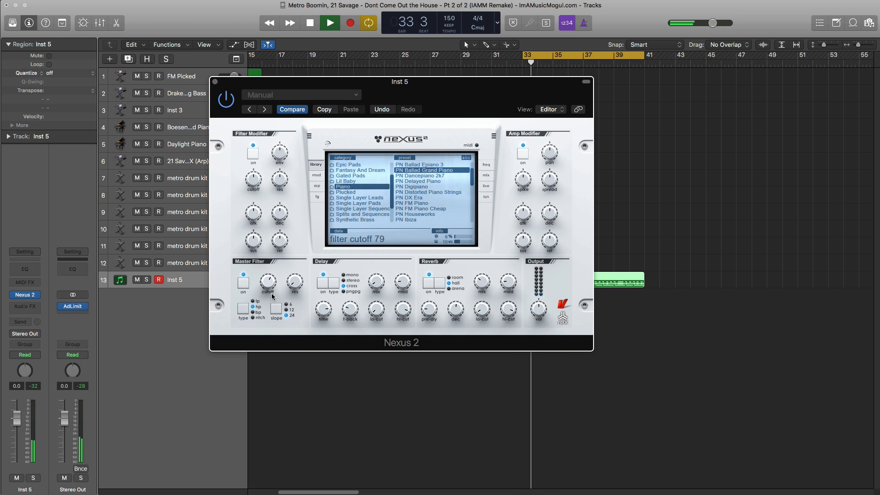
pyautogui.moveTo(273, 296); pyautogui.dragTo(273, 316)
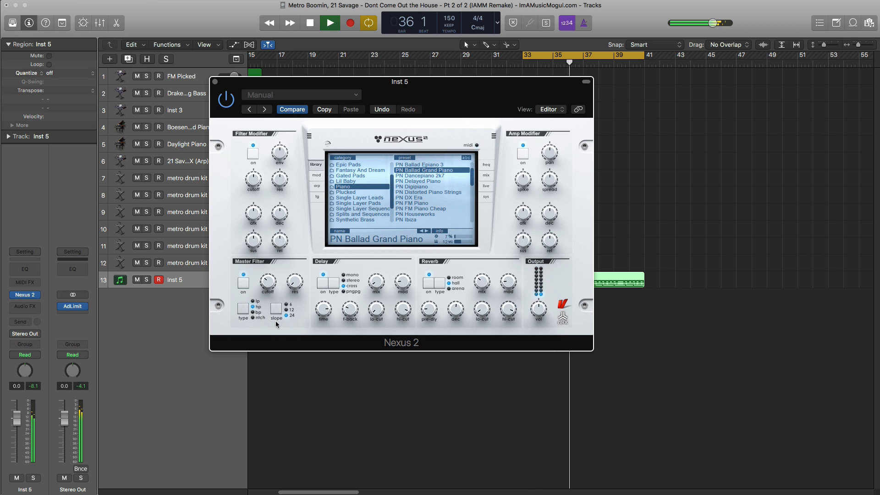
pyautogui.click(215, 82)
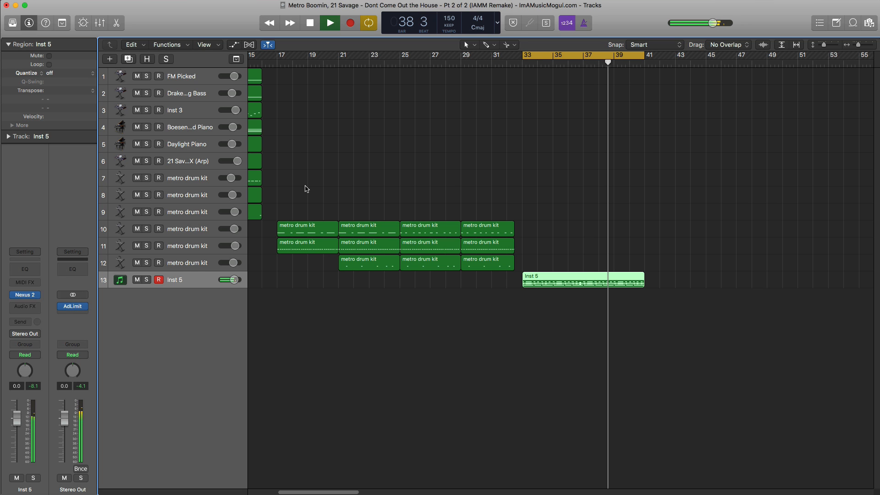
pyautogui.press('space')
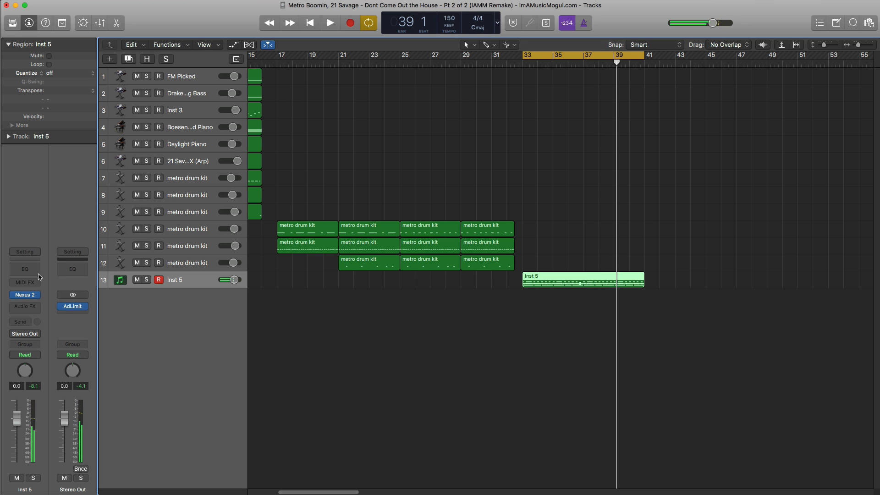
# Step: Add a Channel EQ to Inst 5 with a low cut at 430 Hz, 48 dB/Oct and a Q of 0.10
pyautogui.click(28, 269)
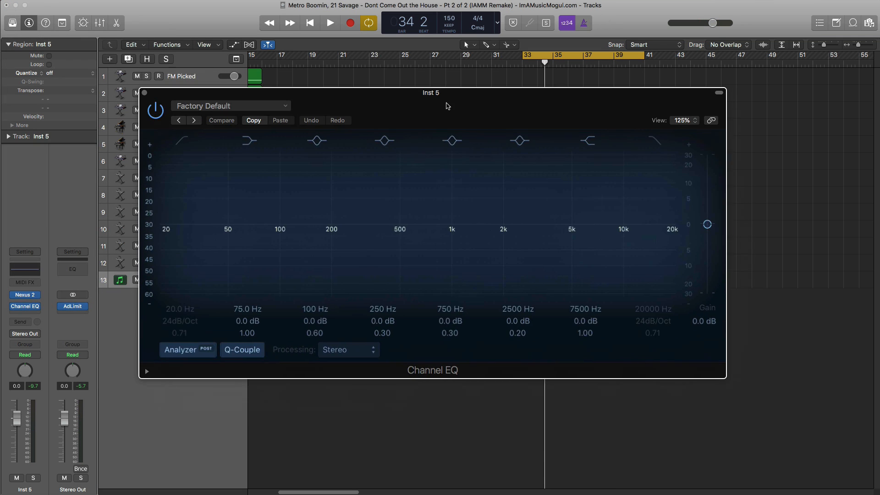
pyautogui.click(184, 143)
pyautogui.press('space')
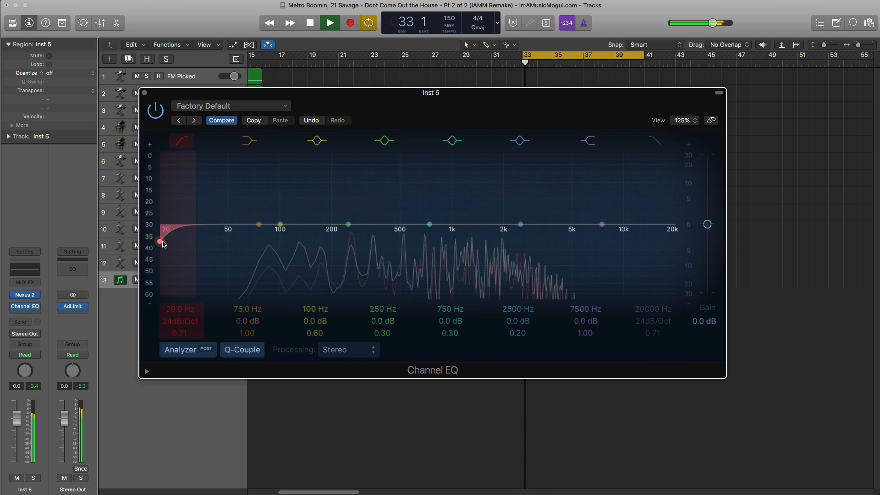
pyautogui.moveTo(170, 233); pyautogui.dragTo(406, 245)
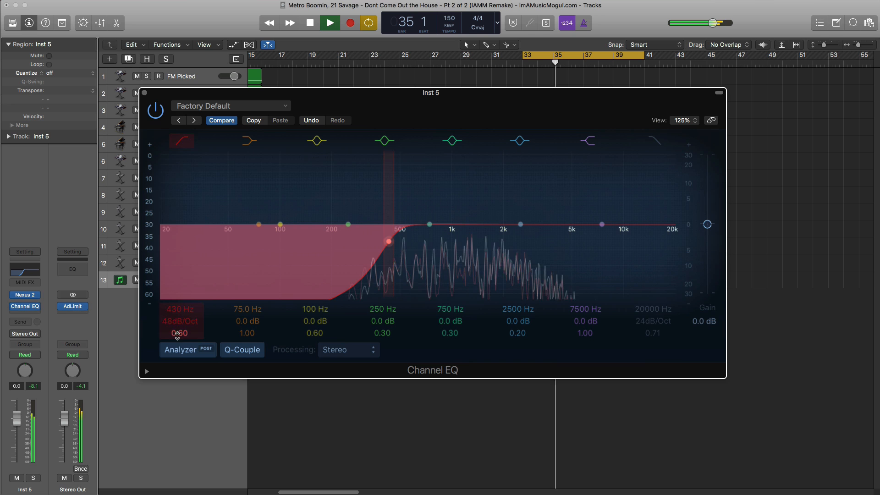
pyautogui.moveTo(179, 333); pyautogui.dragTo(179, 340)
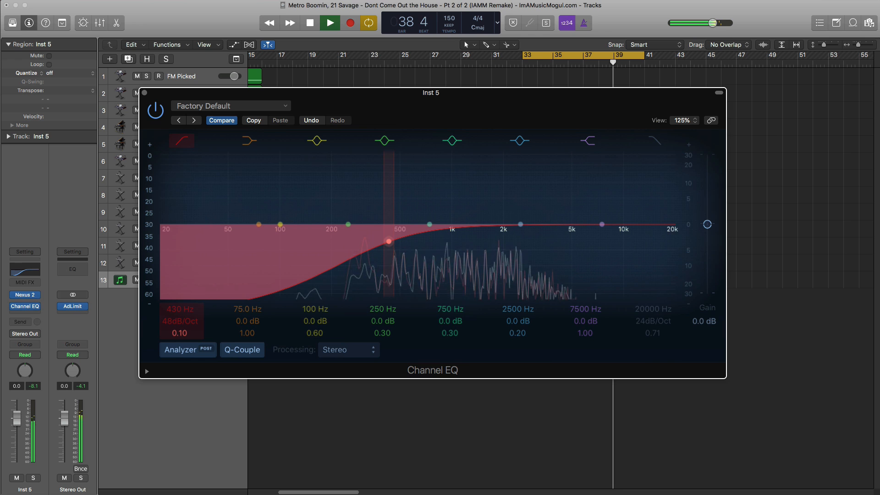
# Step: Compare the piano with the Channel EQ bypassed and active, close the EQ, and play the section
pyautogui.click(155, 110)
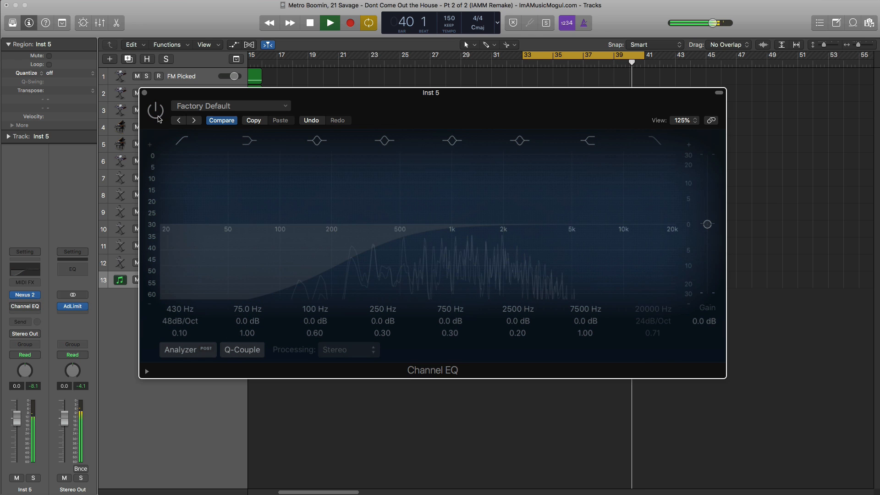
pyautogui.press('super+w')
pyautogui.press('space')
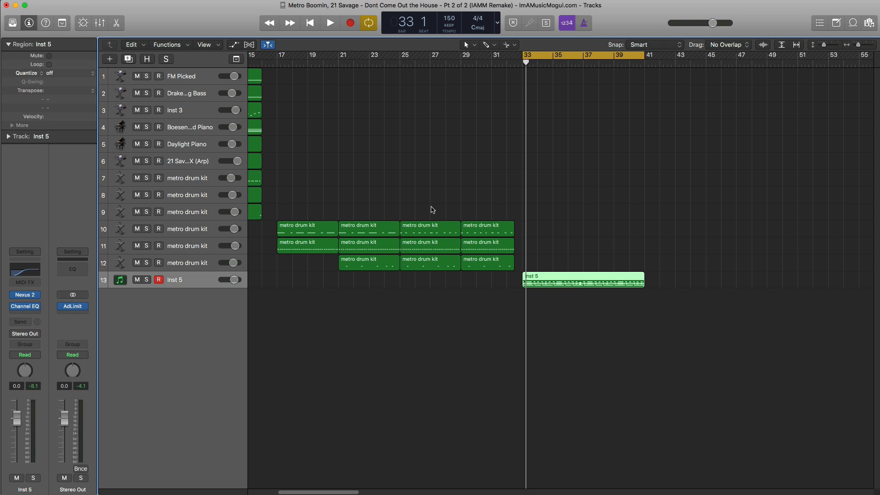
pyautogui.press('space')
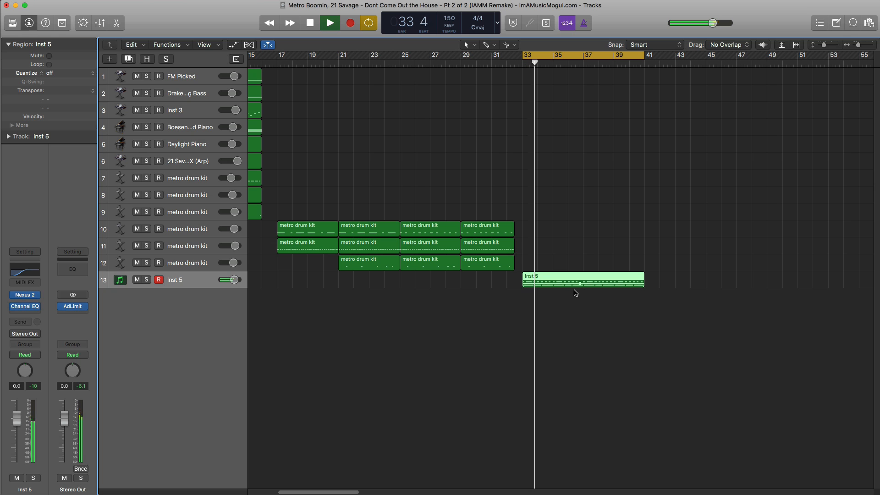
# Step: Stop playback and set the cycle range to bars 35 to 41
pyautogui.click(552, 57)
pyautogui.press('space')
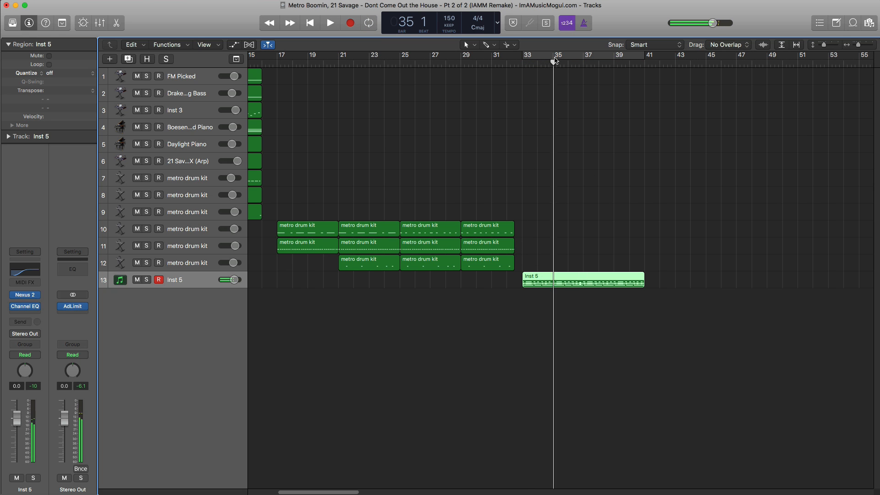
pyautogui.moveTo(552, 57); pyautogui.dragTo(643, 65)
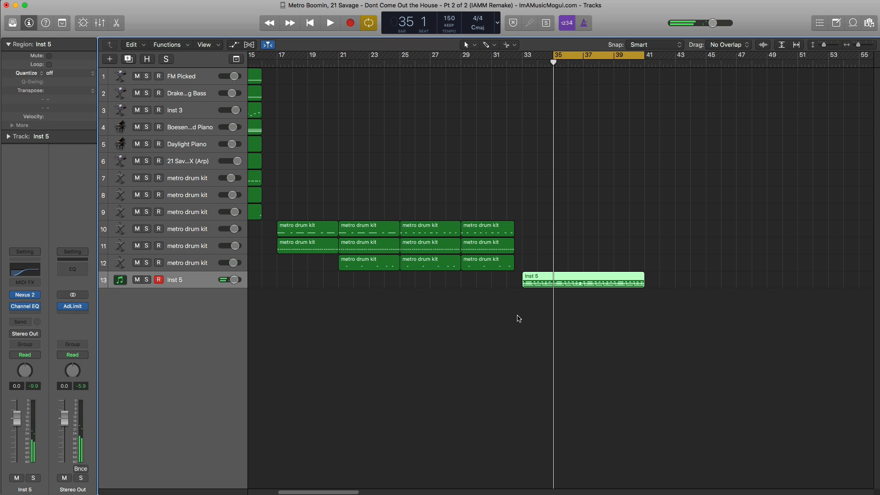
# Step: Copy the three four-bar drum regions starting at bar 25 on tracks 10 to 12 to bar 35 and play them with the piano
pyautogui.moveTo(496, 292); pyautogui.dragTo(491, 212)
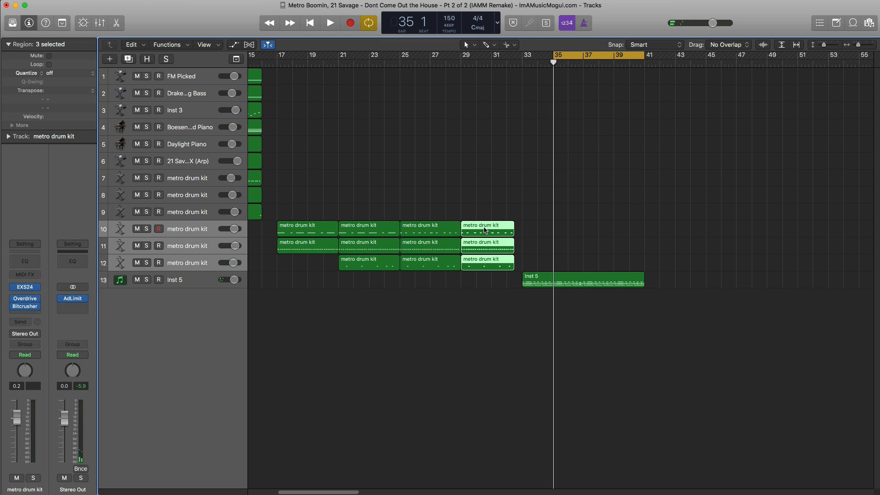
pyautogui.moveTo(427, 306); pyautogui.dragTo(585, 236)
pyautogui.press('space')
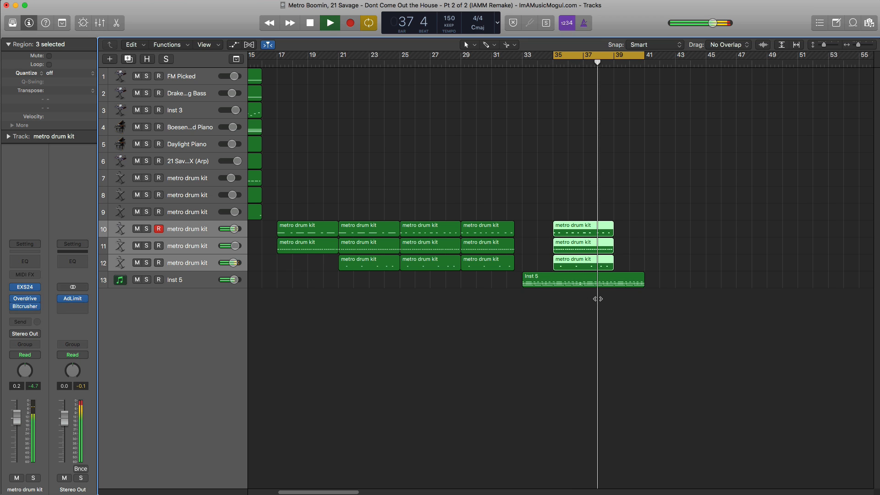
pyautogui.press('space')
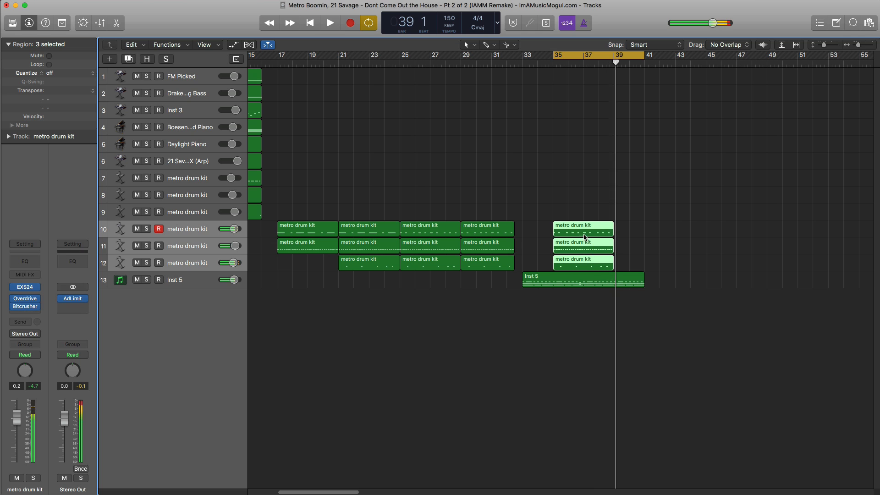
pyautogui.moveTo(592, 233); pyautogui.dragTo(644, 235)
pyautogui.press('super+z')
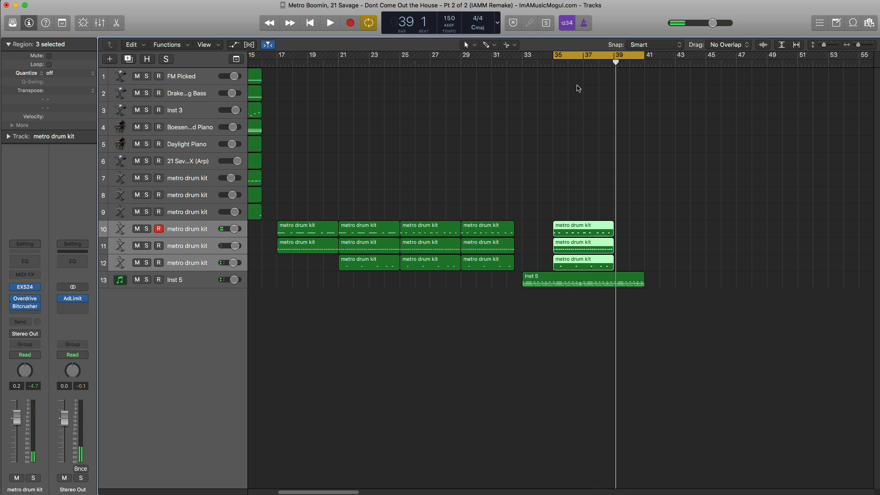
# Step: Set the cycle range to bars 35 to 39, play the section, and deselect the drum regions
pyautogui.click(558, 60)
pyautogui.moveTo(558, 62); pyautogui.dragTo(613, 61)
pyautogui.press('space')
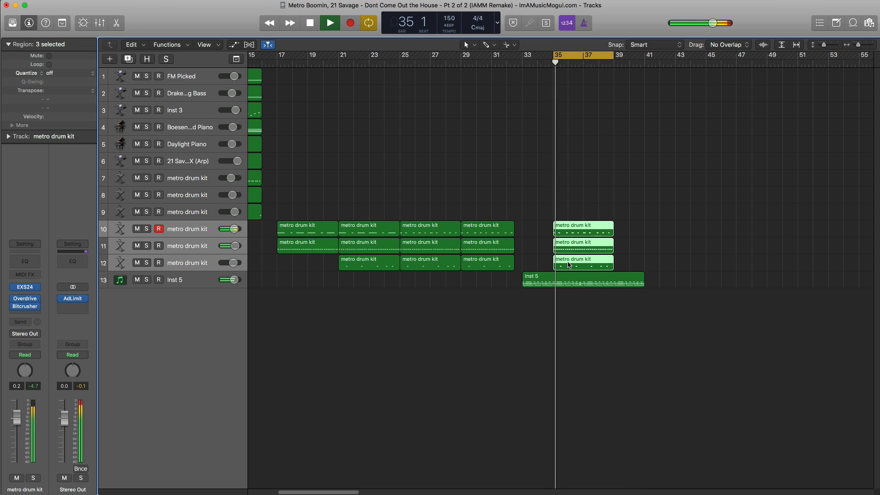
pyautogui.click(657, 244)
pyautogui.press('space')
# Step: In the track 11 drum region at bar 35, replace the note at 37 3 3 with a copy of the preceding two short notes
pyautogui.doubleClick(588, 248)
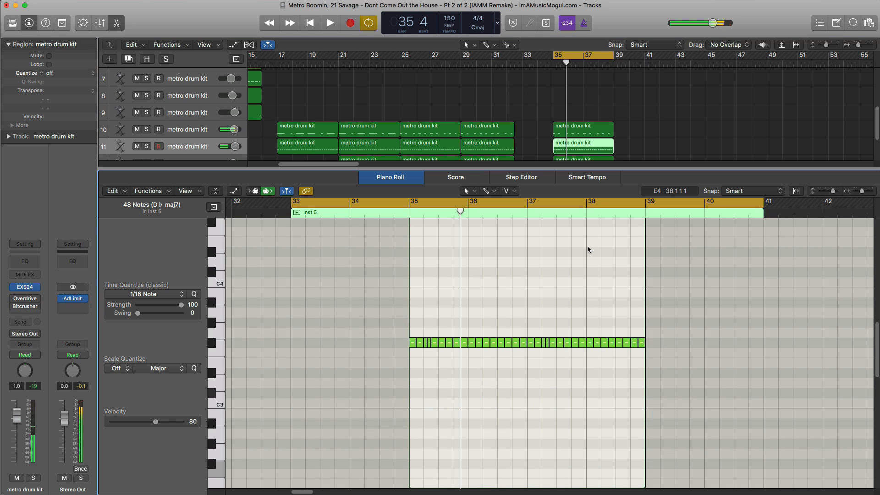
pyautogui.keyDown('ctrl'); pyautogui.keyDown('alt'); pyautogui.click(534, 315); pyautogui.keyUp('alt'); pyautogui.keyUp('ctrl')
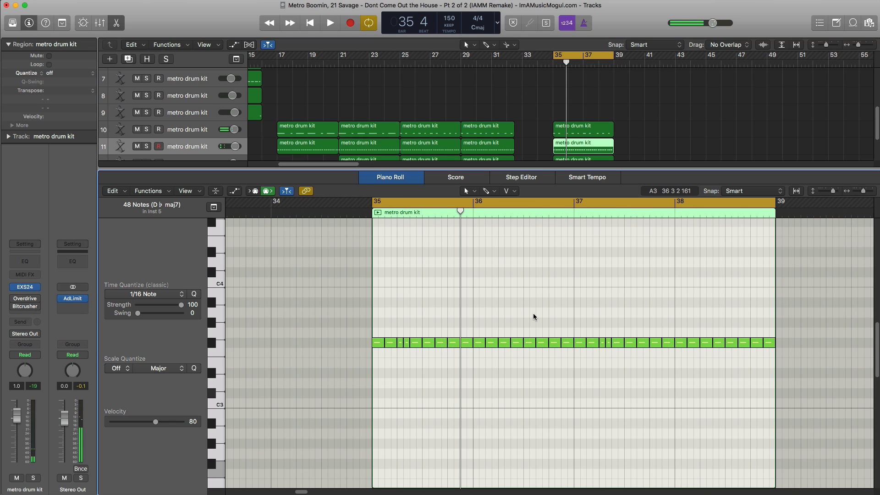
pyautogui.press('space')
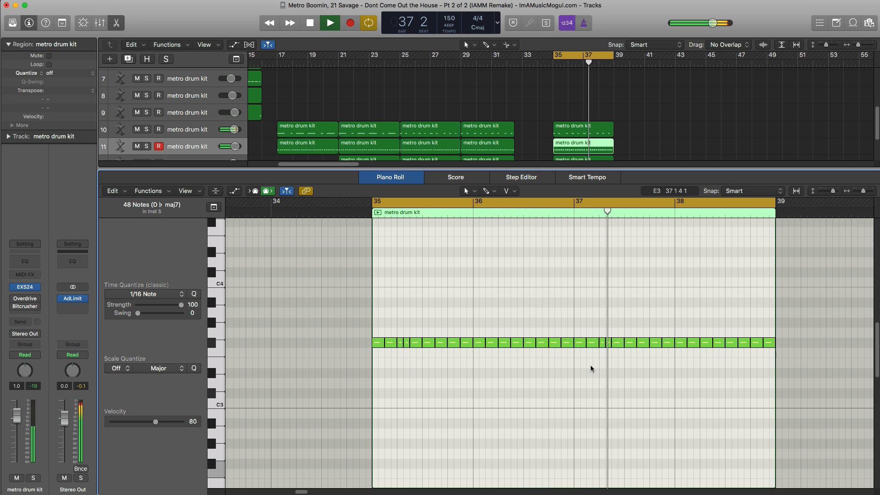
pyautogui.press('space')
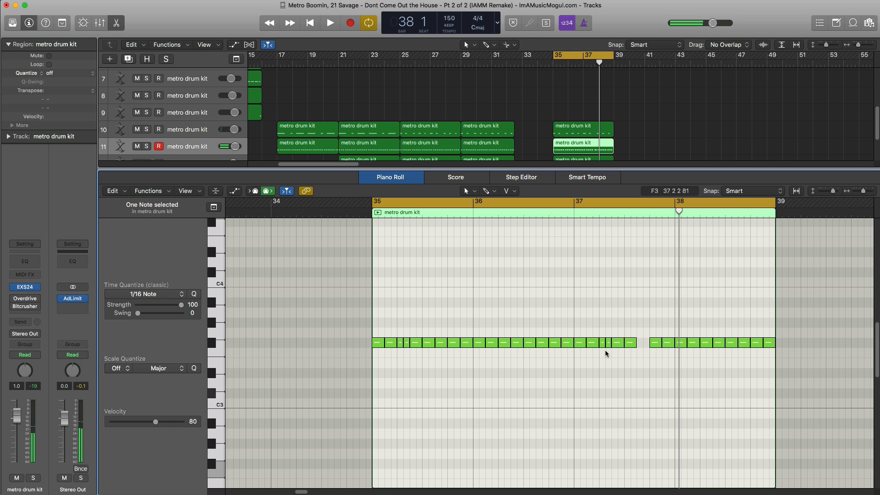
pyautogui.moveTo(603, 346); pyautogui.dragTo(641, 348)
# Step: Play the edited drums with the piano and check the channel levels in the mixer
pyautogui.press('space')
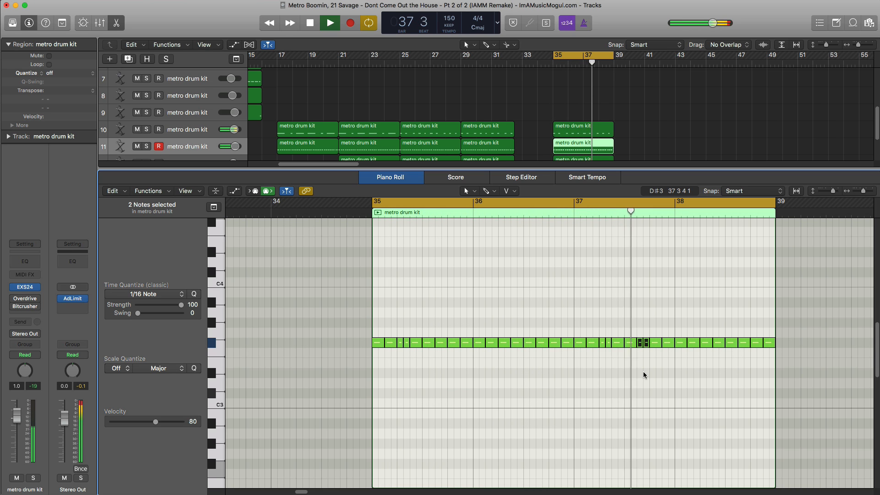
pyautogui.press('x')
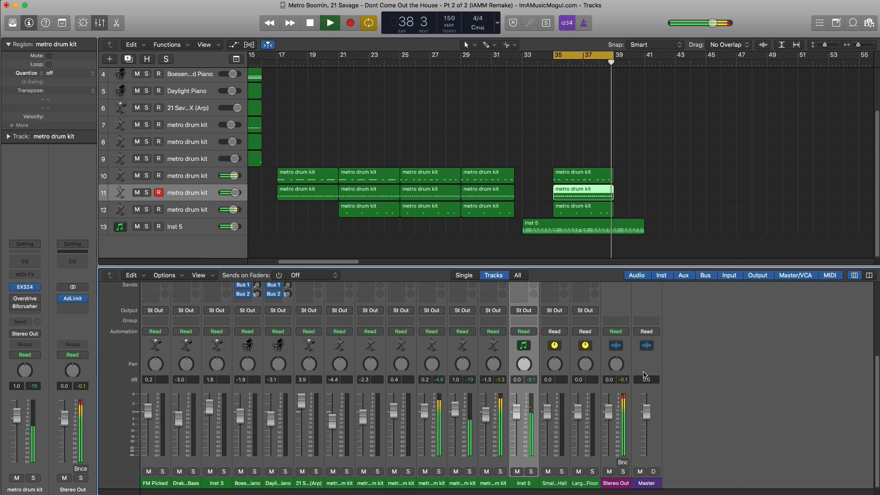
pyautogui.press('x')
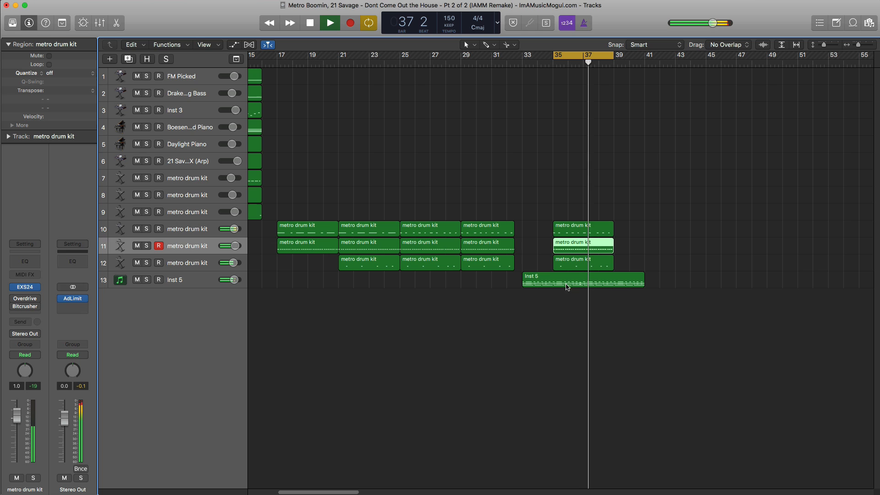
pyautogui.press('space')
# Step: Copy the drum regions to bars 39, 41 and 45, ending the bar 39 copies at bar 41, and copy the Inst 5 region to bar 41
pyautogui.moveTo(625, 265); pyautogui.dragTo(644, 234)
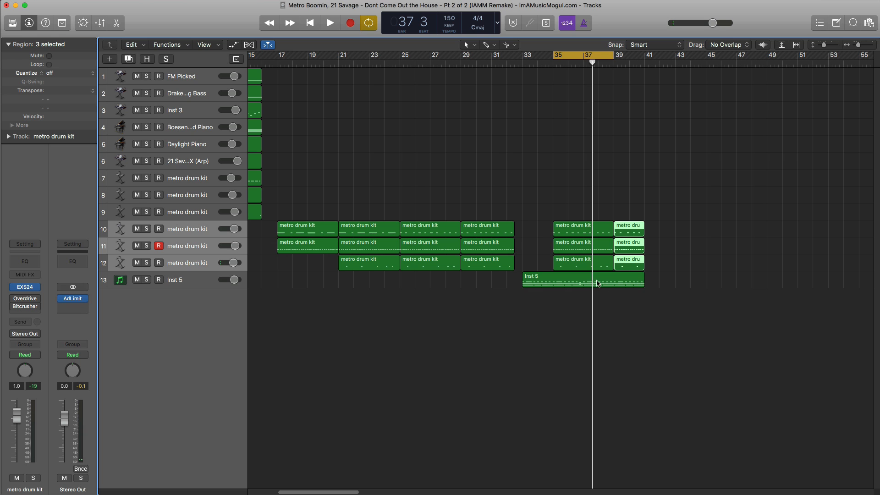
pyautogui.moveTo(598, 282); pyautogui.dragTo(704, 289)
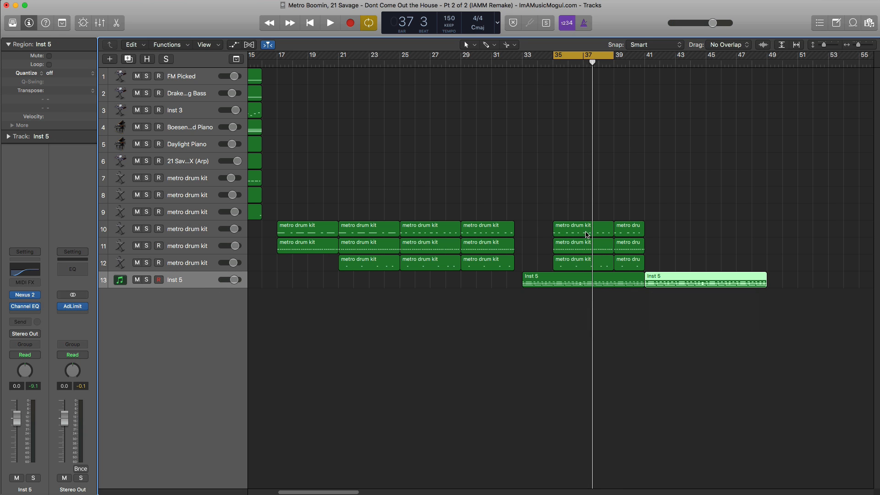
pyautogui.moveTo(566, 210); pyautogui.dragTo(730, 265)
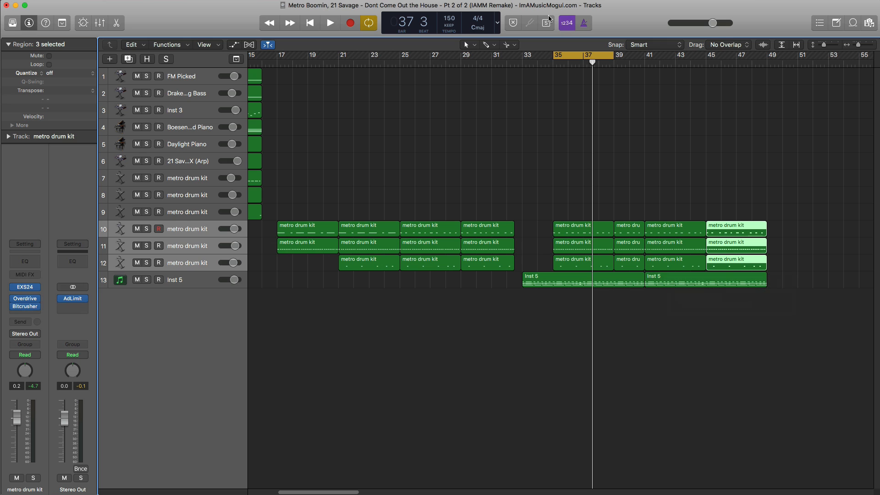
# Step: Play the extended arrangement with the cycle off, and set the cycle range to bars 41 to 49
pyautogui.click(604, 58)
pyautogui.press('space')
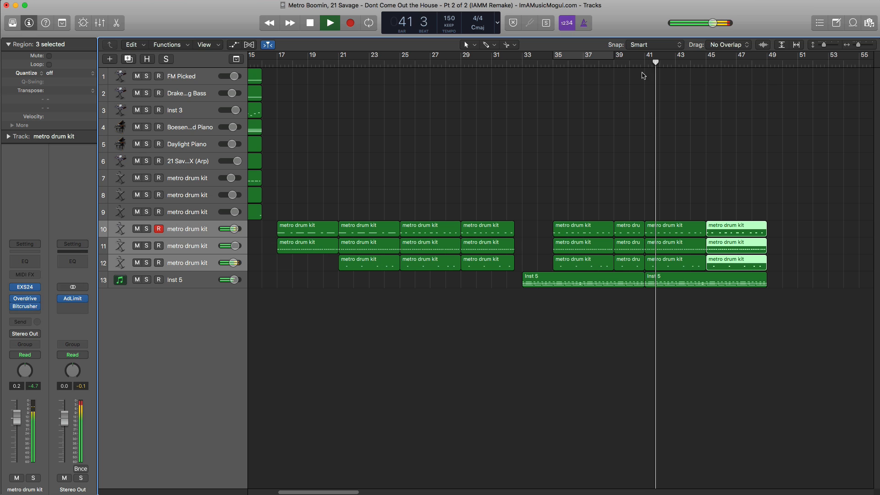
pyautogui.press('space')
pyautogui.moveTo(652, 62); pyautogui.dragTo(765, 70)
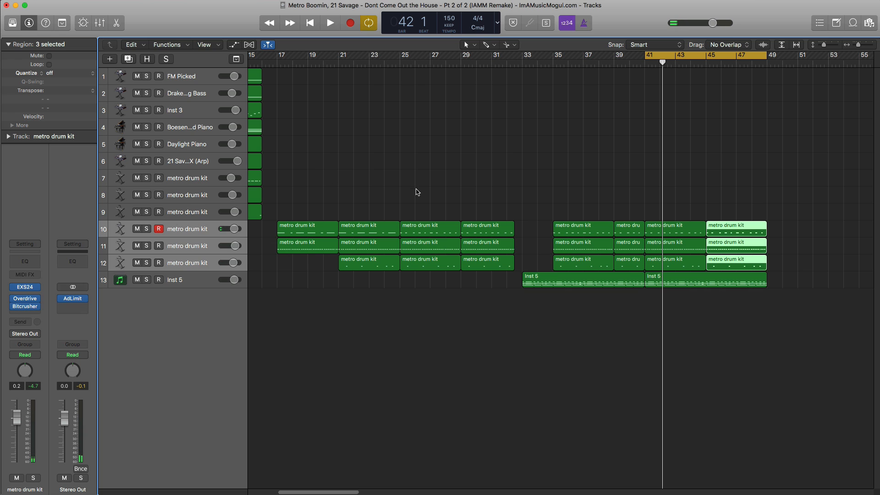
# Step: Listen to the Inst 3 track soloed from bar 9, and remove the solo
pyautogui.scroll(2, 427, 195)
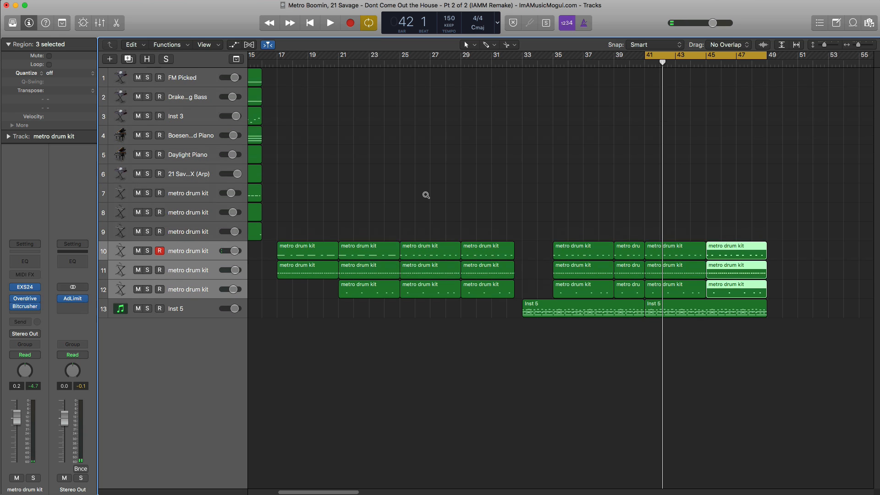
pyautogui.click(184, 115)
pyautogui.hscroll(-10, 303, 138)
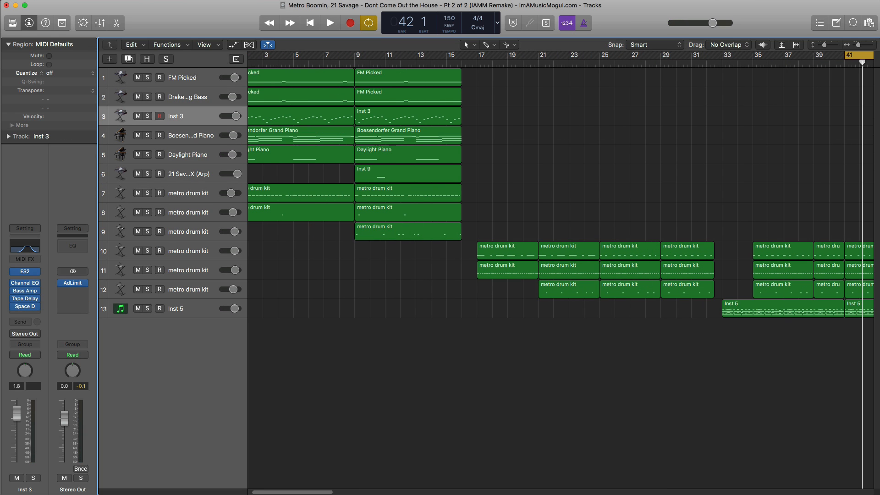
pyautogui.click(356, 65)
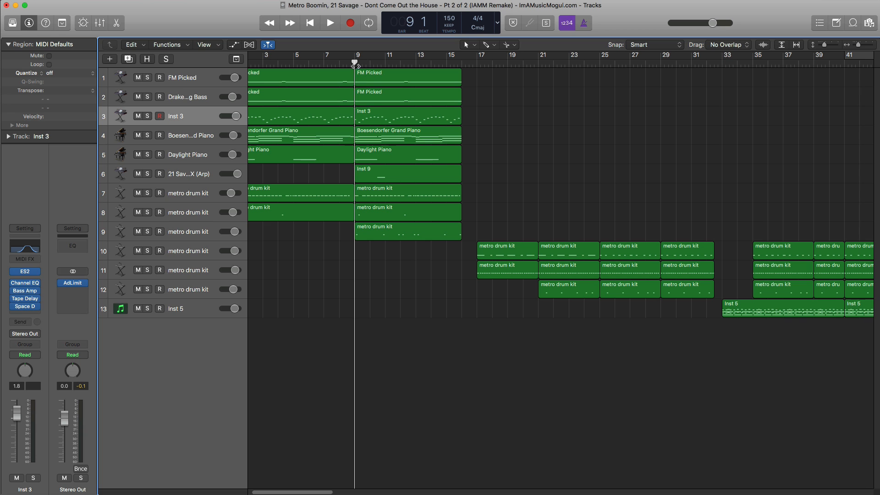
pyautogui.click(147, 116)
pyautogui.press('space')
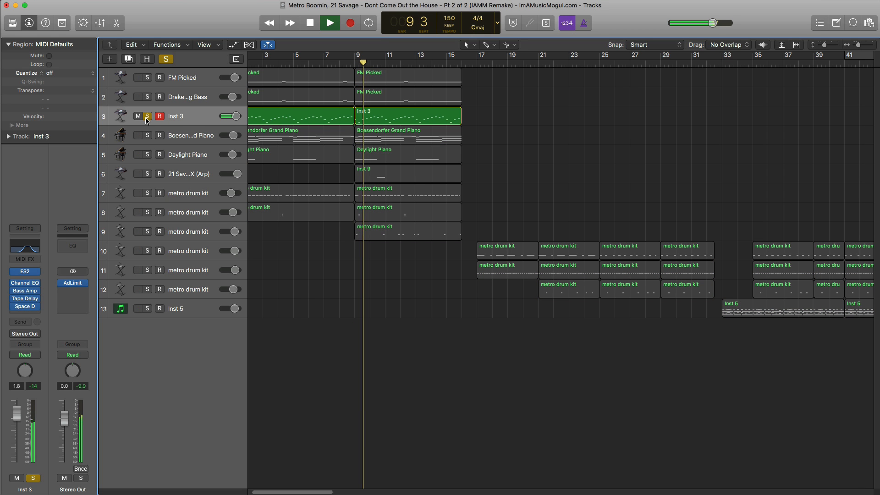
pyautogui.click(147, 117)
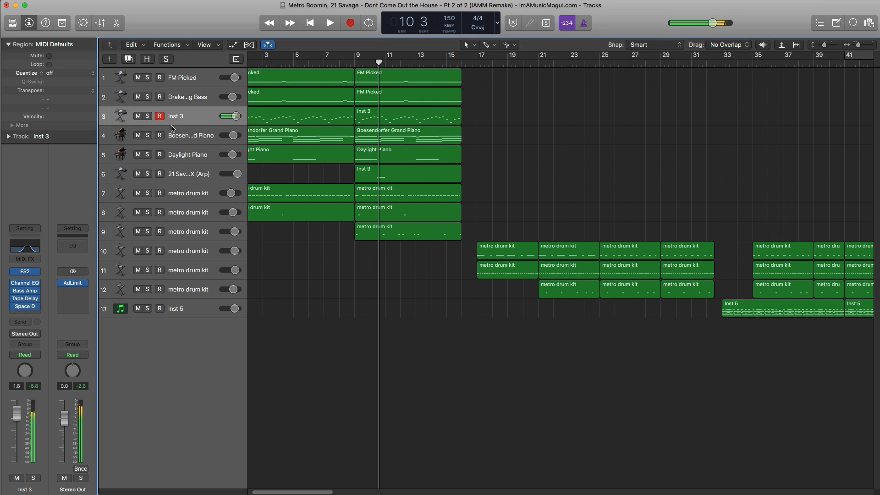
# Step: Duplicate the Inst 3 track with its ES2 instrument and effects, without its regions
pyautogui.press('super+Left')
pyautogui.press('super+Left')
pyautogui.press('super+Left')
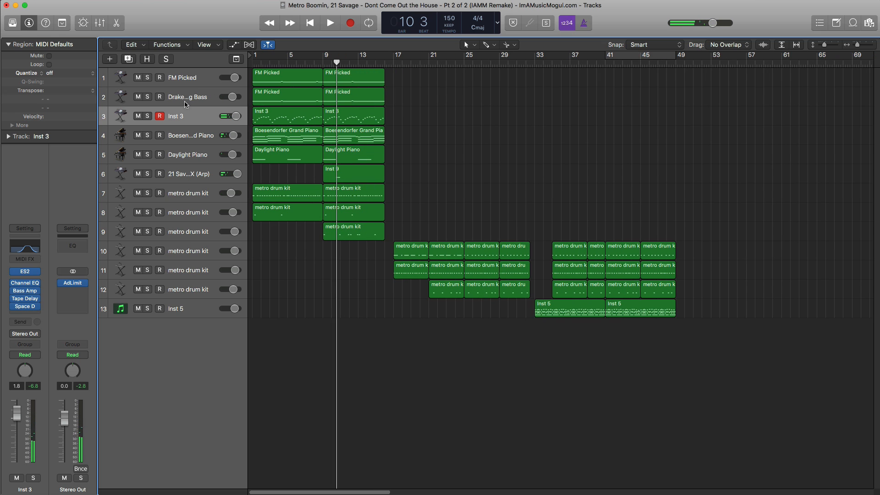
pyautogui.click(188, 119)
pyautogui.click(131, 61)
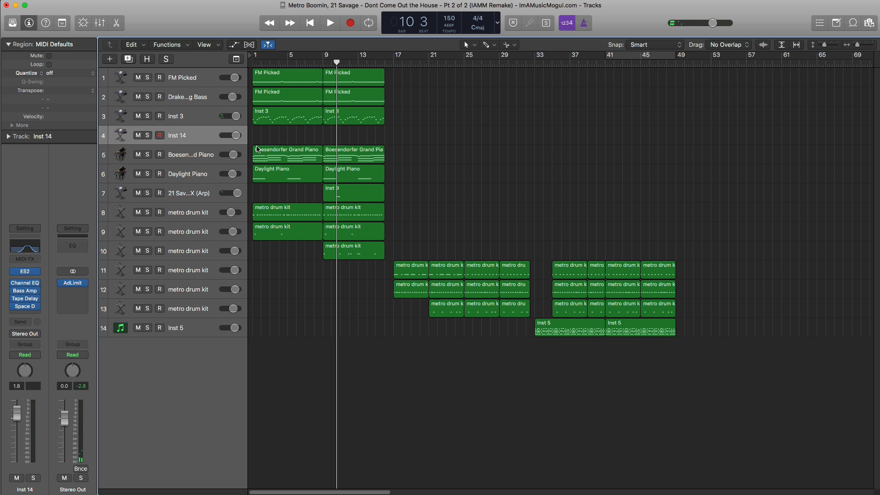
# Step: Create an empty Inst 14 region from bar 41 to 45, cycle that range, and open the region in the Piano Roll
pyautogui.click(618, 61)
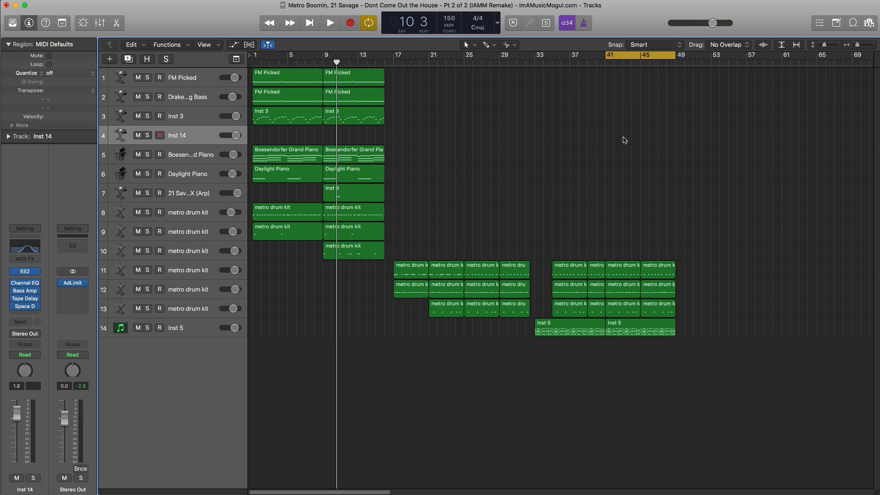
pyautogui.moveTo(611, 139); pyautogui.dragTo(640, 141)
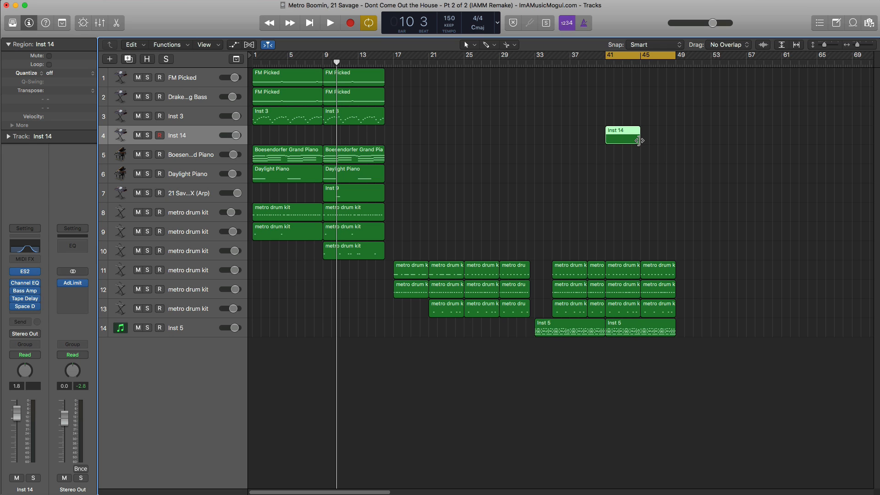
pyautogui.click(621, 60)
pyautogui.moveTo(606, 60); pyautogui.dragTo(640, 67)
pyautogui.doubleClick(627, 147)
pyautogui.press('space')
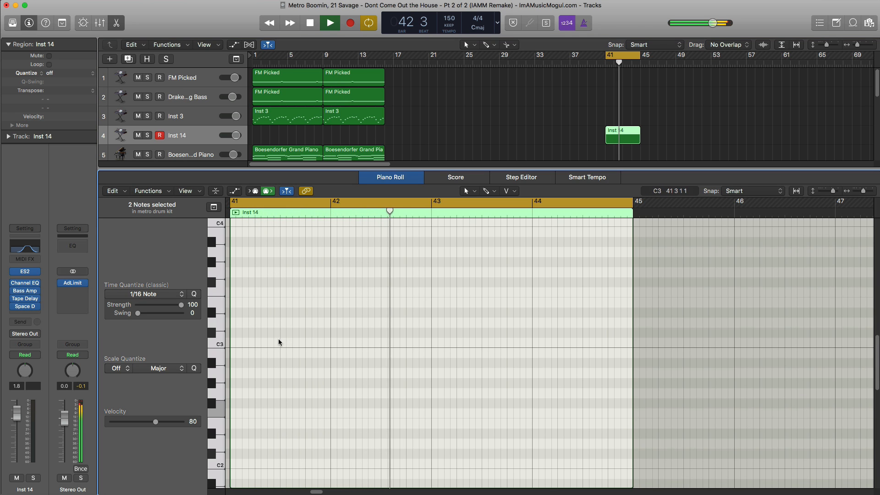
# Step: Draw short notes F4 at bar 41 beat 2 and D#4 at bar 41 beat 4, checking them by playback
pyautogui.scroll(3, 275, 340)
pyautogui.press('space')
pyautogui.scroll(3, 259, 326)
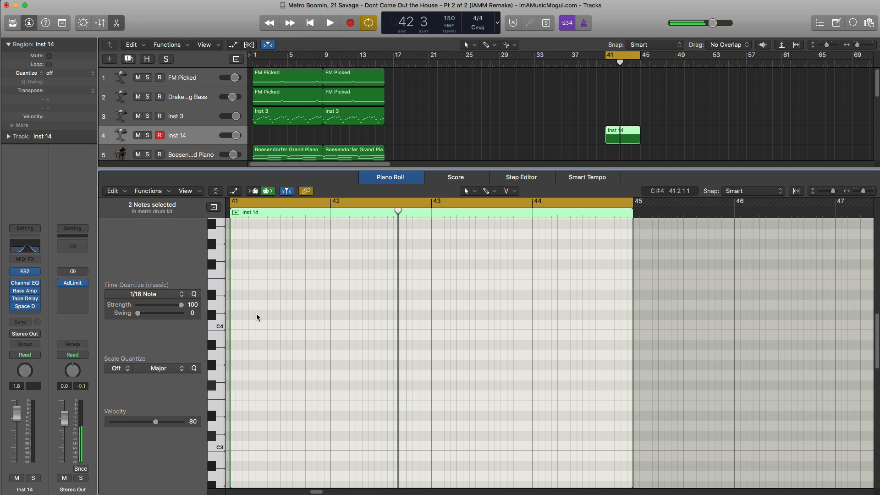
pyautogui.click(258, 283)
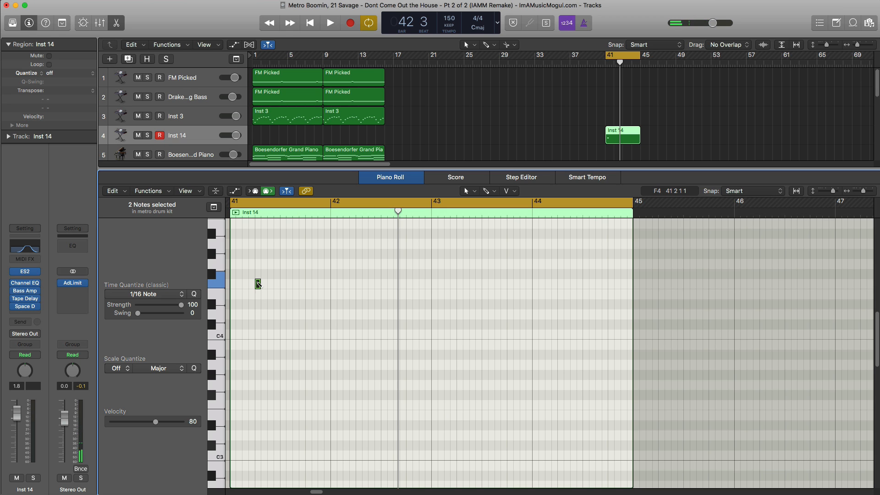
pyautogui.press('space')
pyautogui.press('space')
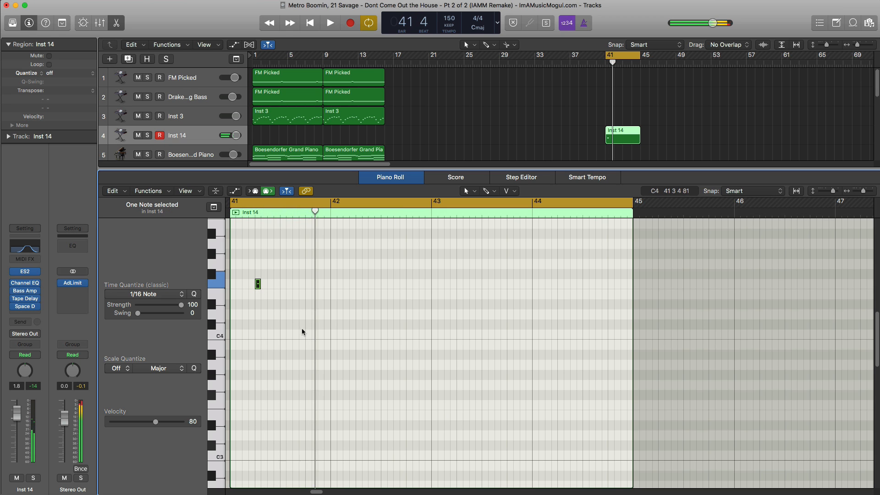
pyautogui.click(308, 304)
pyautogui.press('space')
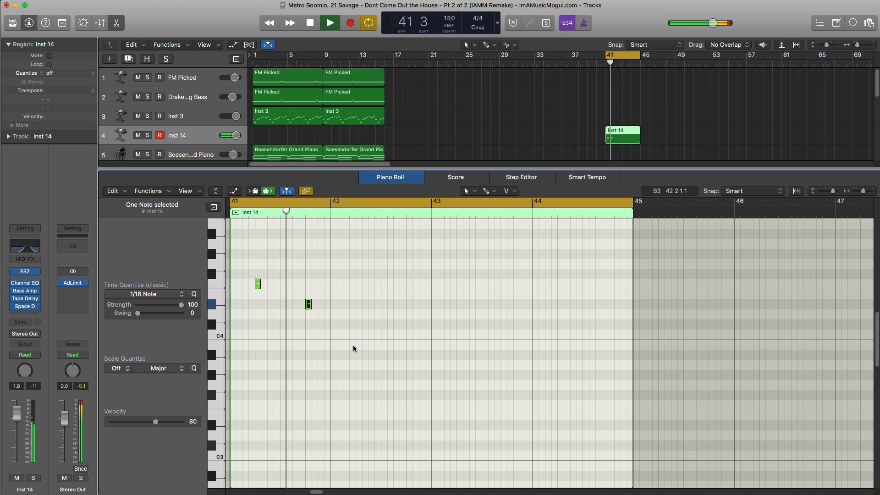
# Step: Add C#4 at bar 42 beat 2 and B3 at bar 42 beat 4, and lengthen all four notes to 0 0 2 0
pyautogui.press('space')
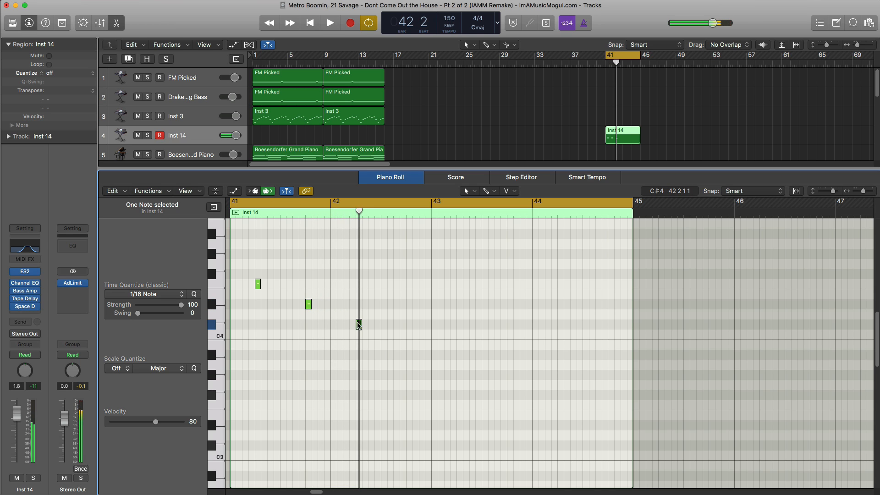
pyautogui.press('space')
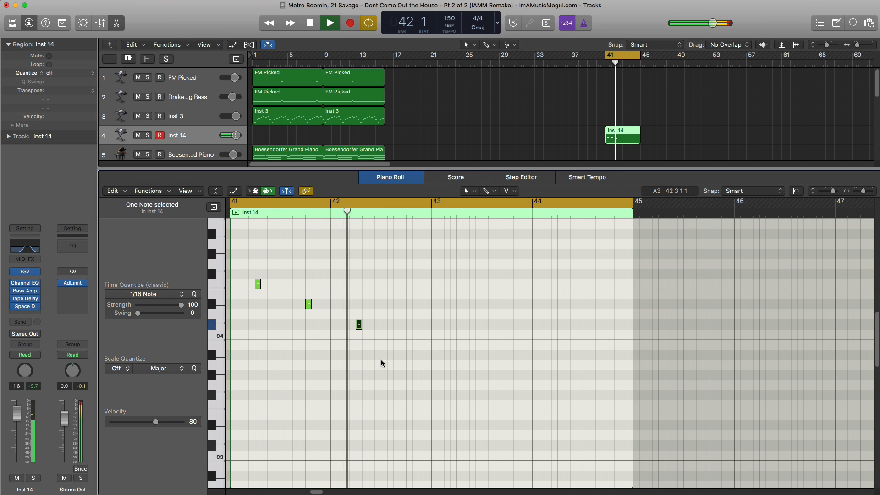
pyautogui.press('space')
pyautogui.click(409, 345)
pyautogui.moveTo(421, 354); pyautogui.dragTo(266, 286)
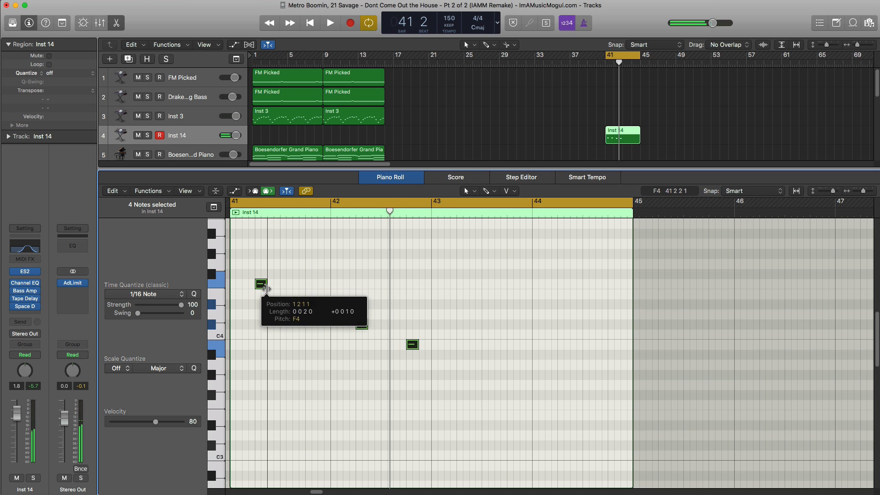
pyautogui.press('space')
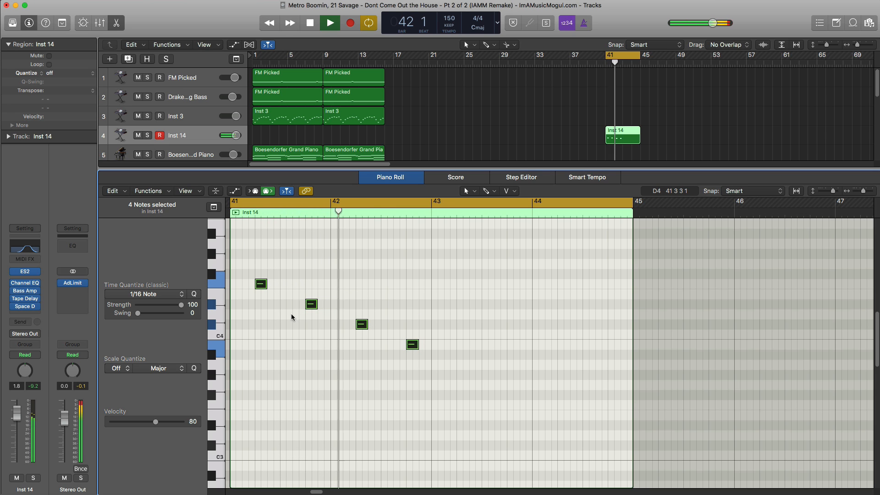
# Step: Raise the note at bar 42 beat 4 to C4 and check it by playback
pyautogui.press('space')
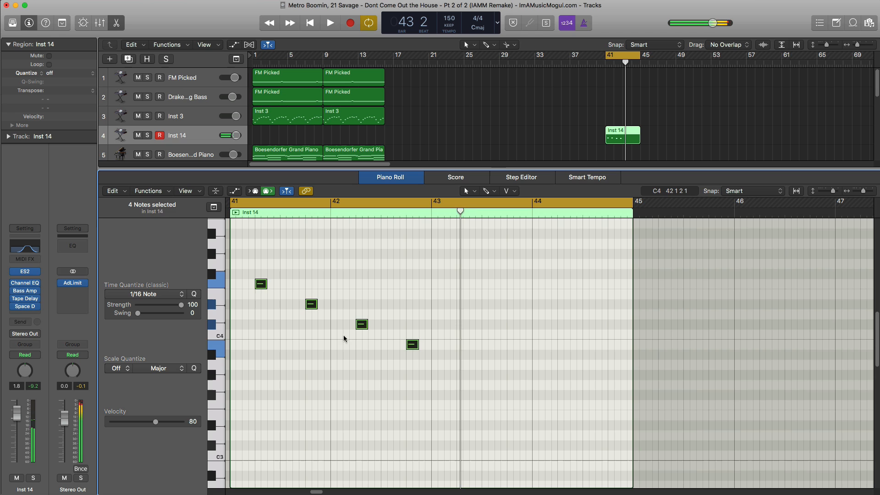
pyautogui.click(418, 352)
pyautogui.moveTo(412, 347); pyautogui.dragTo(412, 337)
pyautogui.press('space')
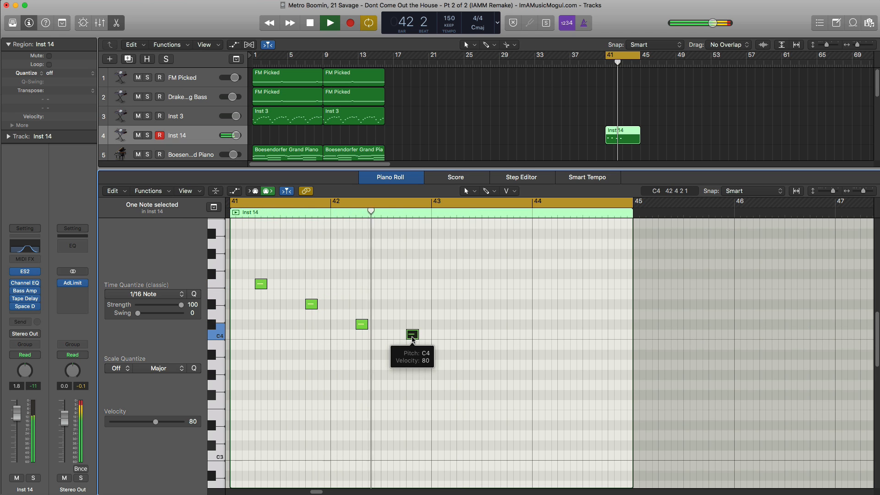
pyautogui.press('space')
# Step: Copy the four-note pattern into bars 43 and 44 of the region and listen to it with the other tracks
pyautogui.moveTo(462, 366); pyautogui.dragTo(224, 247)
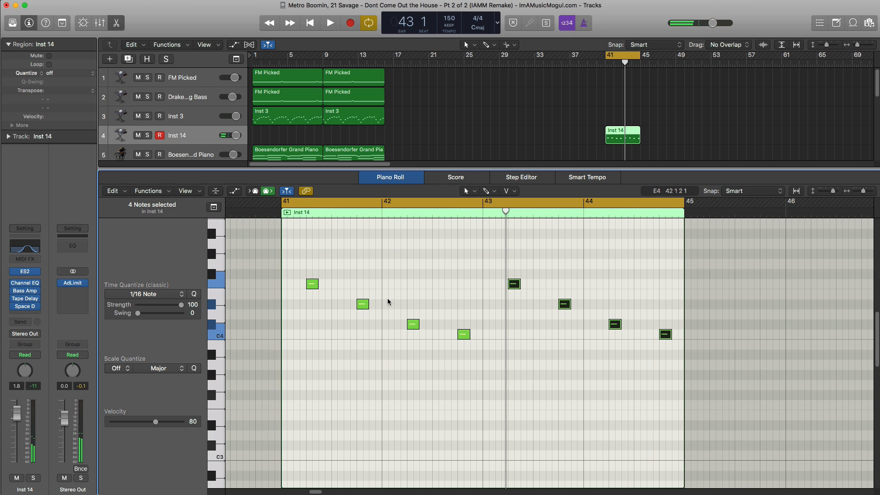
pyautogui.press('space')
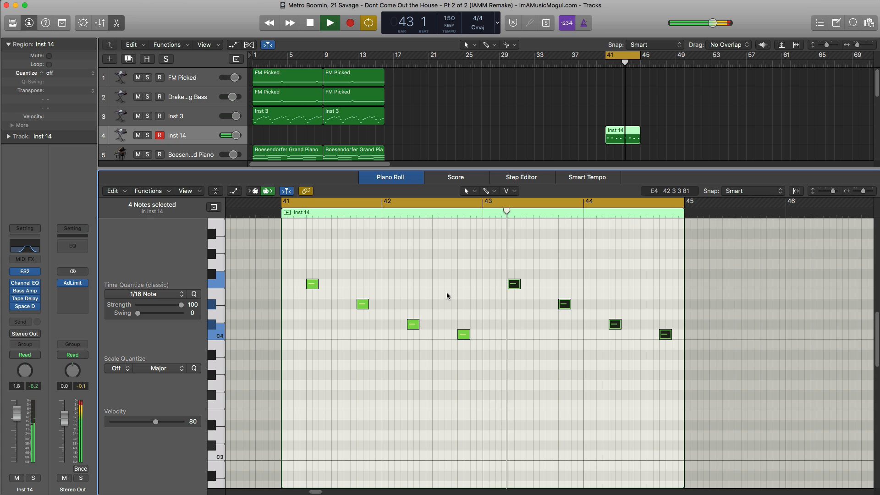
pyautogui.press('x')
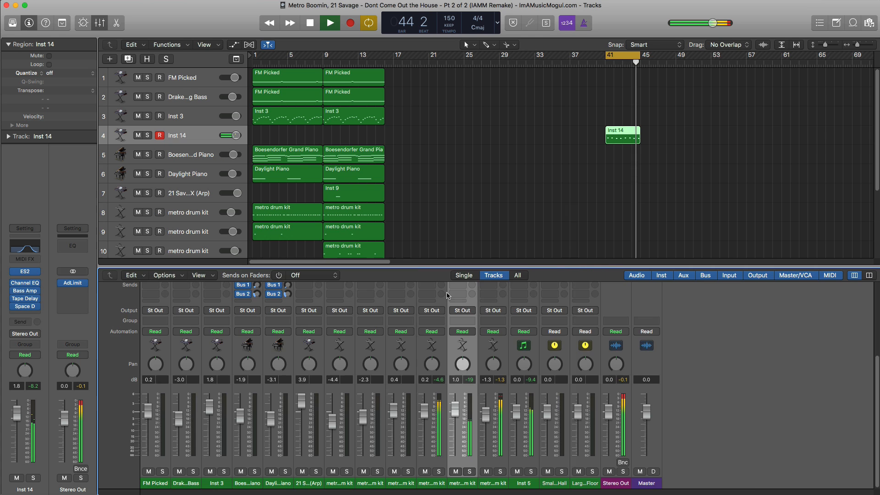
pyautogui.press('x')
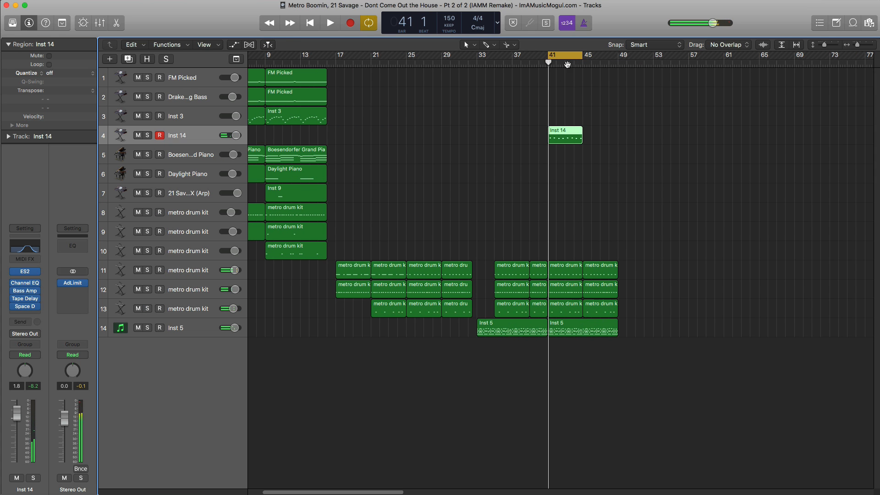
# Step: Copy the Inst 14 region to bar 45, cycle bars 45 to 49, and open the copy in the Piano Roll
pyautogui.keyDown('alt'); pyautogui.moveTo(565, 138); pyautogui.dragTo(601, 137); pyautogui.keyUp('alt')
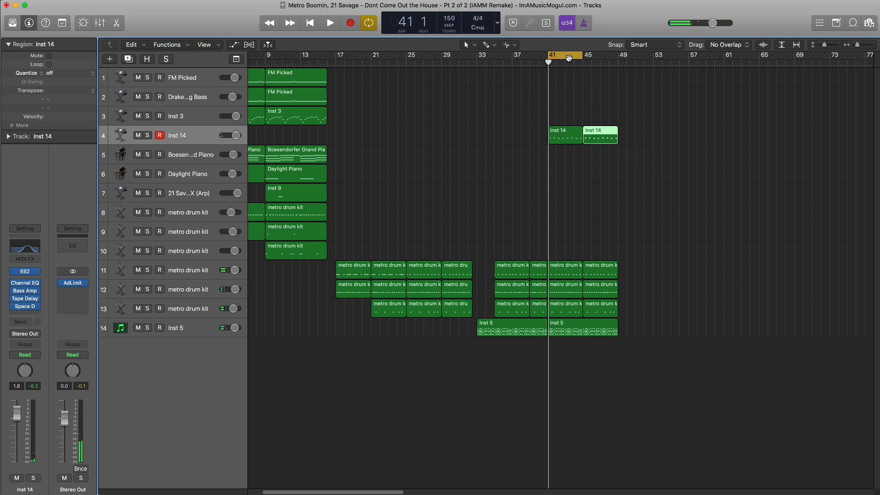
pyautogui.moveTo(568, 58); pyautogui.dragTo(603, 58)
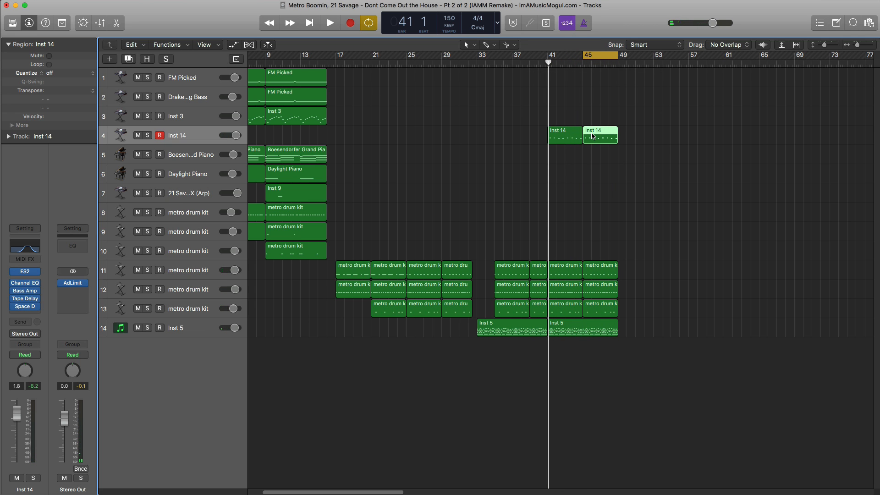
pyautogui.doubleClick(592, 136)
pyautogui.press('space')
pyautogui.press('c')
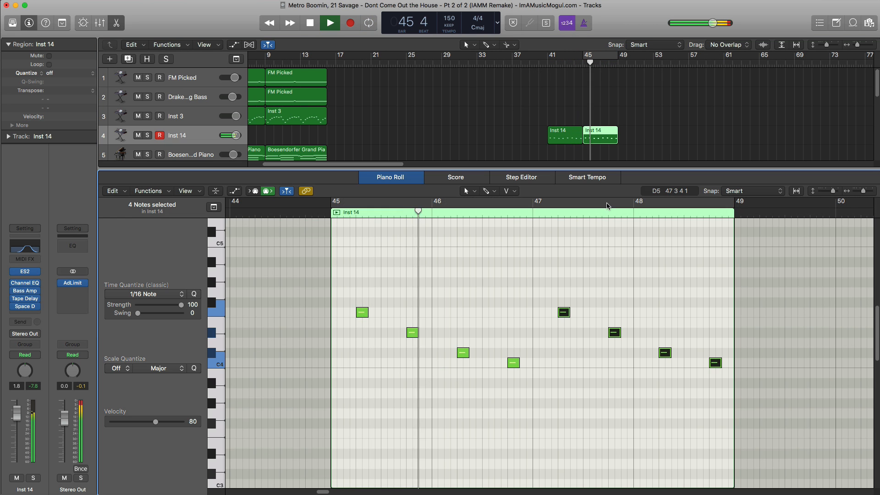
pyautogui.press('c')
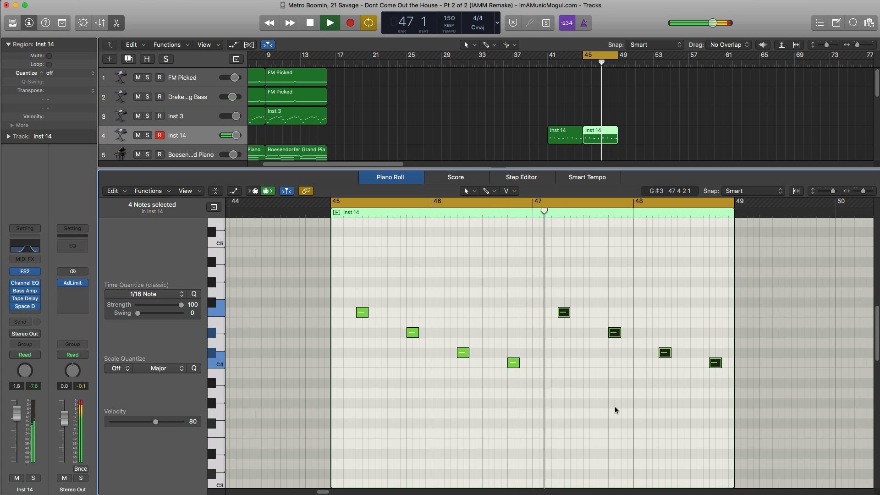
# Step: Lower the note at bar 47 beat 2 to A#3 and cycle bars 47 to 49 for playback
pyautogui.press('space')
pyautogui.click(567, 334)
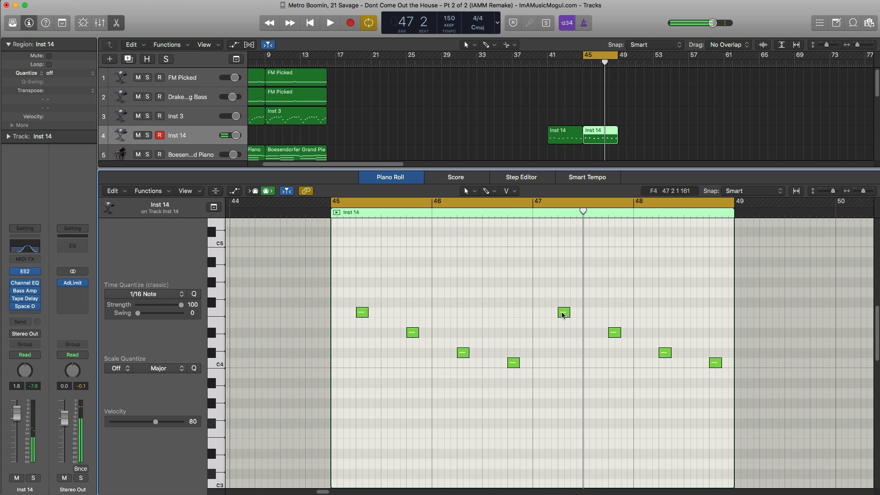
pyautogui.moveTo(563, 315); pyautogui.dragTo(563, 385)
pyautogui.press('space')
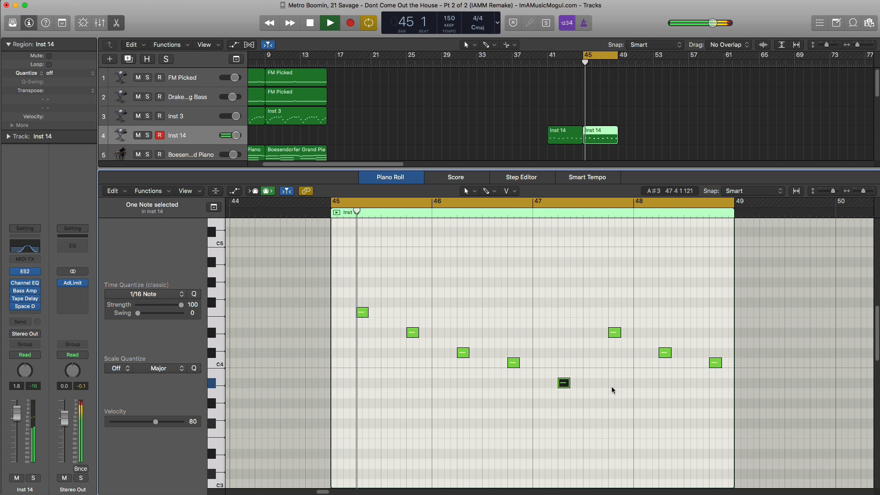
pyautogui.press('c')
pyautogui.moveTo(540, 202); pyautogui.dragTo(761, 215)
pyautogui.press('space')
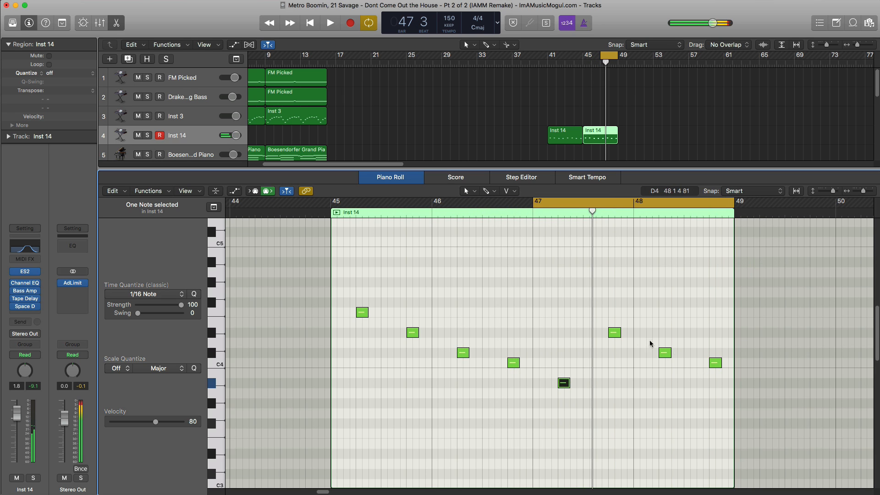
# Step: Lower the last three notes to G3 at bar 47 beat 4, G#3 at bar 48 beat 2 and F3 at bar 48 beat 4, checking by playback
pyautogui.moveTo(615, 334); pyautogui.dragTo(616, 415)
pyautogui.press('space')
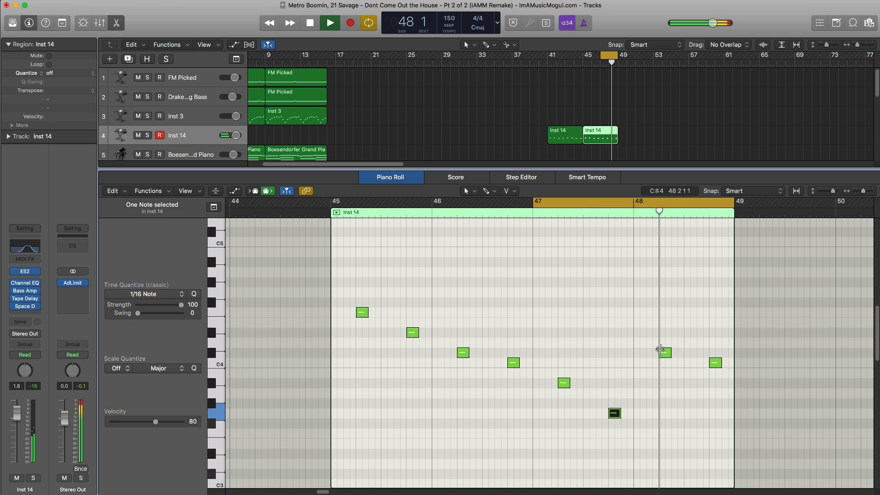
pyautogui.press('space')
pyautogui.moveTo(667, 354); pyautogui.dragTo(666, 404)
pyautogui.press('space')
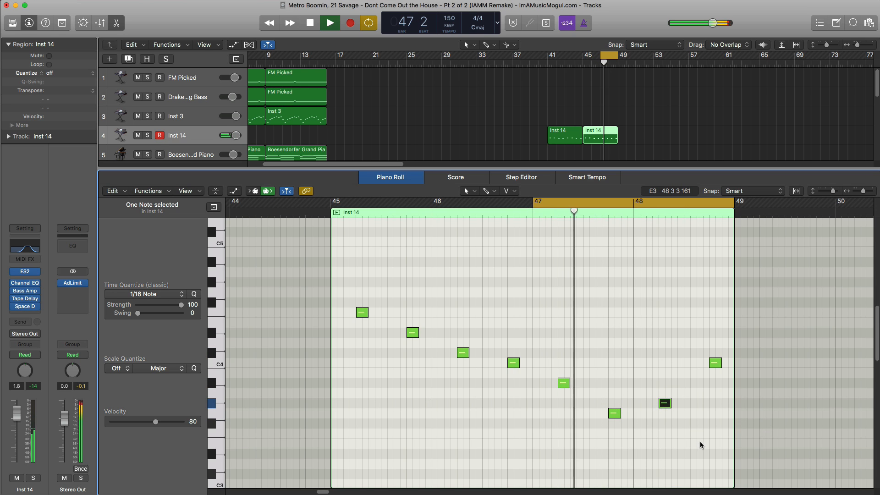
pyautogui.press('space')
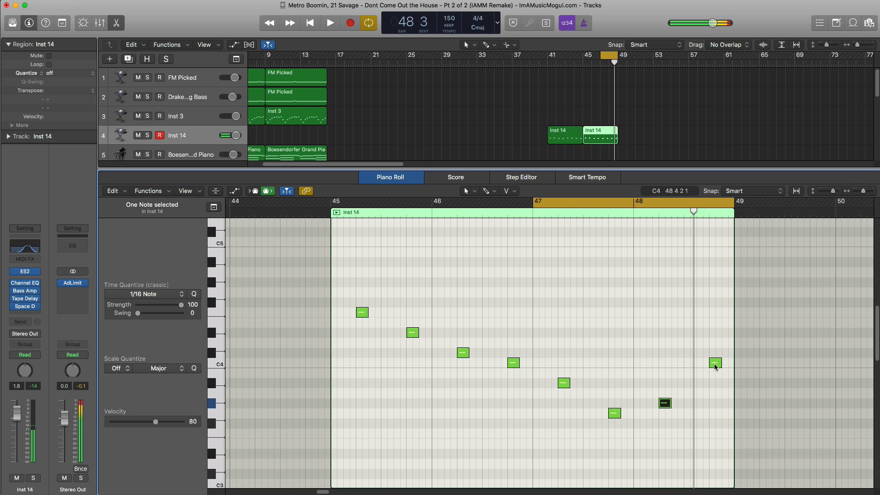
pyautogui.moveTo(715, 363); pyautogui.dragTo(715, 433)
pyautogui.press('space')
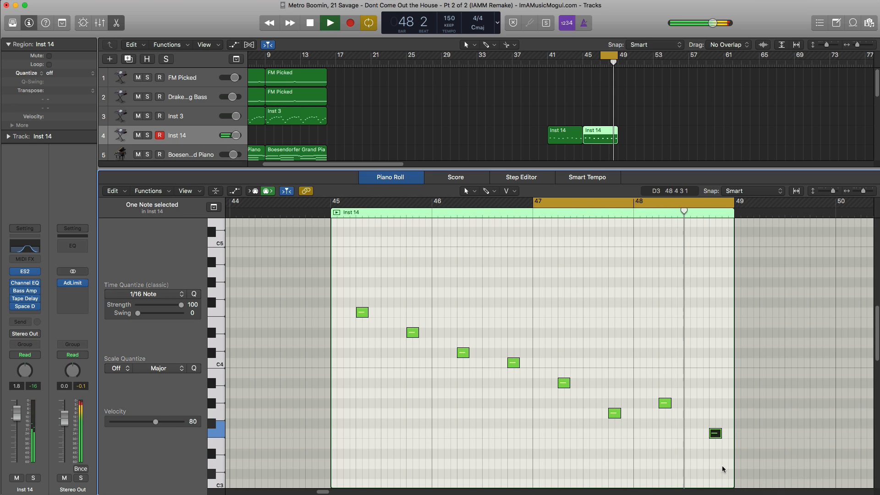
pyautogui.press('space')
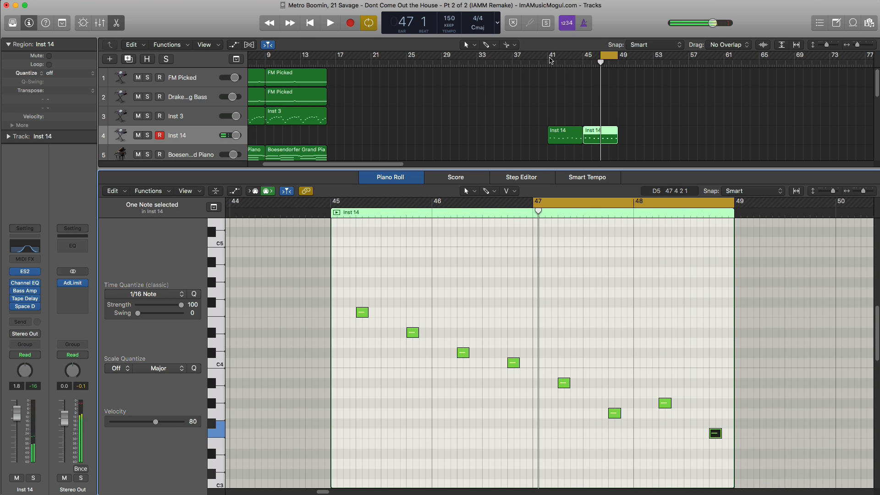
# Step: Cycle bars 41 to 49, and in Inst 14's ES2 lower envelope 3's sustain to 0 and lengthen its decay
pyautogui.moveTo(550, 59); pyautogui.dragTo(617, 60)
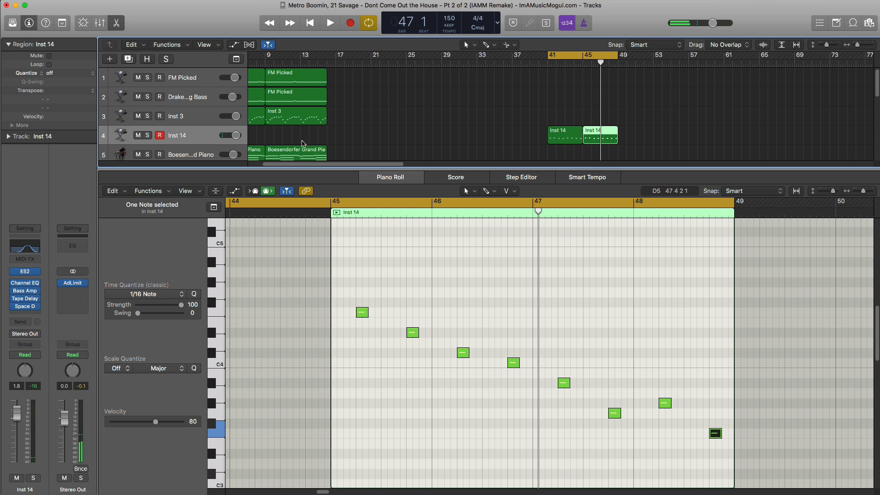
pyautogui.click(25, 274)
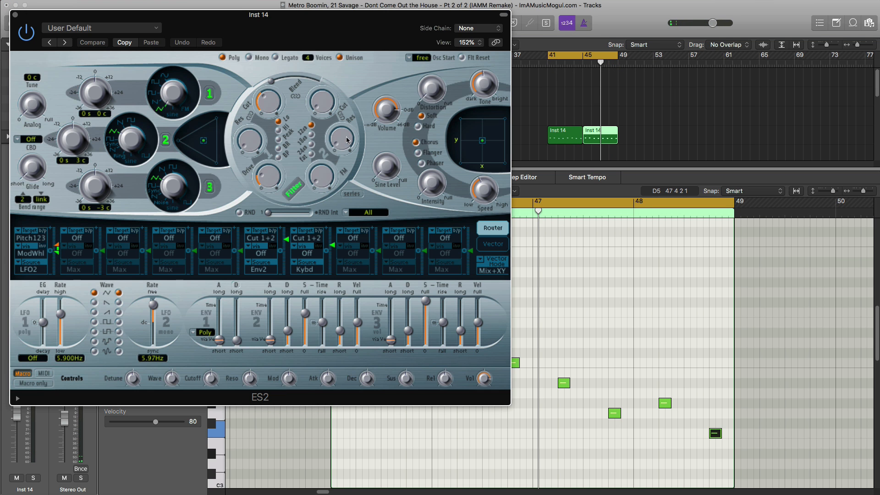
pyautogui.moveTo(320, 44); pyautogui.dragTo(448, 42)
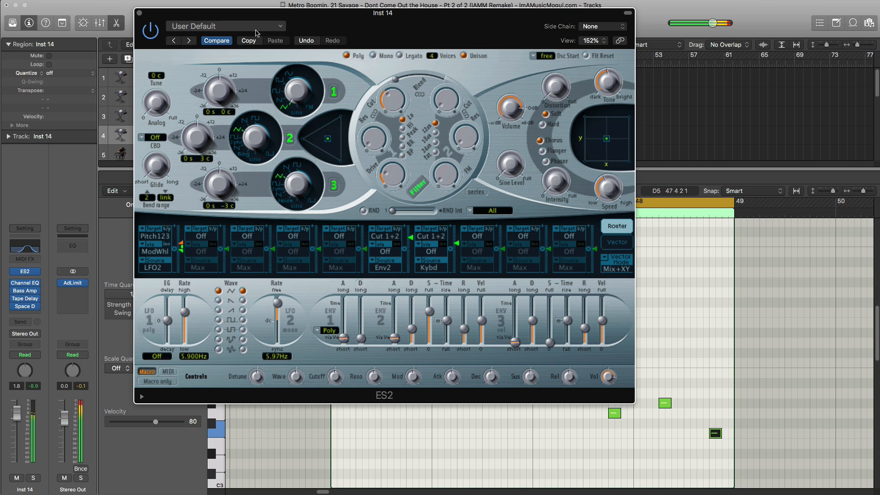
pyautogui.click(139, 13)
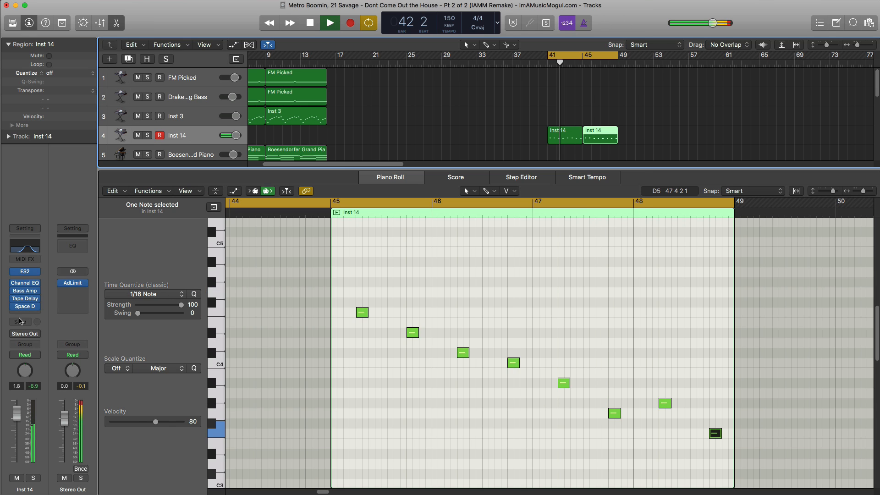
# Step: Set the low cut to 350 Hz and the high cut to 3550 Hz in Inst 14's Channel EQ
pyautogui.click(27, 283)
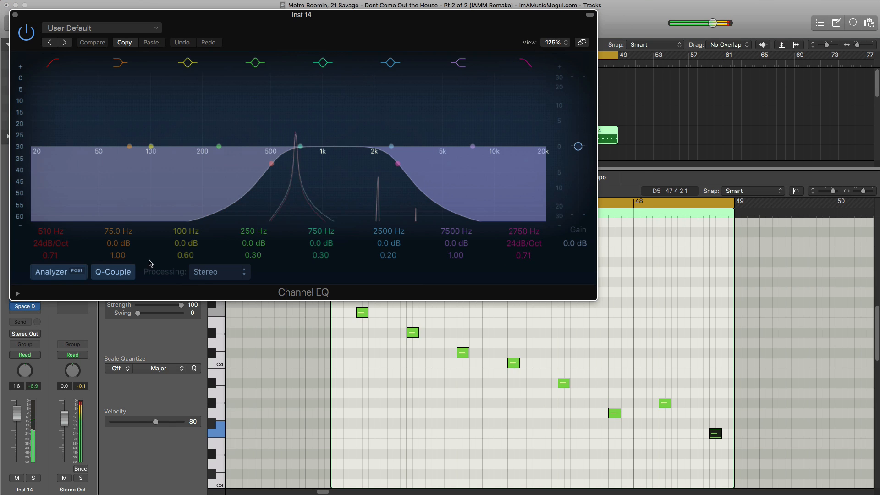
pyautogui.click(27, 35)
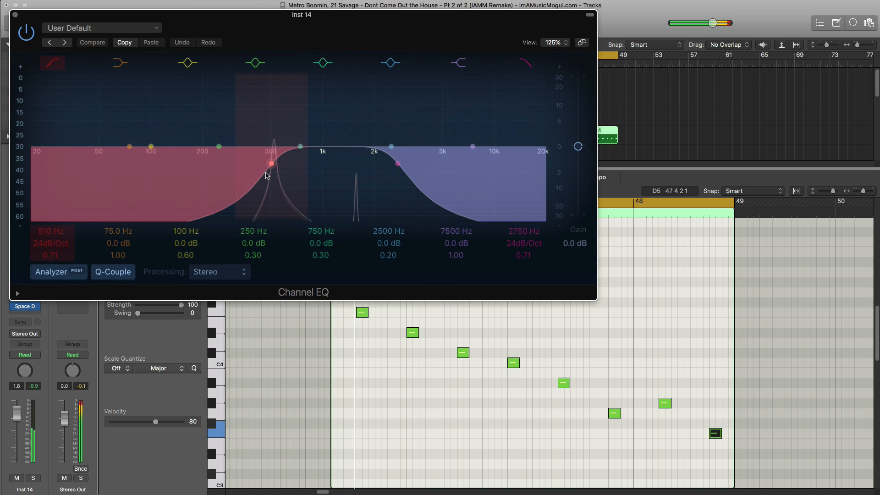
pyautogui.moveTo(275, 158); pyautogui.dragTo(239, 171)
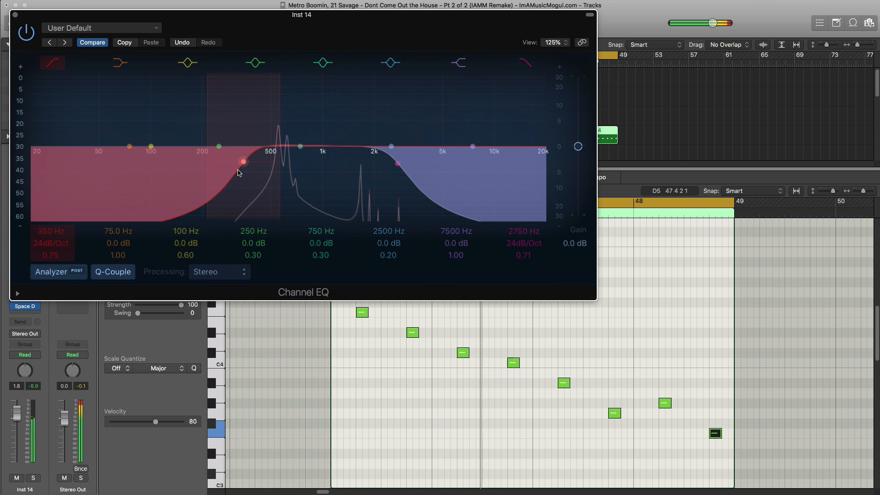
pyautogui.moveTo(393, 168); pyautogui.dragTo(415, 169)
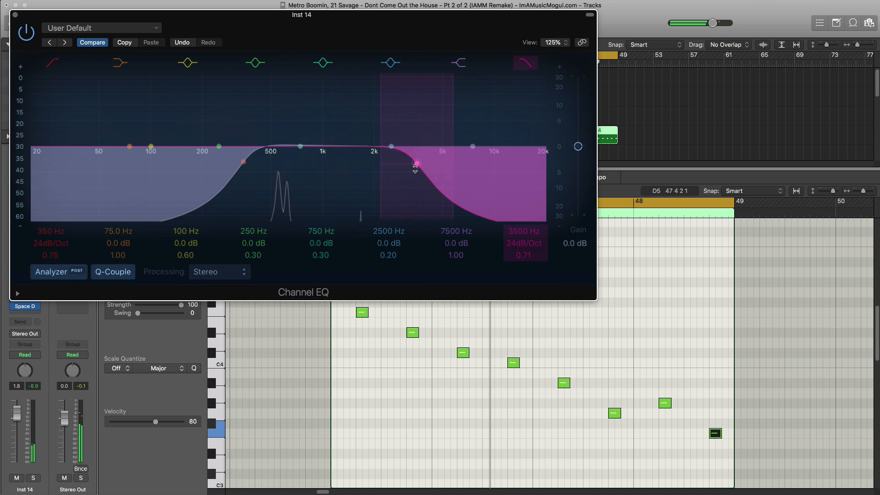
pyautogui.click(16, 14)
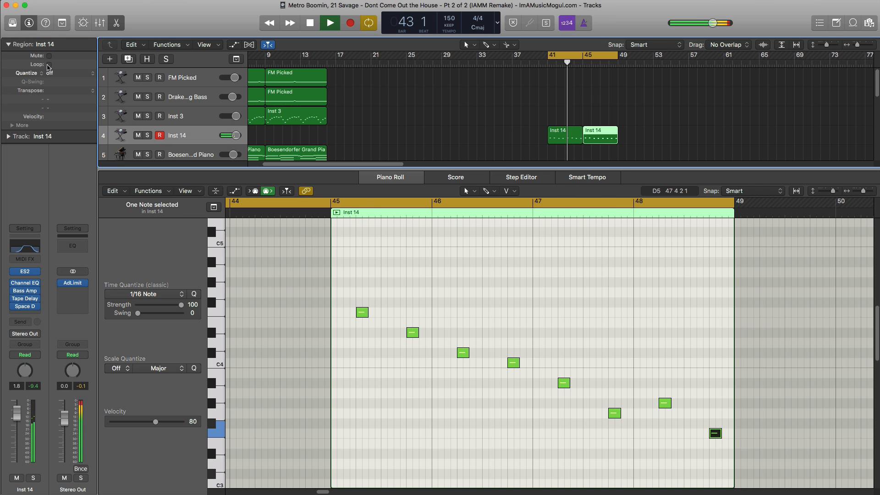
# Step: Listen to the new melody with the full arrangement and turn off the cycle range
pyautogui.press('x')
pyautogui.press('x')
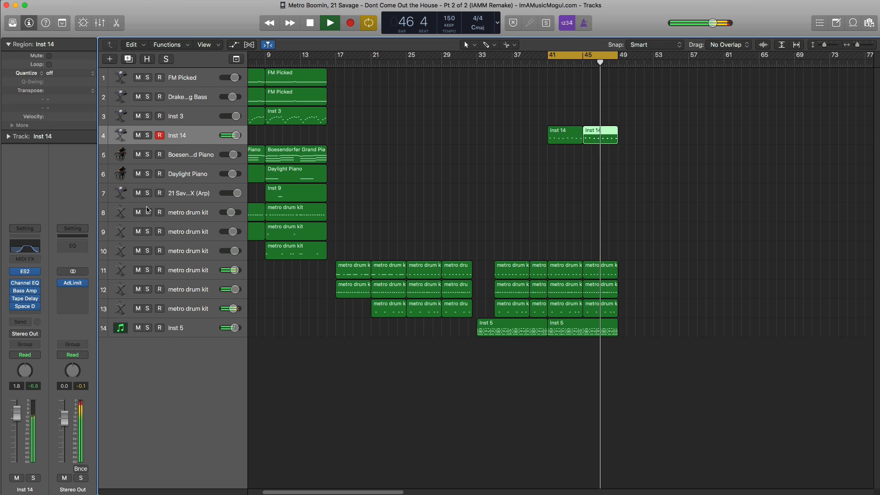
pyautogui.click(590, 58)
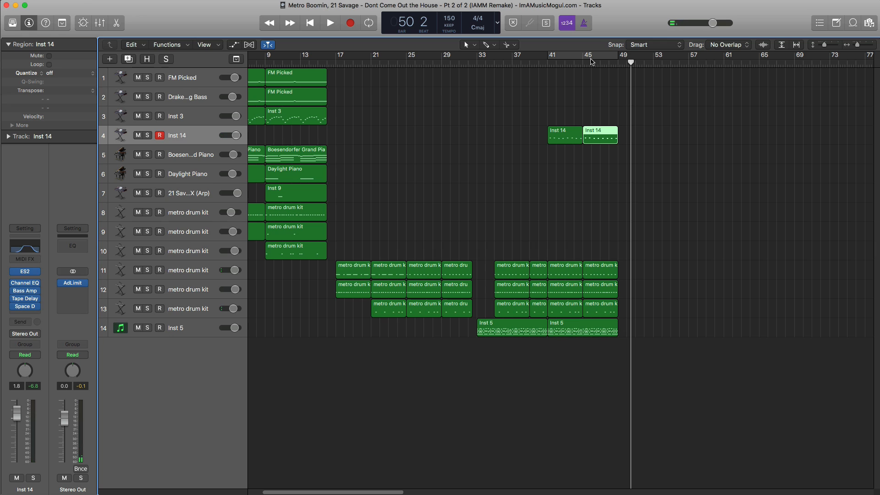
# Step: Duplicate the Inst 5 track with its Nexus 2 and Channel EQ, and copy its second region to the new track at bar 49
pyautogui.click(180, 329)
pyautogui.click(127, 61)
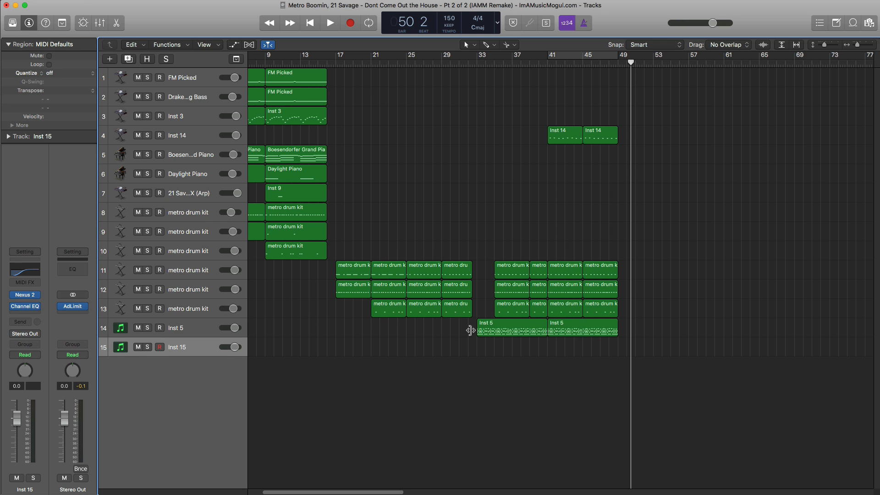
pyautogui.moveTo(579, 338); pyautogui.dragTo(649, 355)
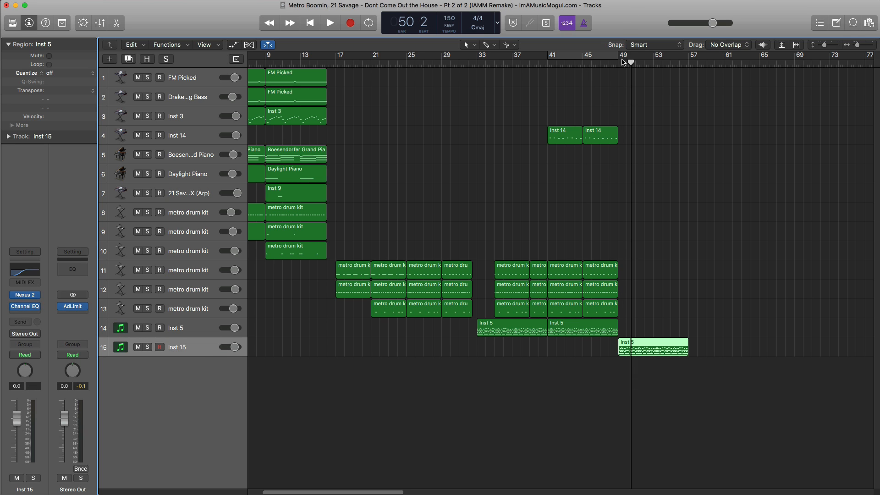
# Step: Cycle bars 49 to 57 and transpose all notes of the copied region on the Inst 15 track down two semitones
pyautogui.moveTo(623, 61); pyautogui.dragTo(687, 59)
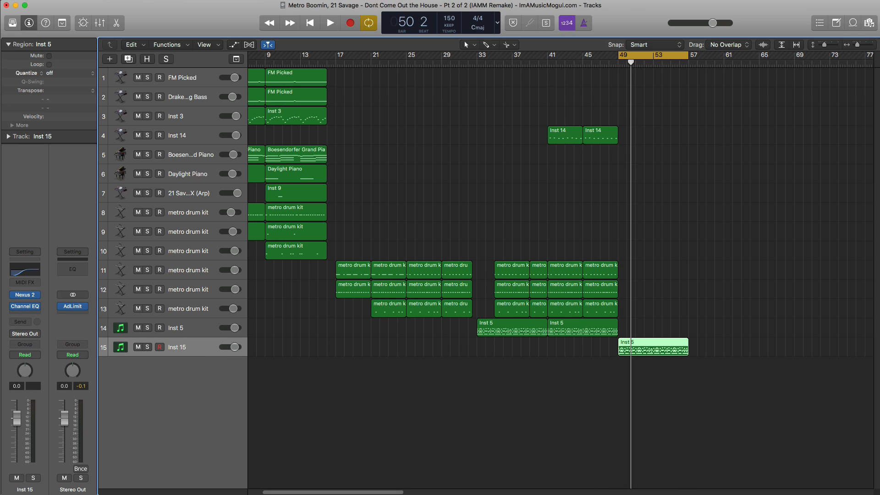
pyautogui.doubleClick(665, 344)
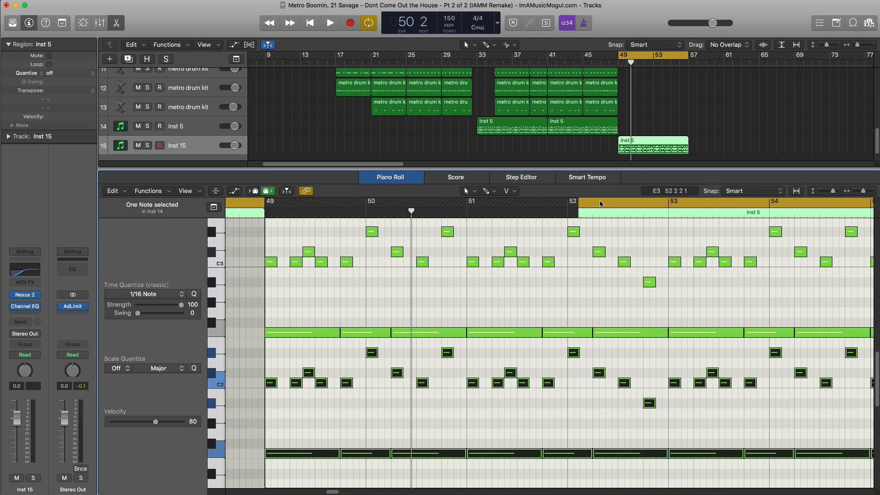
pyautogui.scroll(-5, 558, 291)
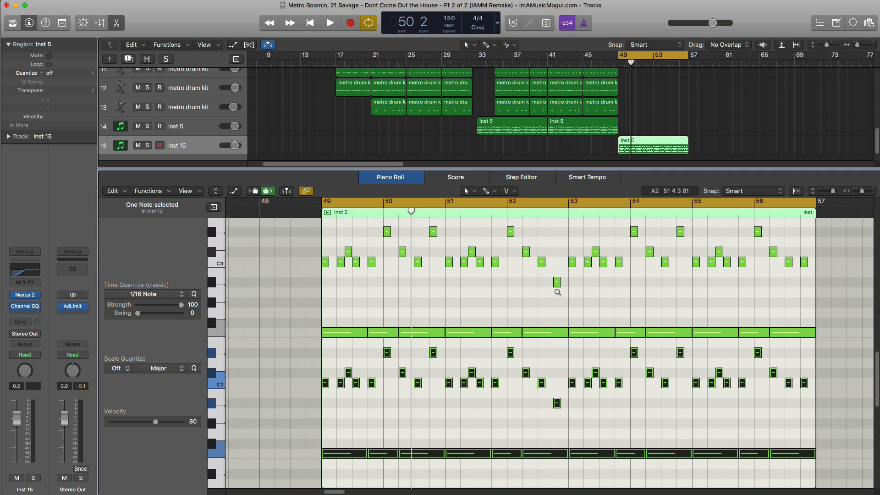
pyautogui.click(558, 301)
pyautogui.press('super+a')
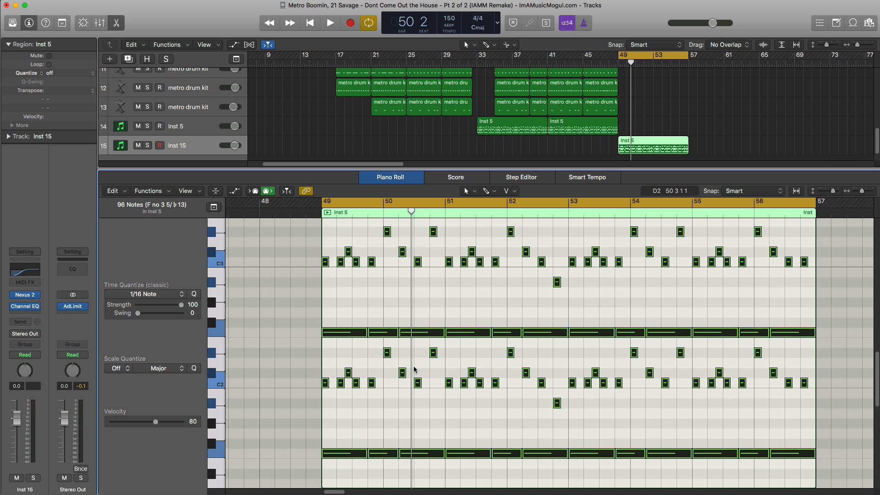
pyautogui.scroll(1, 389, 355)
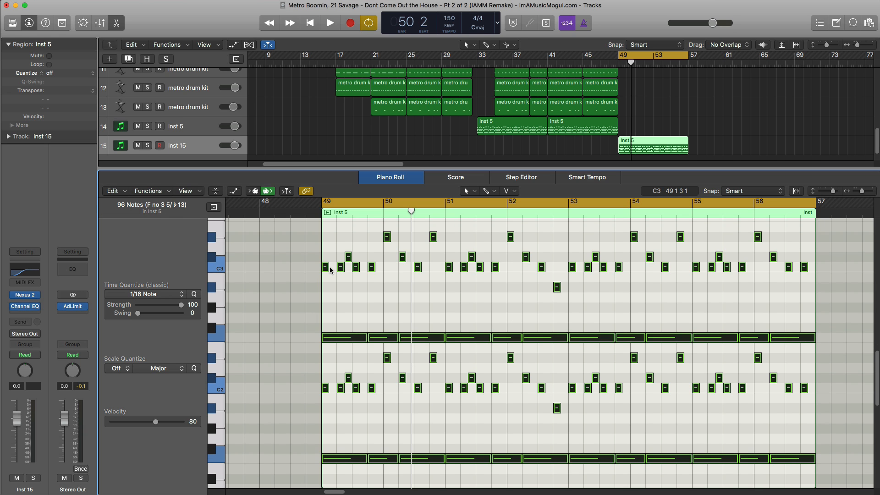
pyautogui.moveTo(326, 268); pyautogui.dragTo(327, 291)
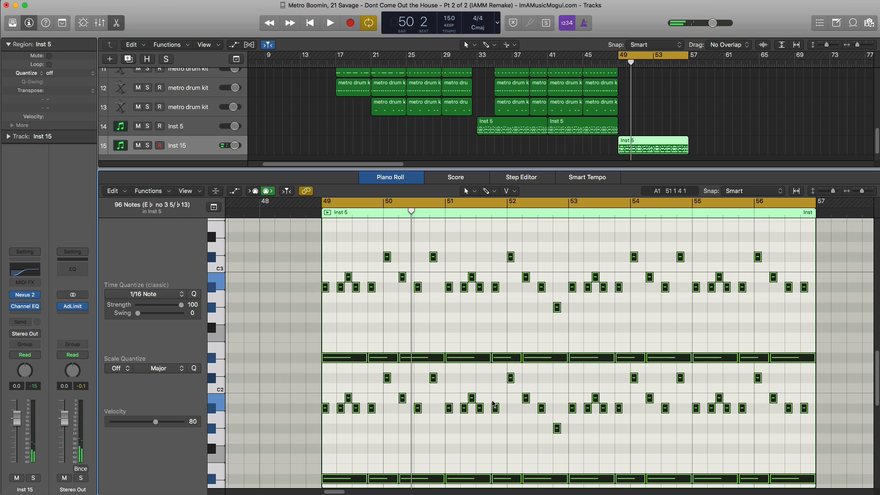
# Step: Listen to the transposed Inst 15 part and close its note editor
pyautogui.press('space')
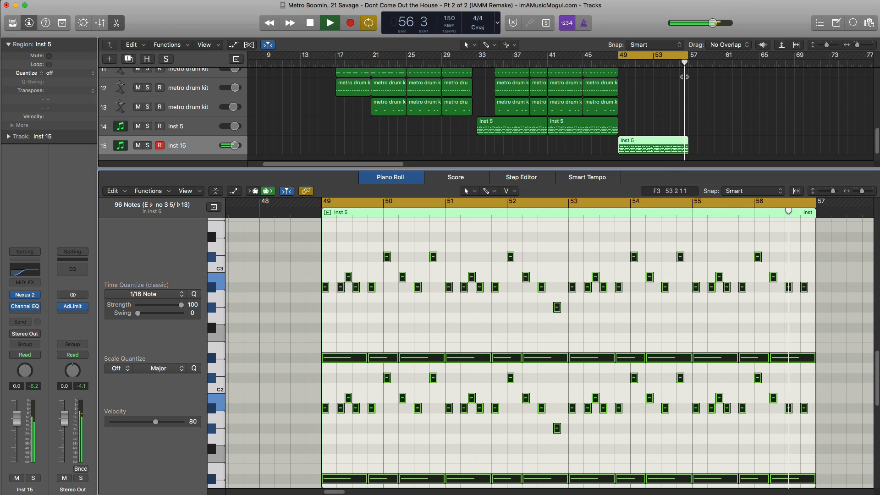
pyautogui.press('space')
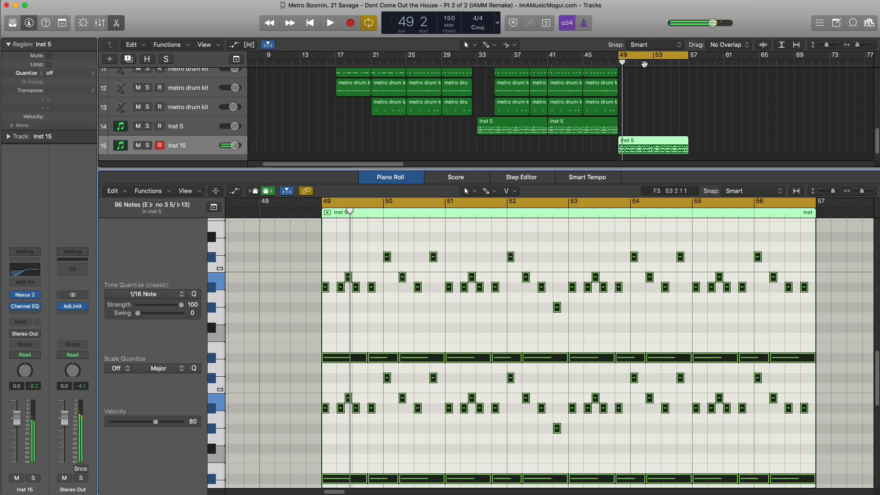
pyautogui.press('x')
pyautogui.press('x')
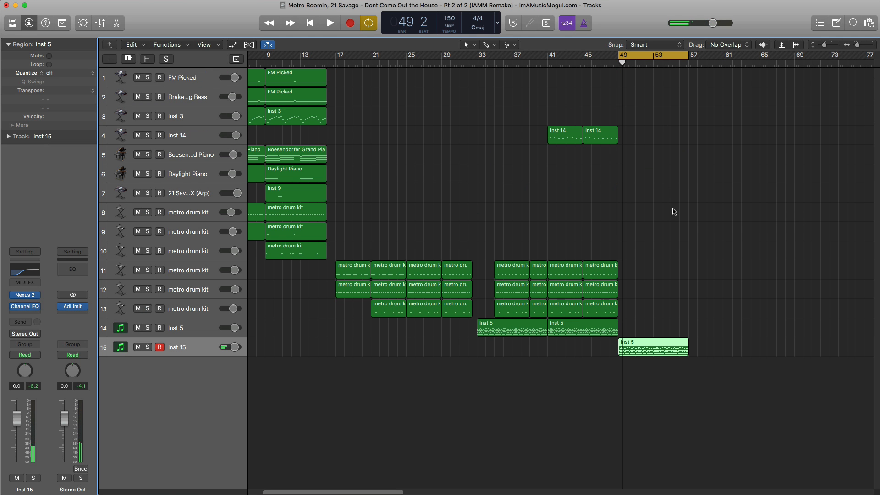
pyautogui.press('space')
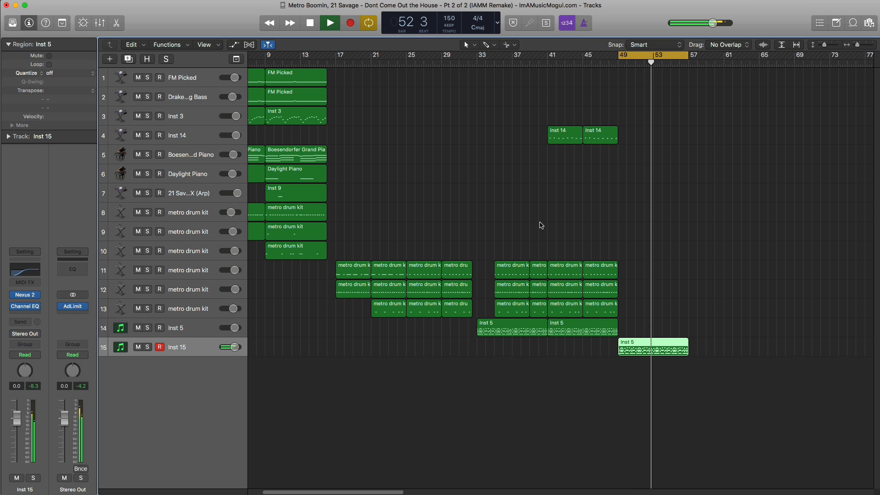
pyautogui.press('space')
# Step: Copy one set of four-bar drum regions on tracks 11 to 13 to bar 53 and play them with the Inst 15 melody
pyautogui.moveTo(417, 236); pyautogui.dragTo(470, 293)
pyautogui.moveTo(568, 235); pyautogui.dragTo(714, 315)
pyautogui.click(707, 231)
pyautogui.press('Delete')
pyautogui.press('space')
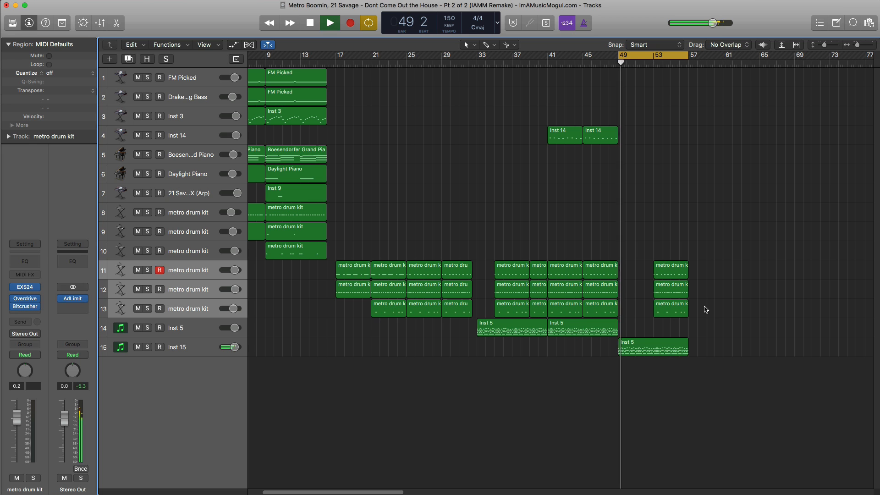
pyautogui.scroll(2, 701, 289)
pyautogui.scroll(-1, 702, 288)
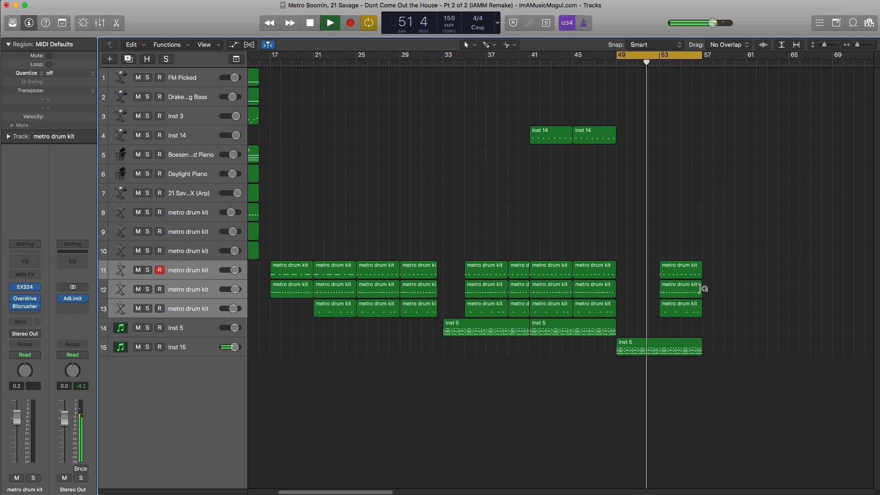
pyautogui.scroll(-3, 702, 289)
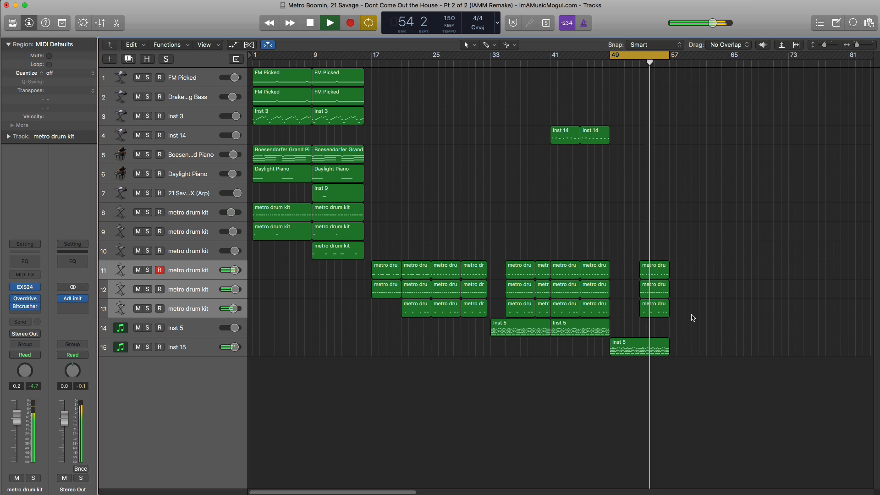
pyautogui.press('space')
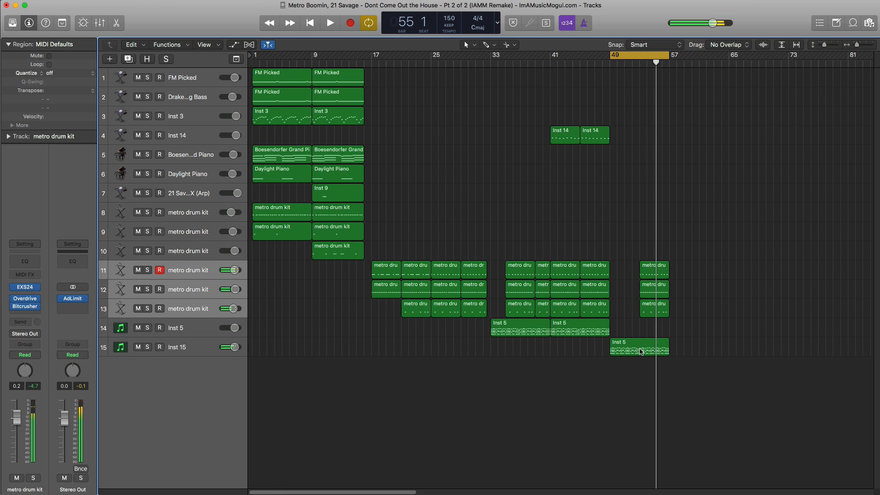
# Step: Extend the Inst 15 melody and the drums on tracks 11 to 13 with four-bar copies at bar 57, and listen without the cycle
pyautogui.moveTo(640, 351); pyautogui.dragTo(678, 352)
pyautogui.click(699, 348)
pyautogui.moveTo(681, 320); pyautogui.dragTo(678, 270)
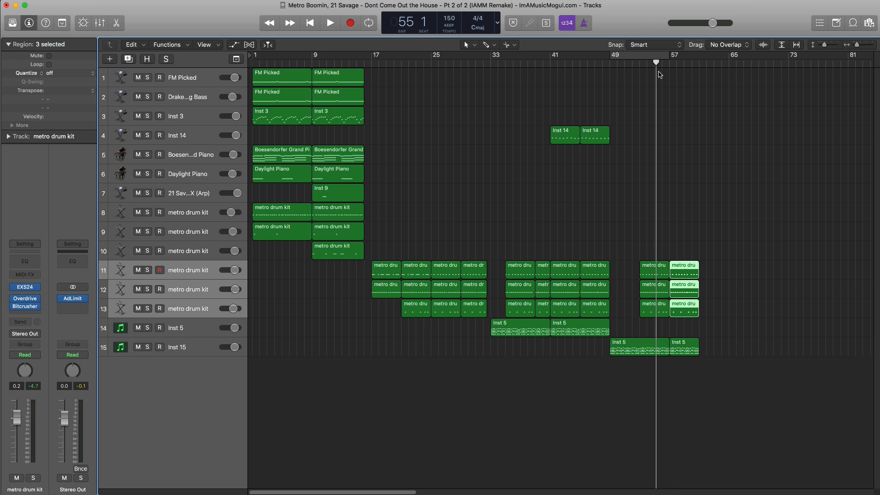
pyautogui.press('space')
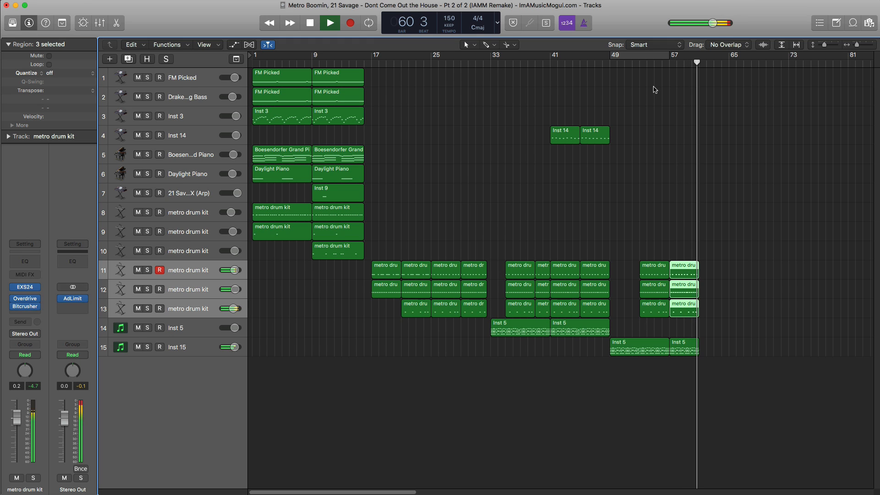
pyautogui.press('space')
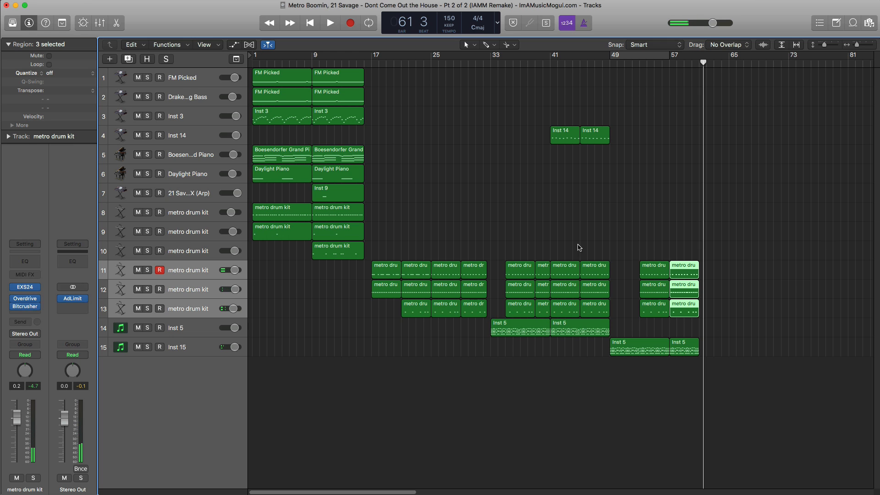
# Step: Copy six drum regions on tracks 11 to 13 to bars 61 through 69 and play the transition
pyautogui.click(441, 248)
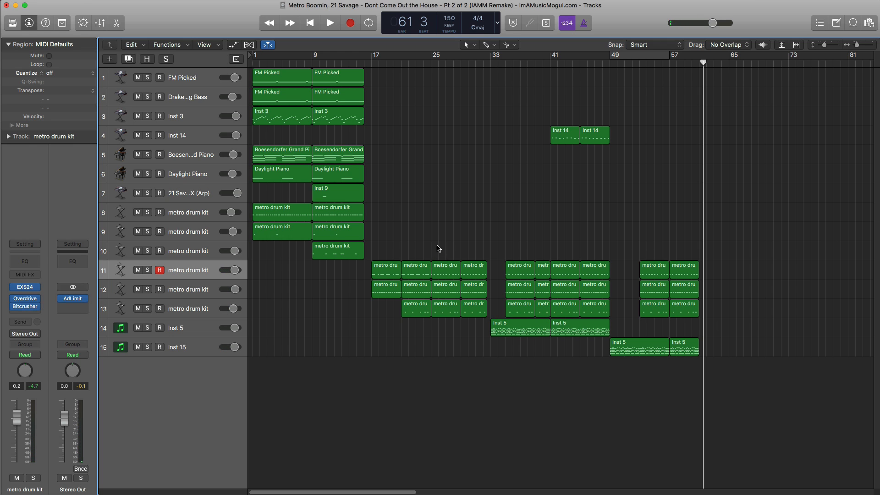
pyautogui.moveTo(438, 317); pyautogui.dragTo(741, 308)
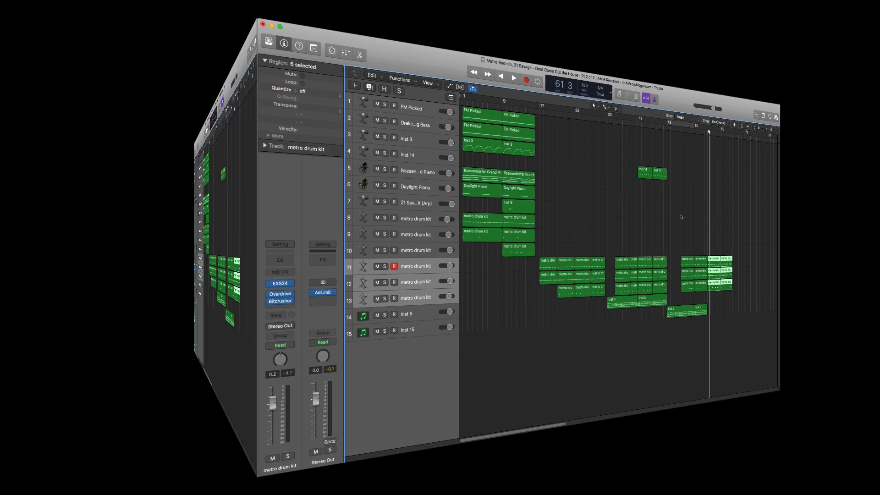
pyautogui.press('space')
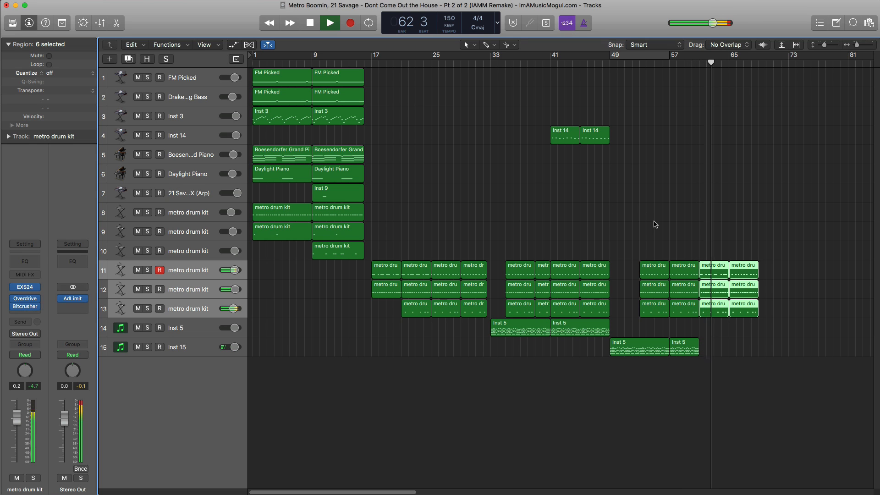
pyautogui.press('space')
# Step: Replace track 11's drum region at bar 61 with a copy of its bar 65 region and listen from about bar 59
pyautogui.click(655, 227)
pyautogui.click(716, 269)
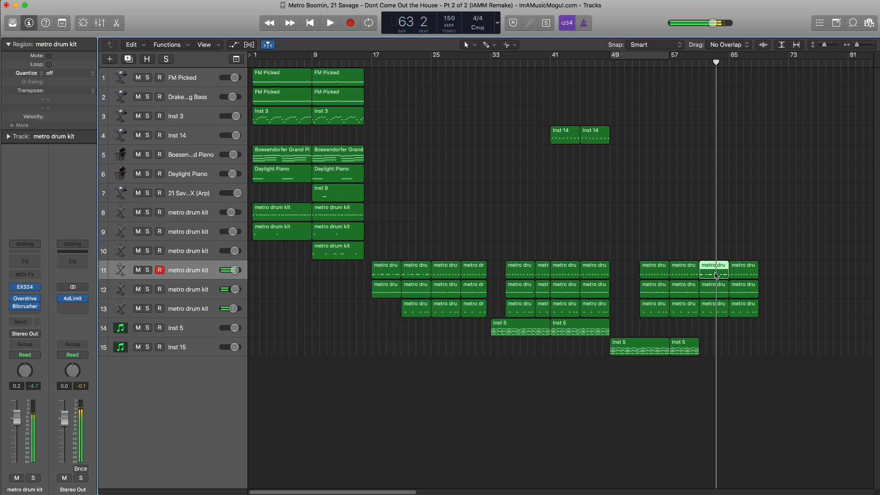
pyautogui.click(738, 274)
pyautogui.moveTo(738, 274); pyautogui.dragTo(709, 274)
pyautogui.doubleClick(693, 65)
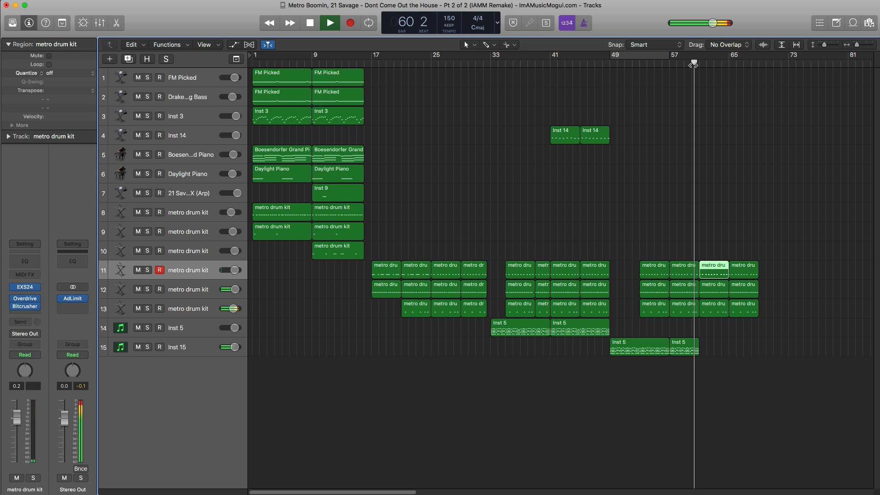
pyautogui.keyDown('ctrl'); pyautogui.keyDown('alt'); pyautogui.click(722, 219); pyautogui.keyUp('alt'); pyautogui.keyUp('ctrl')
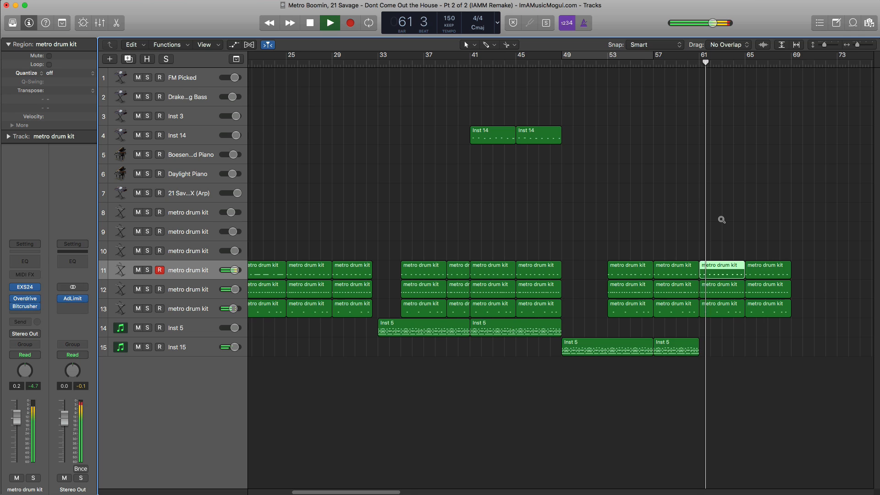
pyautogui.keyDown('ctrl'); pyautogui.keyDown('alt'); pyautogui.click(721, 219); pyautogui.keyUp('alt'); pyautogui.keyUp('ctrl')
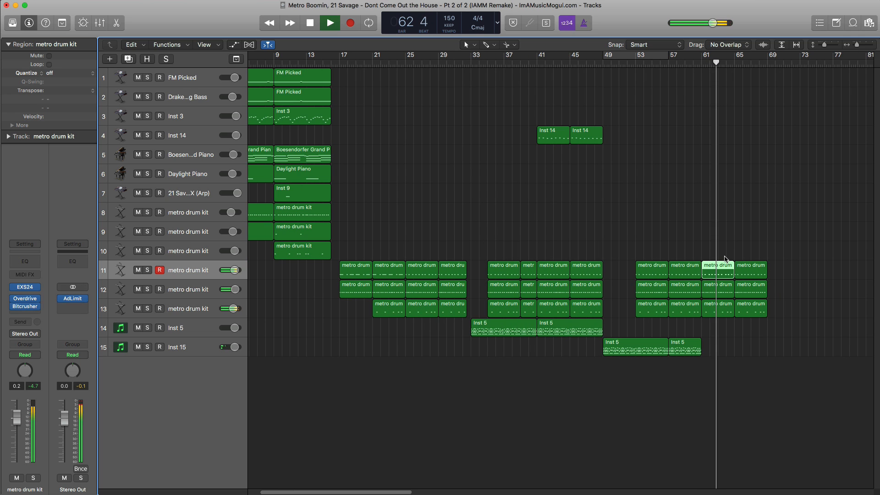
pyautogui.press('space')
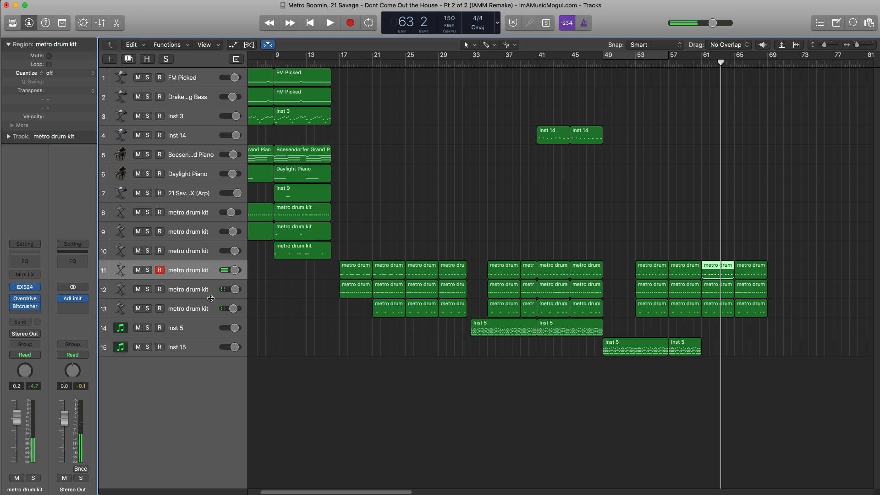
# Step: Select the regions on drum track 11 and set the Stereo Out's automation mode to Touch
pyautogui.click(195, 271)
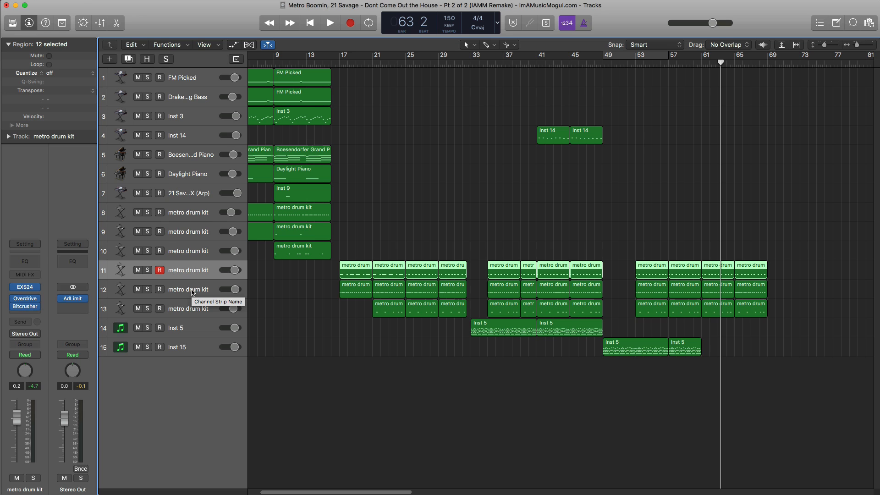
pyautogui.click(73, 355)
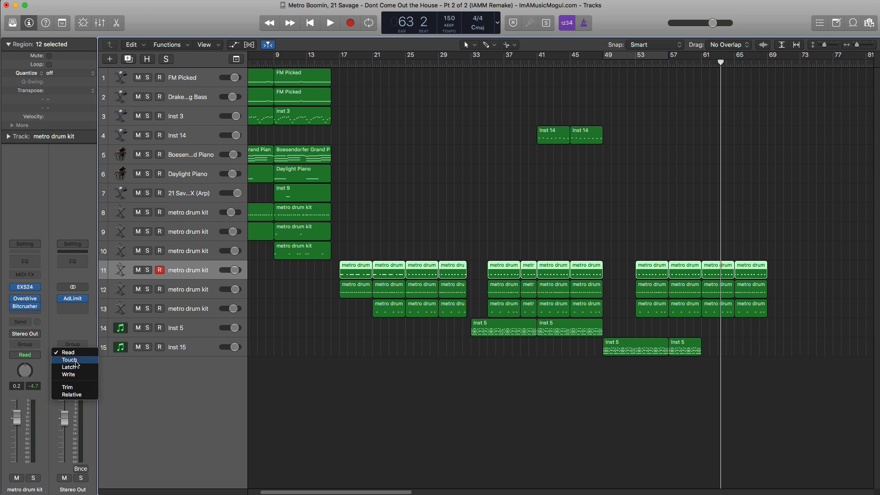
pyautogui.click(70, 363)
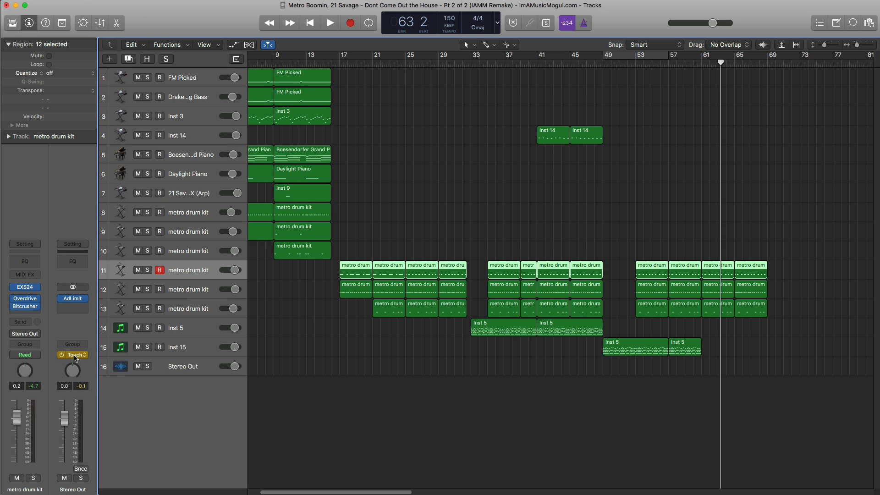
# Step: Insert a stereo Single Band EQ on the Stereo Out in High Cut mode with its frequency at 20000 Hz
pyautogui.click(73, 313)
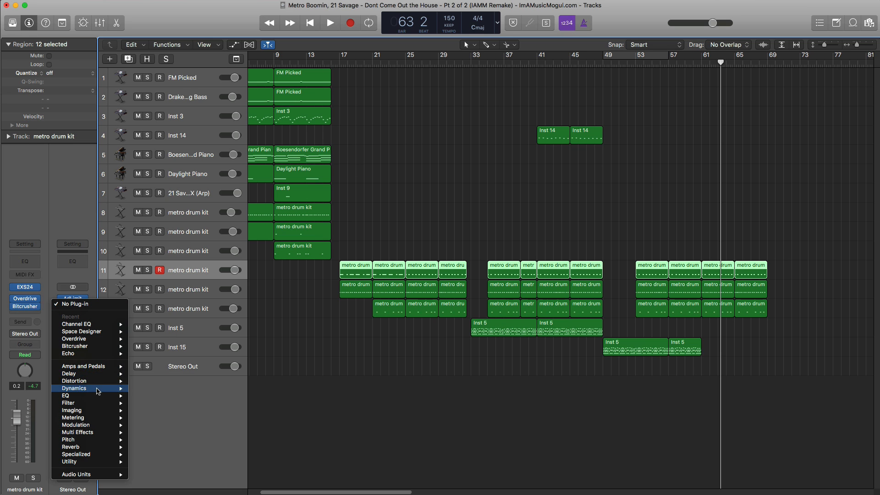
pyautogui.moveTo(120, 397)
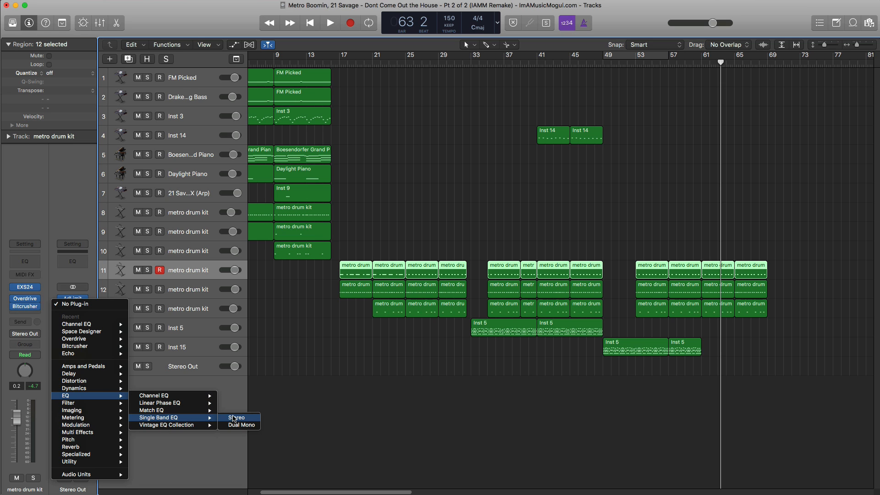
pyautogui.click(235, 417)
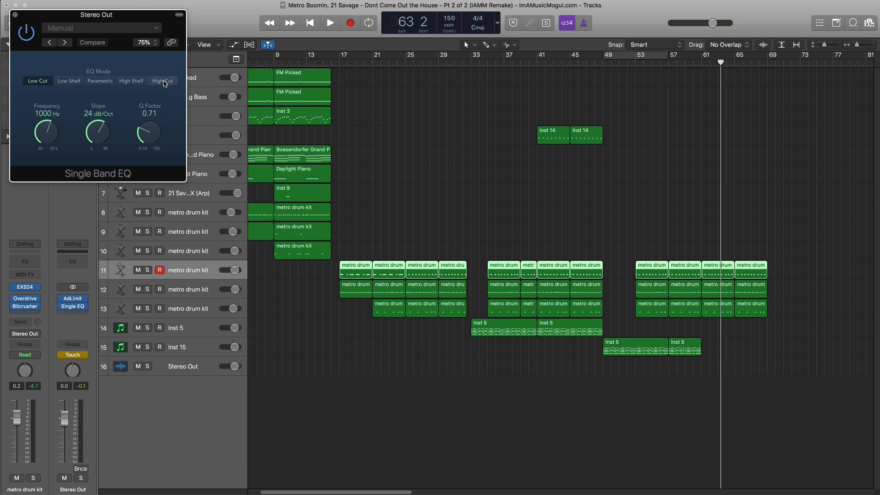
pyautogui.click(163, 80)
pyautogui.moveTo(128, 15); pyautogui.dragTo(477, 188)
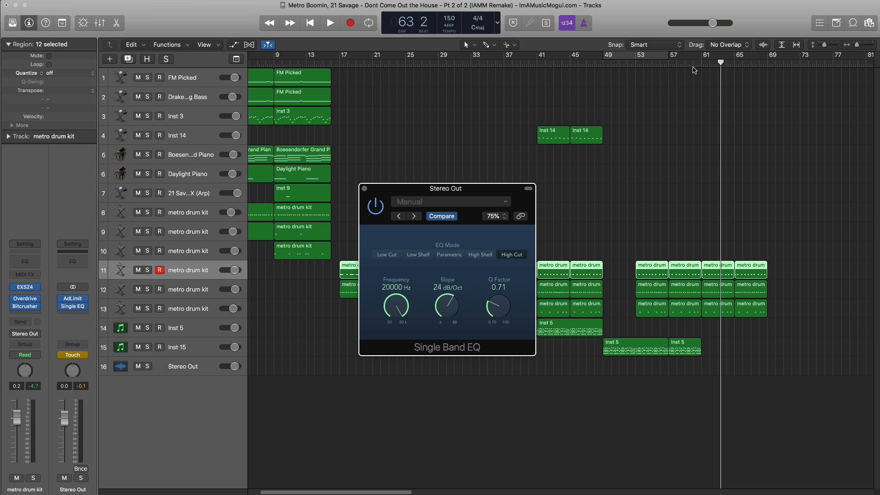
# Step: Play from bar 60 and record a sweep of the Single Band EQ's high cut frequency as Stereo Out automation
pyautogui.click(693, 68)
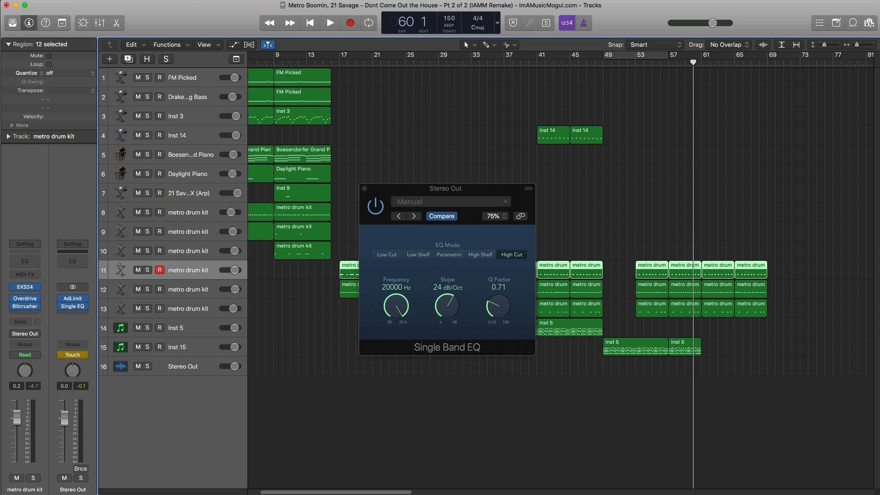
pyautogui.press('space')
pyautogui.click(393, 313)
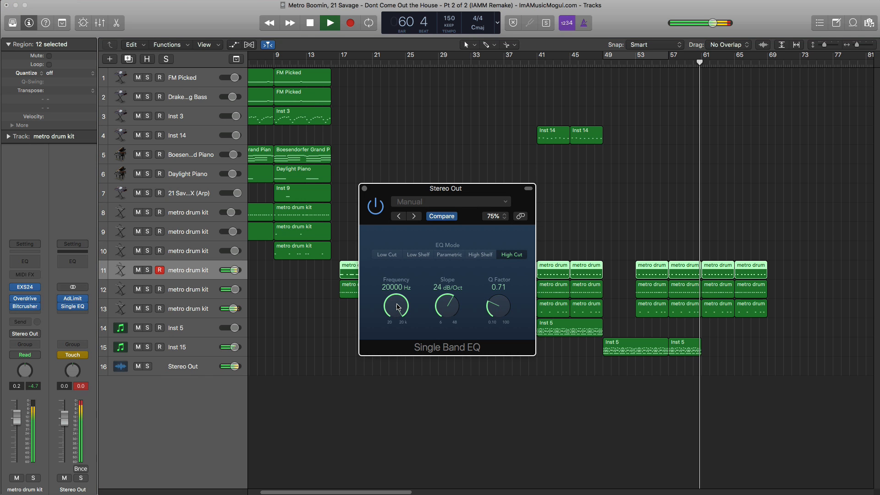
pyautogui.moveTo(394, 313); pyautogui.dragTo(448, 176)
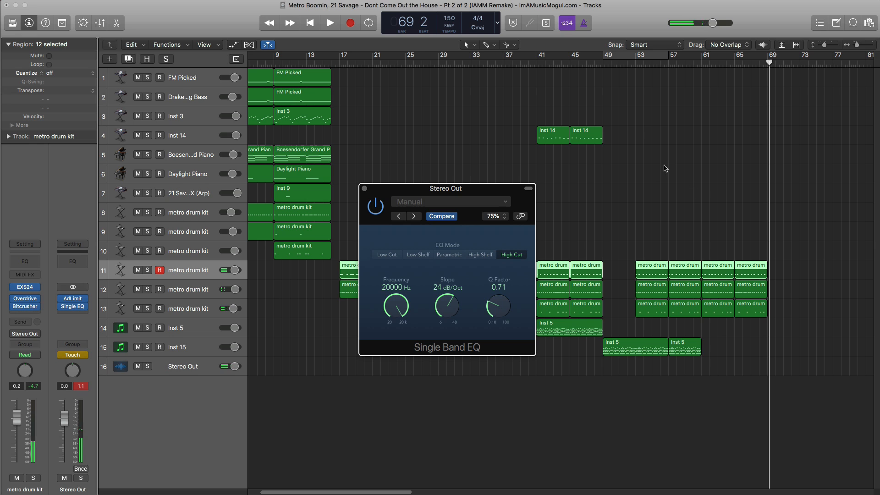
# Step: Close the Single Band EQ window, stop playback and show the Stereo Out's EQ Frequency automation
pyautogui.click(365, 188)
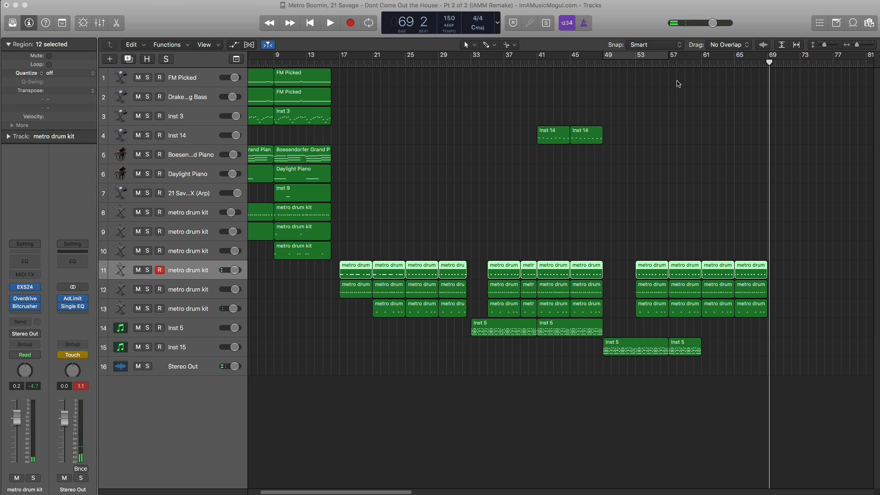
pyautogui.click(697, 68)
pyautogui.press('space')
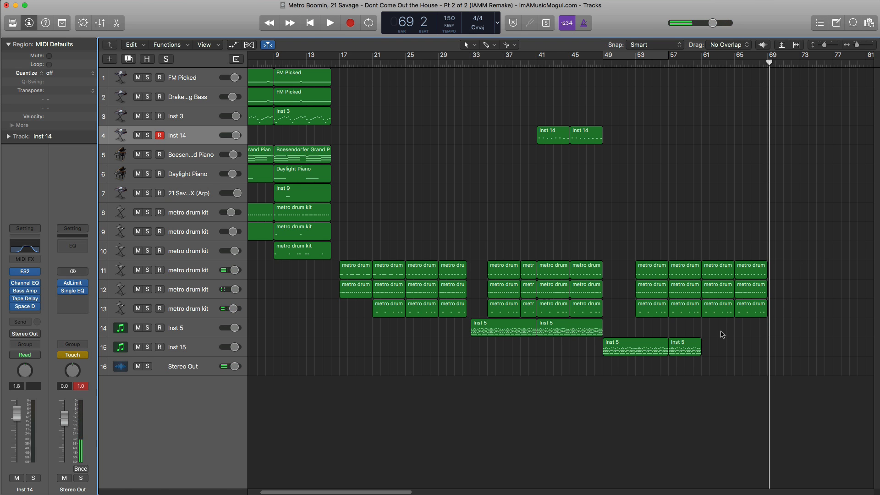
pyautogui.press('a')
pyautogui.scroll(-5, 705, 348)
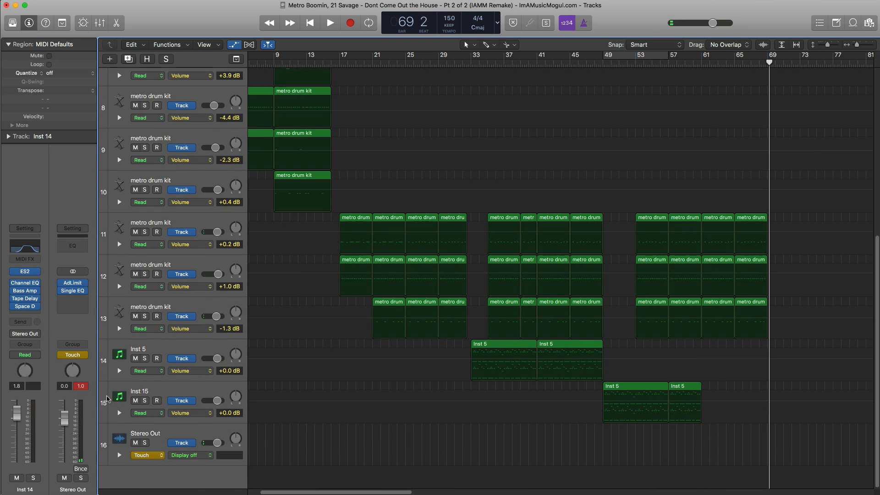
pyautogui.click(199, 458)
pyautogui.click(220, 494)
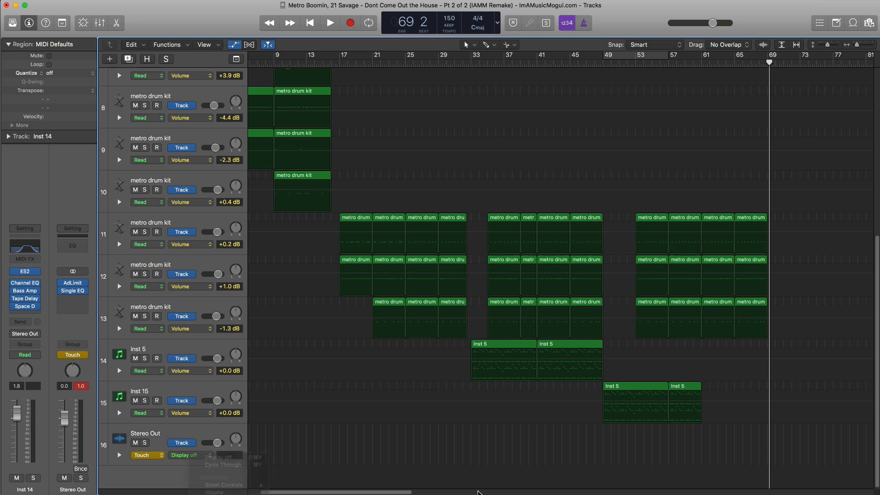
# Step: Align the start and end of the Stereo Out's frequency sweep with bars 61 and 69
pyautogui.press('super+Right')
pyautogui.press('super+Right')
pyautogui.press('super+Right')
pyautogui.press('super+Right')
pyautogui.press('super+Right')
pyautogui.press('super+Right')
pyautogui.press('super+Right')
pyautogui.press('super+Right')
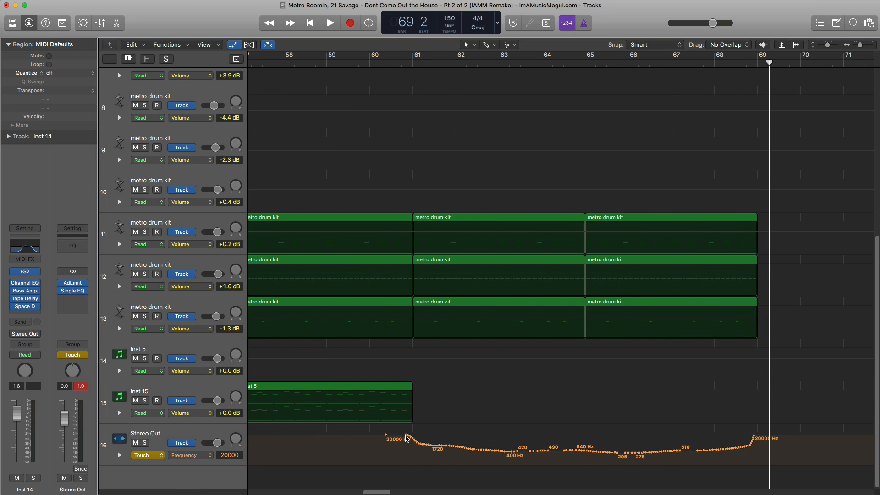
pyautogui.moveTo(406, 438); pyautogui.dragTo(413, 434)
pyautogui.moveTo(753, 438); pyautogui.dragTo(757, 440)
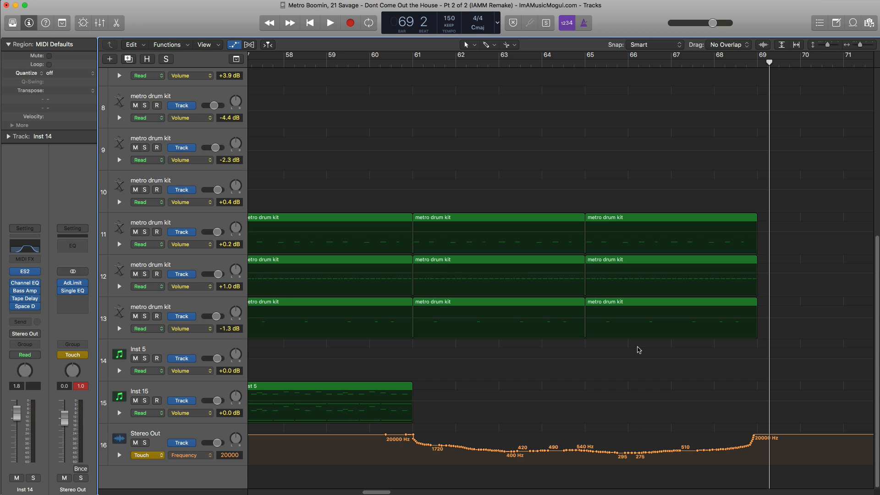
# Step: Hide the automation lanes and turn off the Stereo Out's automation
pyautogui.press('a')
pyautogui.press('super+Left')
pyautogui.press('super+Left')
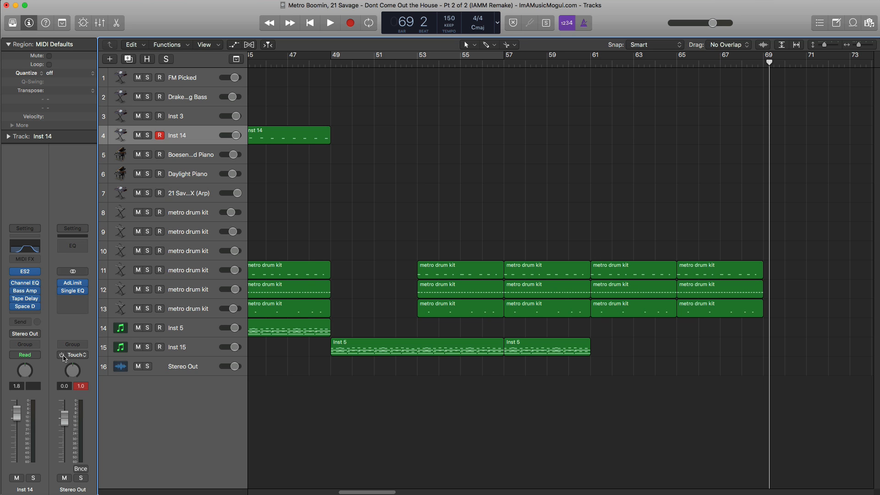
pyautogui.press('super+Left')
pyautogui.press('super+Left')
pyautogui.press('super+Right')
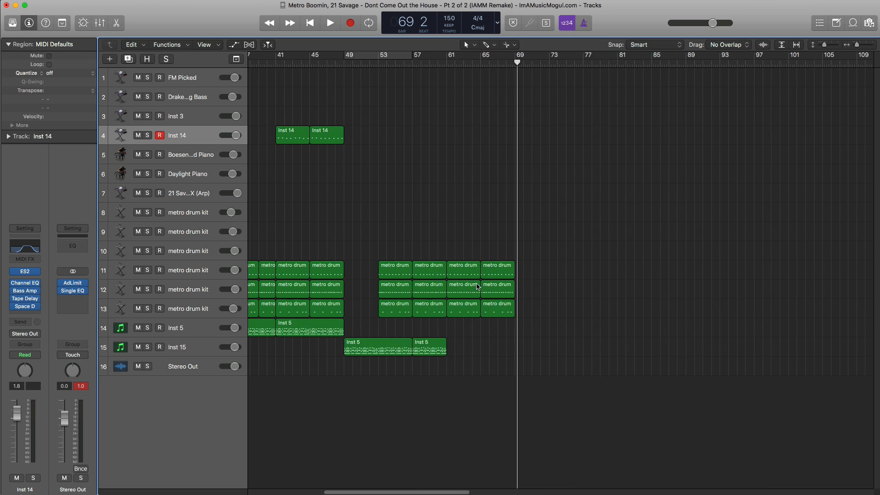
# Step: Copy track 14's bar 33 Inst 5 region to bar 69 and listen to the transition from bar 67 with Stereo Out automation enabled
pyautogui.hscroll(-3, 467, 348)
pyautogui.moveTo(301, 330); pyautogui.dragTo(612, 331)
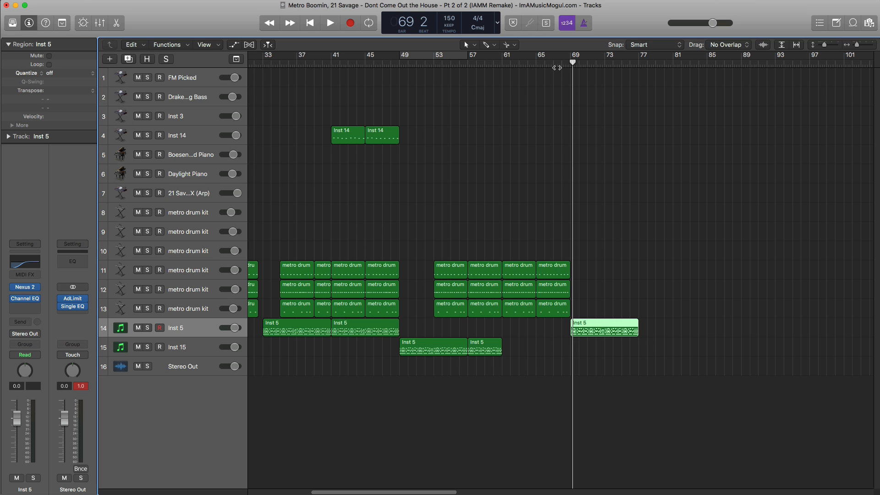
pyautogui.click(556, 67)
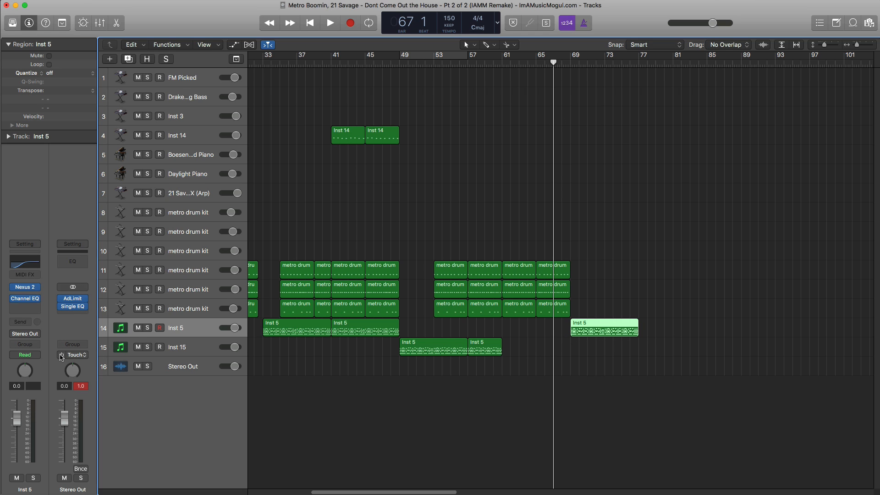
pyautogui.press('space')
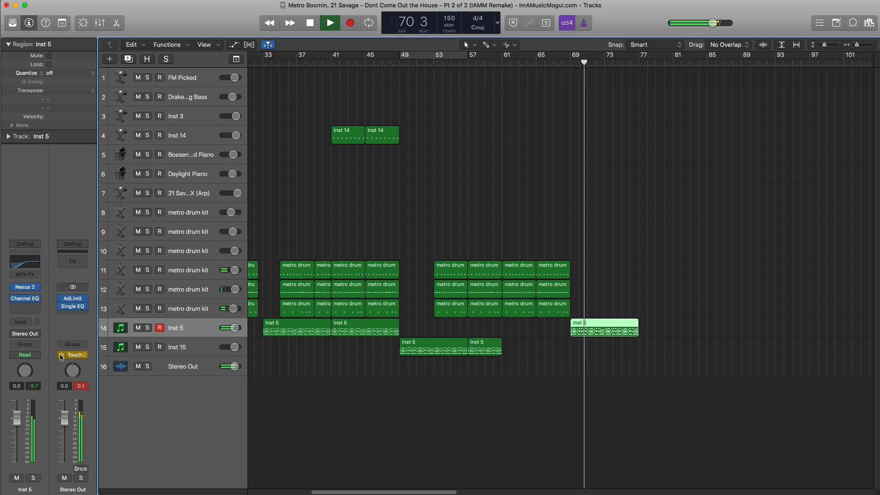
pyautogui.press('space')
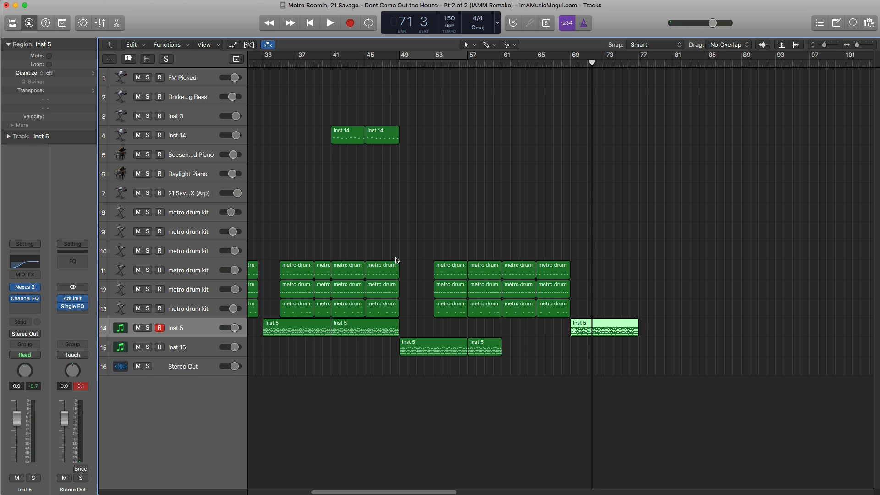
# Step: Copy two drum regions on each of tracks 11 to 13 to bar 69 and repeat them with the Inst 5 region up to bar 101
pyautogui.hscroll(-3, 430, 252)
pyautogui.moveTo(454, 254); pyautogui.dragTo(632, 310)
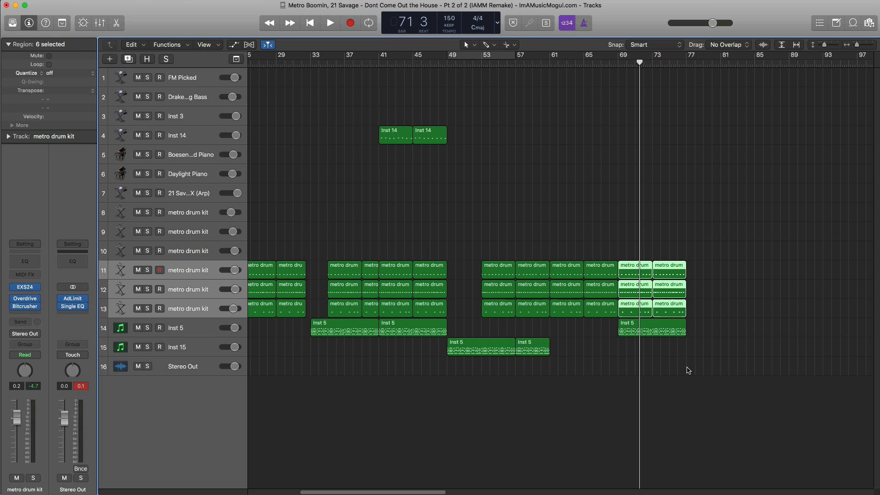
pyautogui.moveTo(689, 366); pyautogui.dragTo(706, 281)
pyautogui.moveTo(776, 353); pyautogui.dragTo(629, 270)
pyautogui.press('super+r')
pyautogui.scroll(-8, 662, 276)
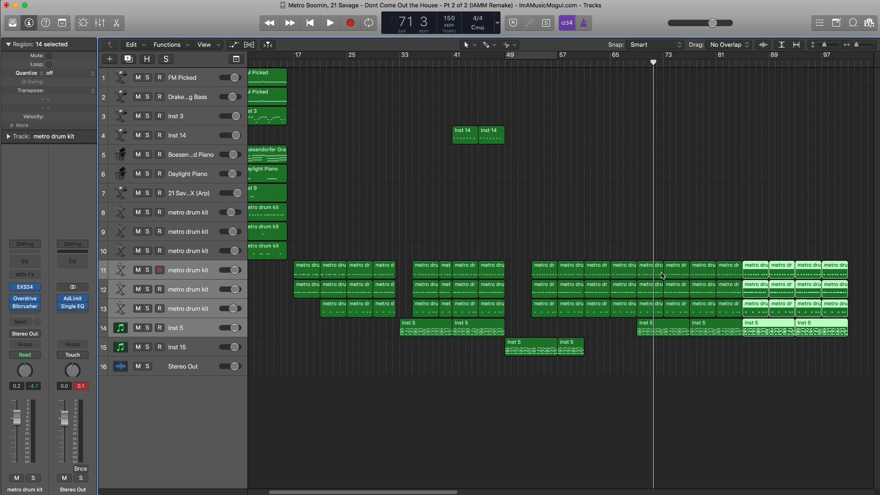
# Step: Copy both Inst 14 regions on track 4 from bar 41 to bar 93, keeping the originals
pyautogui.scroll(1, 661, 274)
pyautogui.click(407, 135)
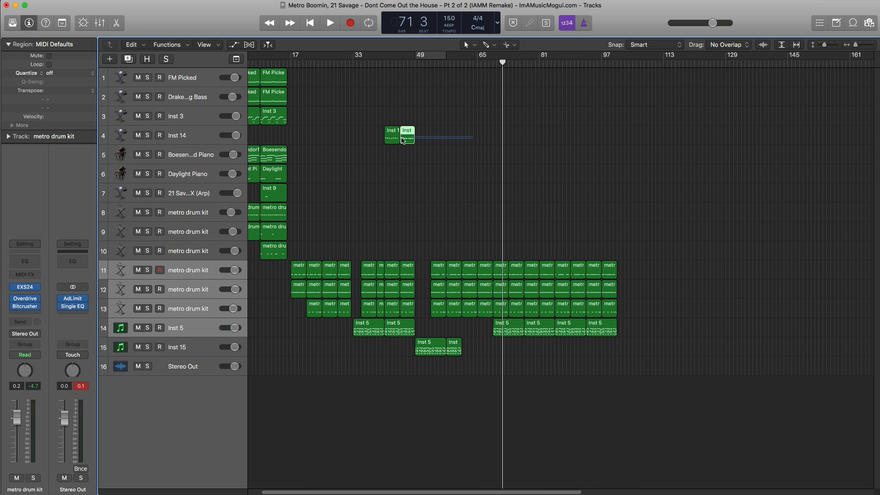
pyautogui.keyDown('shift'); pyautogui.click(391, 137); pyautogui.keyUp('shift')
pyautogui.moveTo(392, 137); pyautogui.dragTo(595, 143)
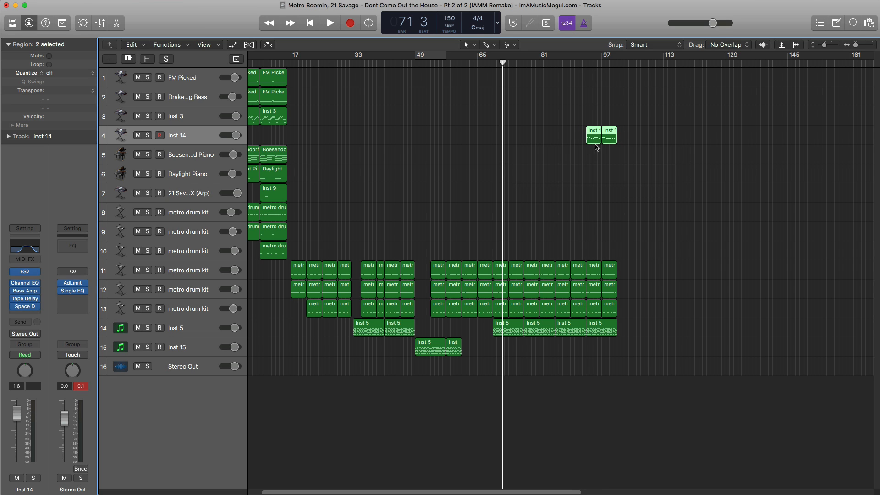
pyautogui.press('super+z')
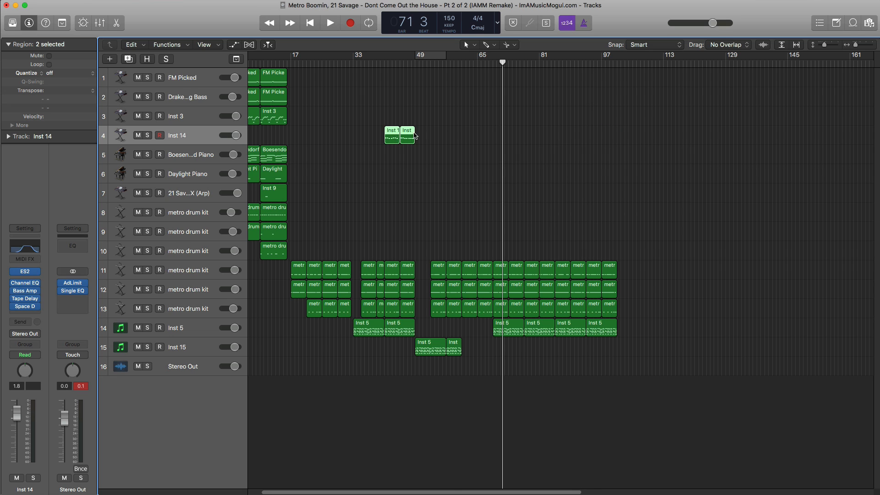
pyautogui.moveTo(414, 135); pyautogui.dragTo(594, 139)
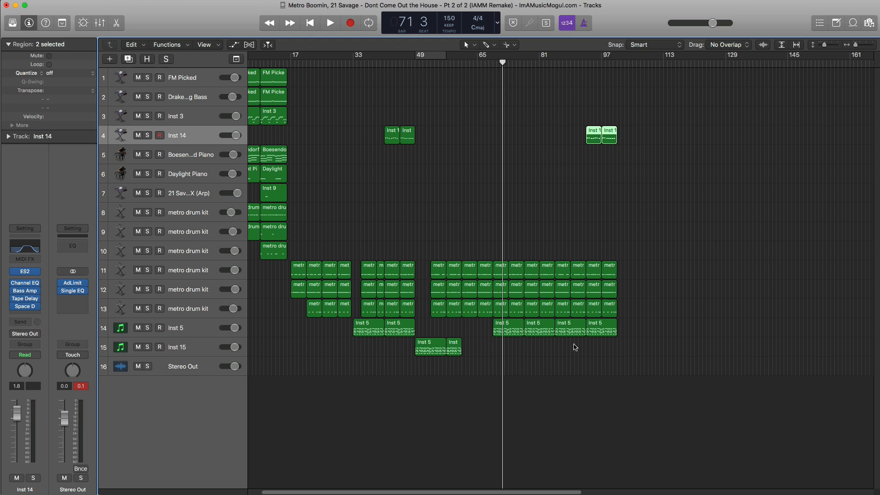
# Step: Delete the regions between bars 85 and 93 on tracks 11 to 14 and move the bar 93 section to bar 85
pyautogui.moveTo(575, 347); pyautogui.dragTo(562, 274)
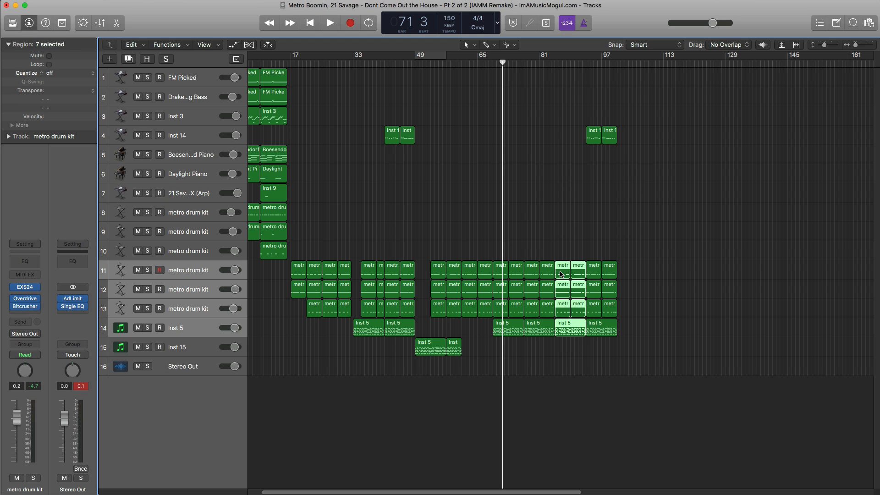
pyautogui.press('Delete')
pyautogui.moveTo(605, 181); pyautogui.dragTo(586, 94)
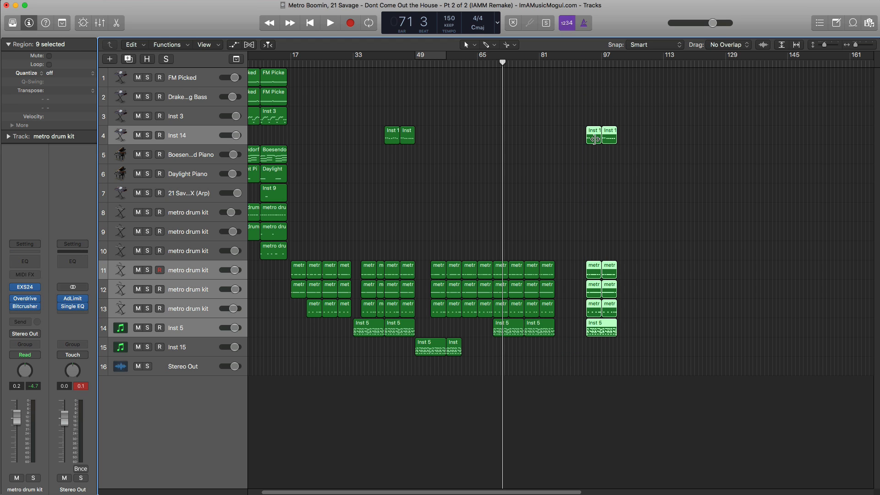
pyautogui.moveTo(594, 139); pyautogui.dragTo(564, 145)
# Step: Set the cycle range to bars 85 to 93 and listen to the section
pyautogui.moveTo(555, 62); pyautogui.dragTo(585, 64)
pyautogui.press('space')
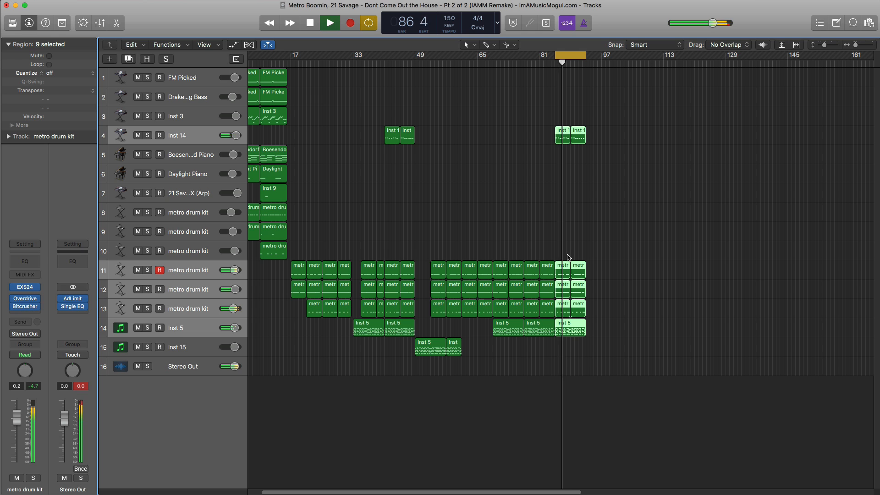
pyautogui.press('space')
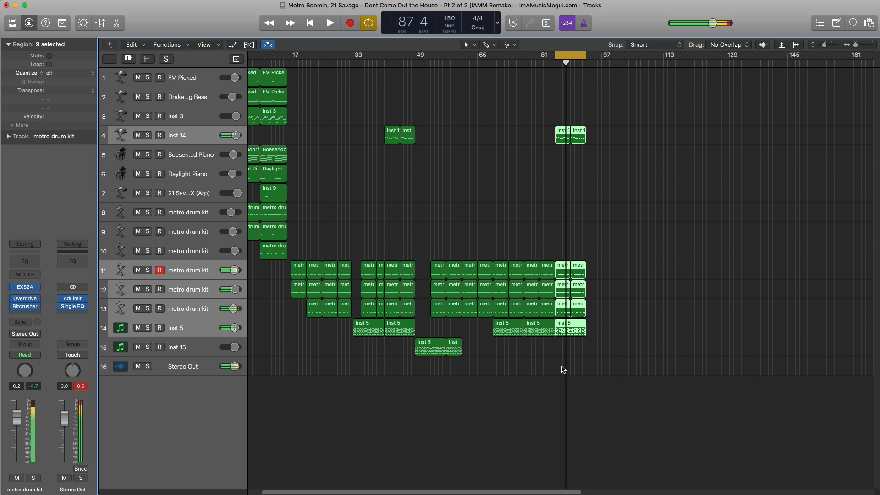
# Step: Duplicate drum track 8 with its settings and place the new metro drum kit track below Inst 15
pyautogui.keyDown('ctrl'); pyautogui.keyDown('alt'); pyautogui.click(562, 368); pyautogui.keyUp('alt'); pyautogui.keyUp('ctrl')
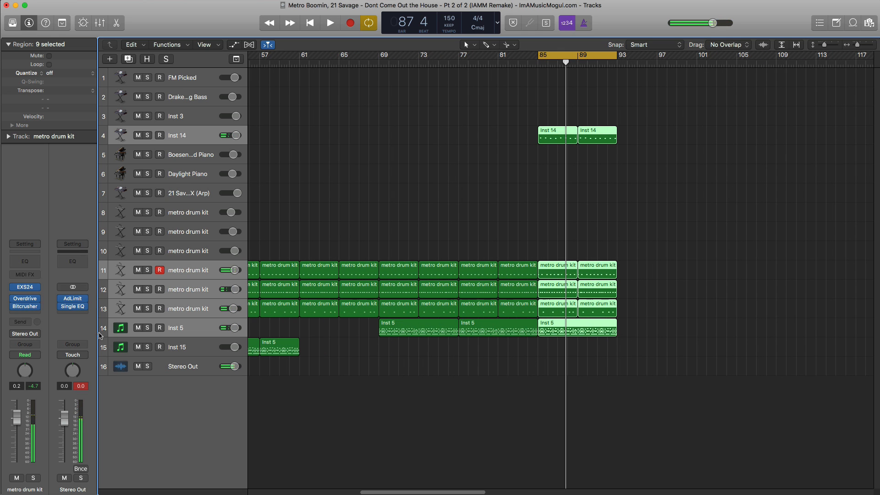
pyautogui.click(183, 215)
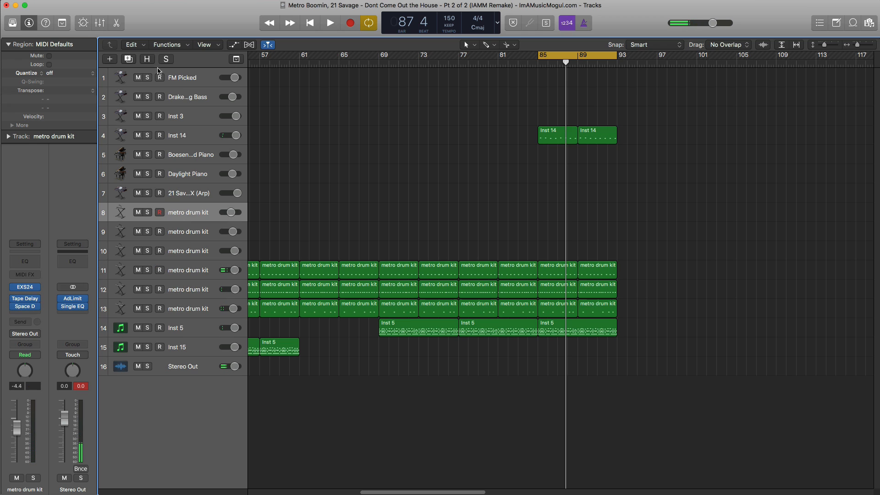
pyautogui.click(129, 60)
pyautogui.moveTo(192, 234); pyautogui.dragTo(197, 375)
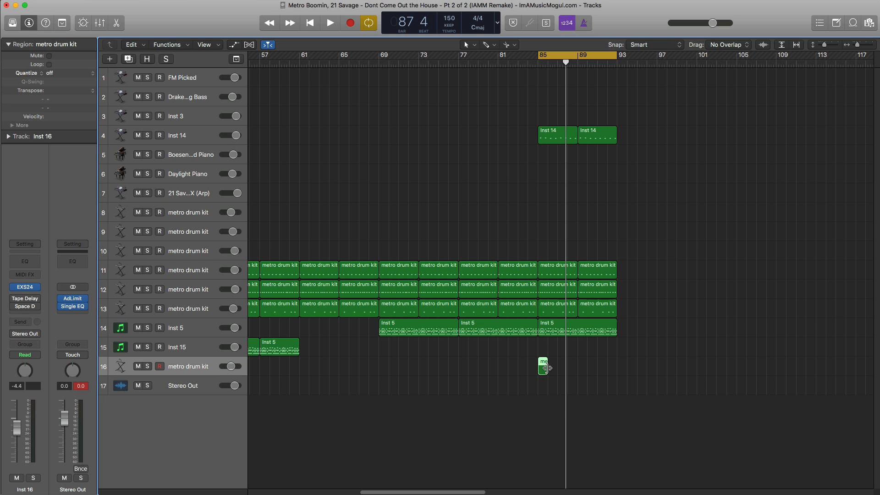
# Step: Create a four-bar region at bar 85 on track 16 and shorten the cycle range to bars 85 to 89
pyautogui.moveTo(545, 368); pyautogui.dragTo(577, 369)
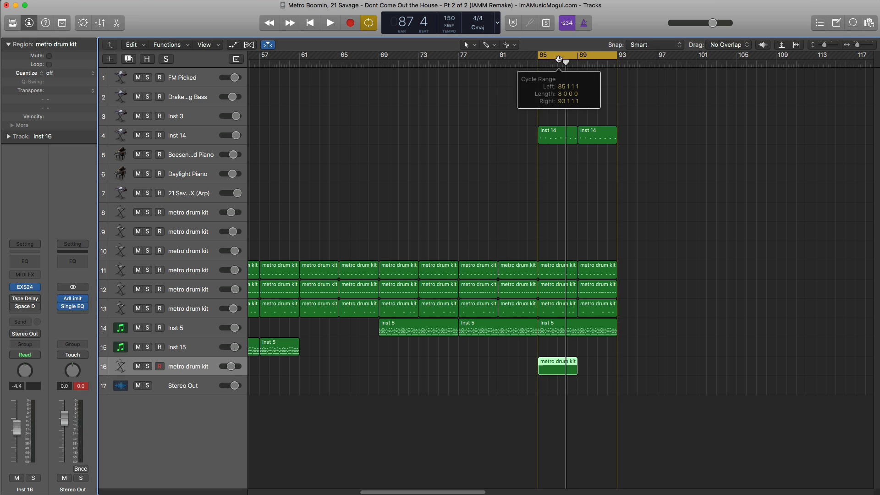
pyautogui.click(559, 59)
pyautogui.moveTo(539, 57); pyautogui.dragTo(573, 58)
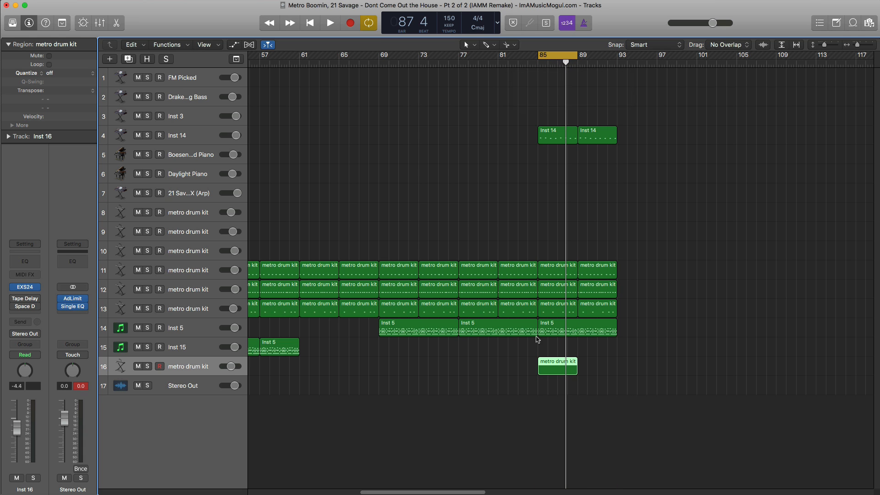
# Step: Add a C5 note at bar 85 in track 16's new region and set the track's volume to 1.4 dB during playback
pyautogui.doubleClick(563, 371)
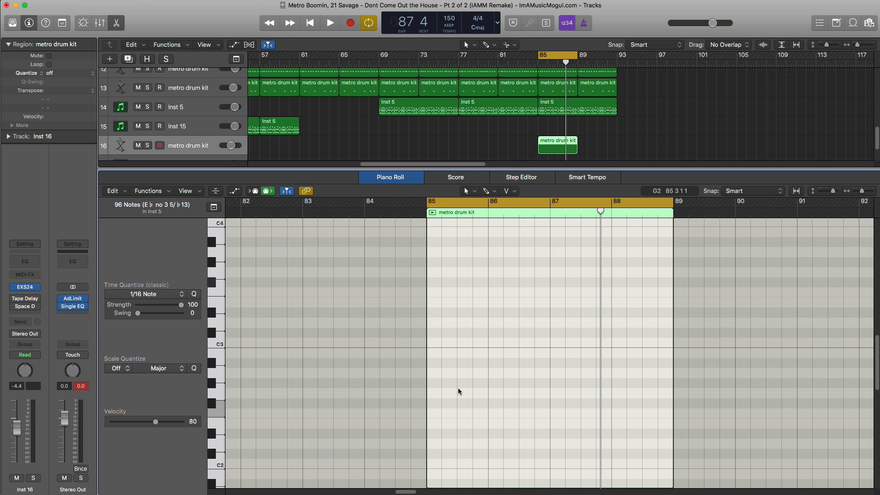
pyautogui.scroll(5, 458, 388)
pyautogui.scroll(4, 348, 340)
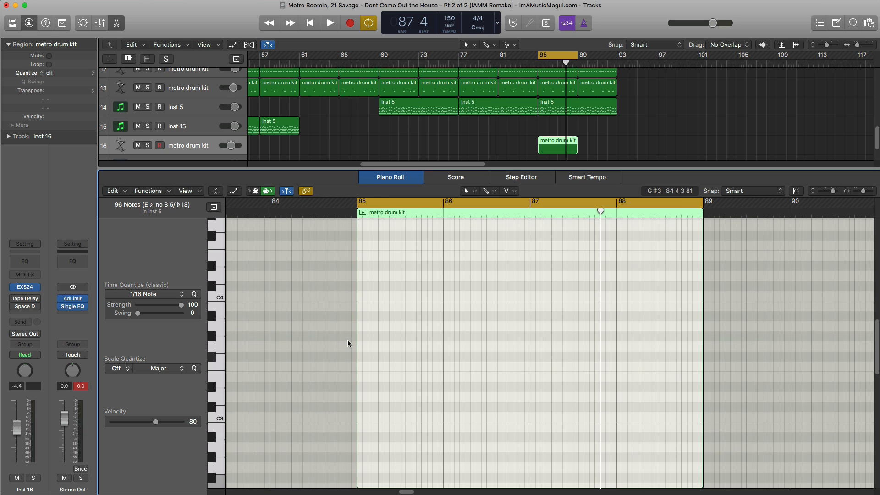
pyautogui.scroll(4, 348, 343)
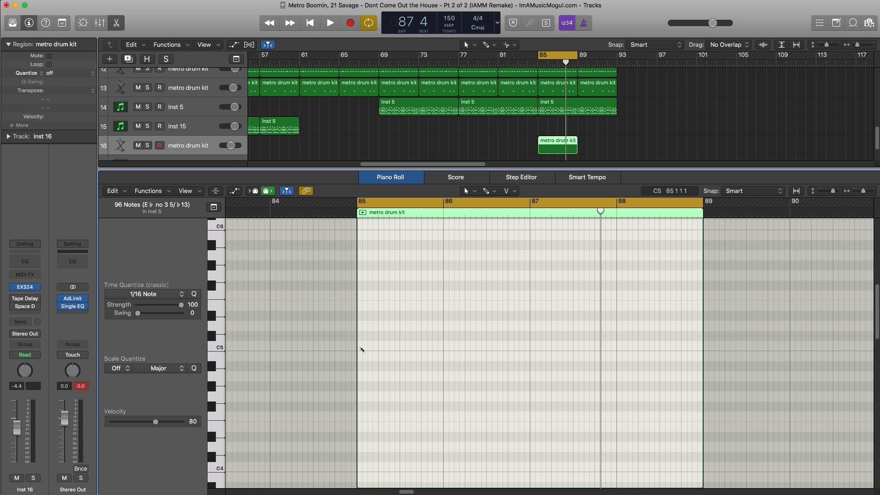
pyautogui.click(362, 348)
pyautogui.press('space')
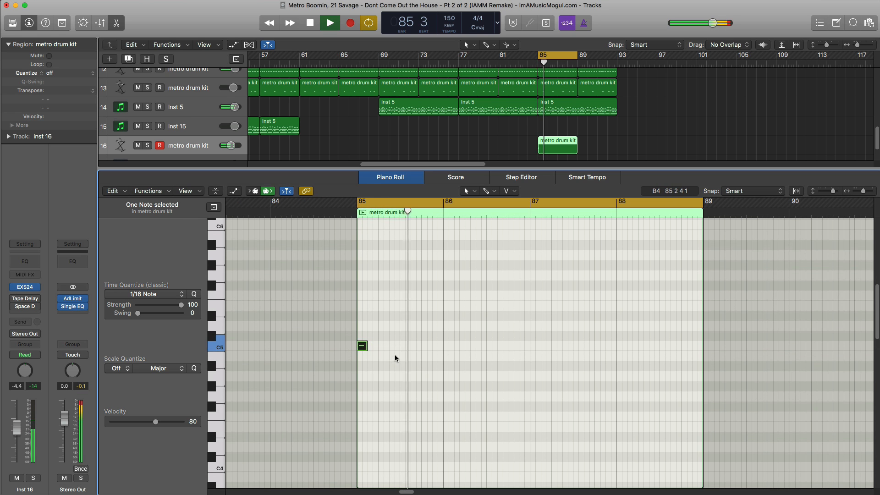
pyautogui.keyDown('alt'); pyautogui.click(22, 432); pyautogui.keyUp('alt')
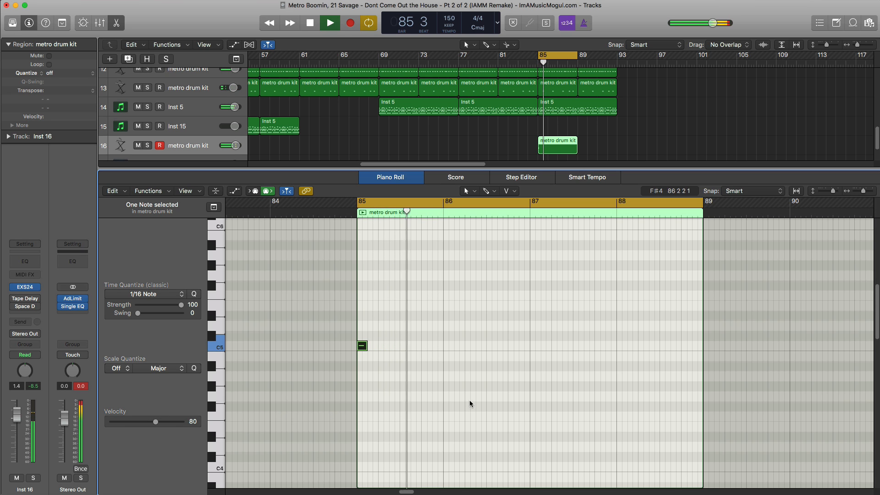
# Step: Add C5 notes on beat 4 and its off-beat in bar 85, on beat 2 of bar 86 and on beat 1 of bar 87
pyautogui.click(426, 346)
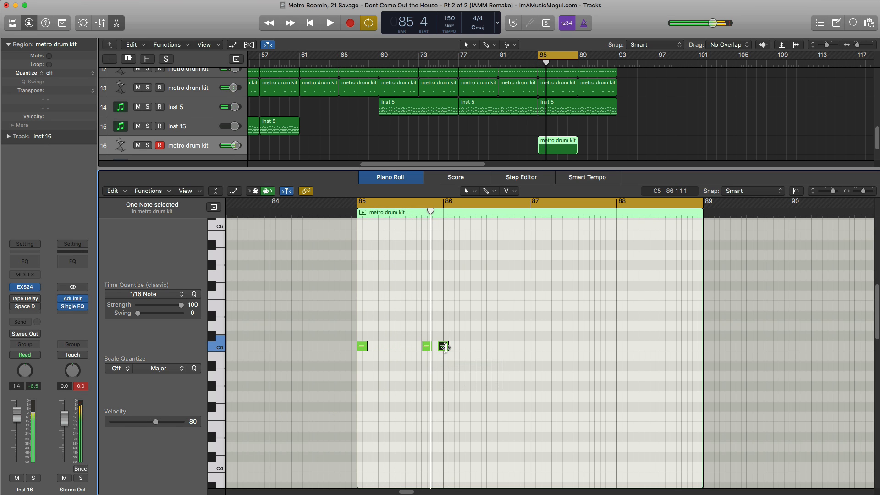
pyautogui.click(438, 346)
pyautogui.press('space')
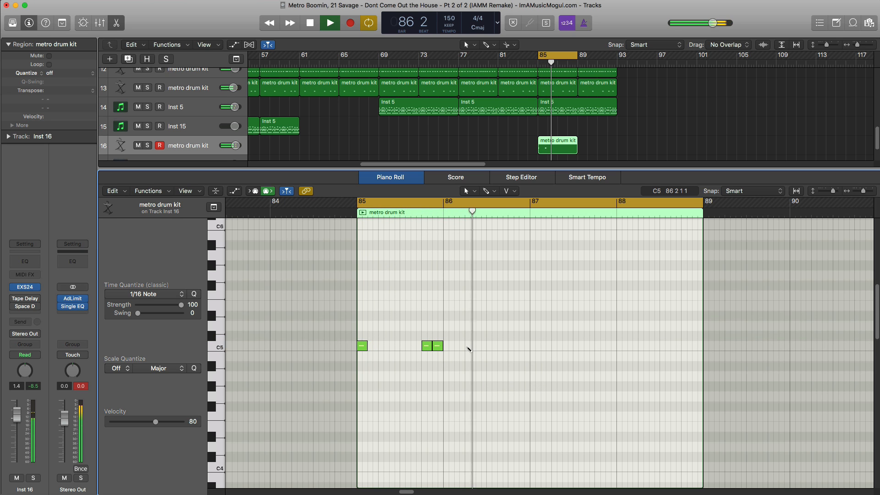
pyautogui.keyDown('super'); pyautogui.click(470, 346); pyautogui.keyUp('super')
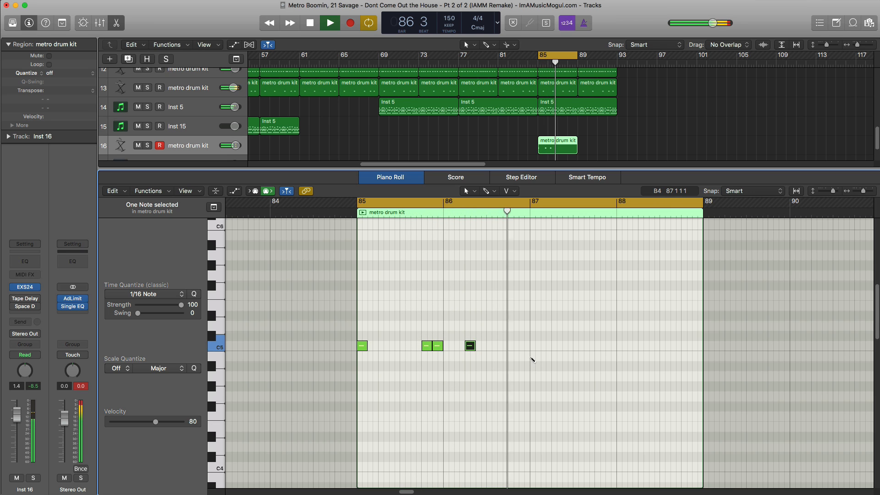
pyautogui.press('space')
pyautogui.keyDown('super'); pyautogui.click(534, 346); pyautogui.keyUp('super')
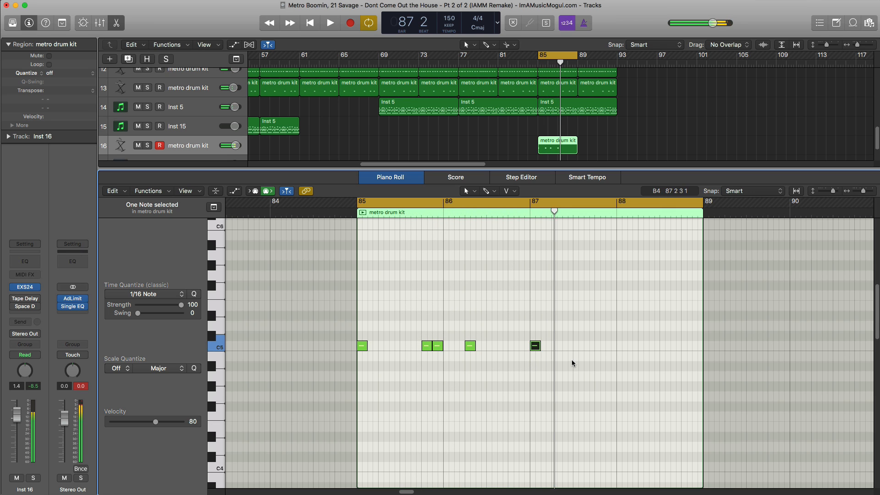
# Step: Add C5 notes on beat 4 and its off-beat in bar 87, then beat 2 and beat 3's off-beat in bar 88; set track volume to 2.0 dB
pyautogui.press('space')
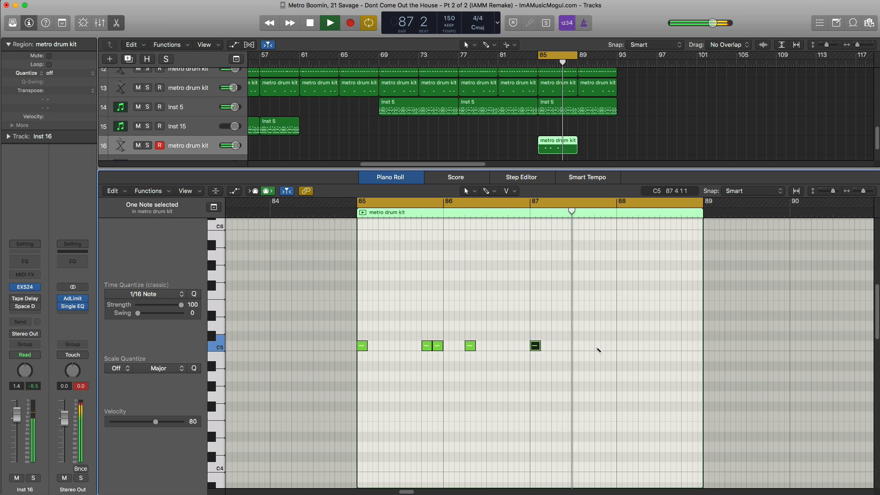
pyautogui.keyDown('super'); pyautogui.click(599, 346); pyautogui.keyUp('super')
pyautogui.keyDown('super'); pyautogui.click(610, 346); pyautogui.keyUp('super')
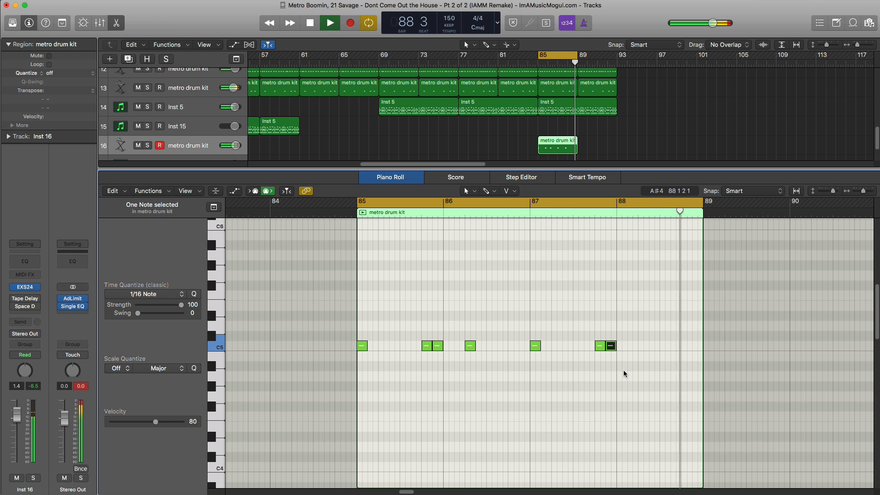
pyautogui.keyDown('super'); pyautogui.click(641, 346); pyautogui.keyUp('super')
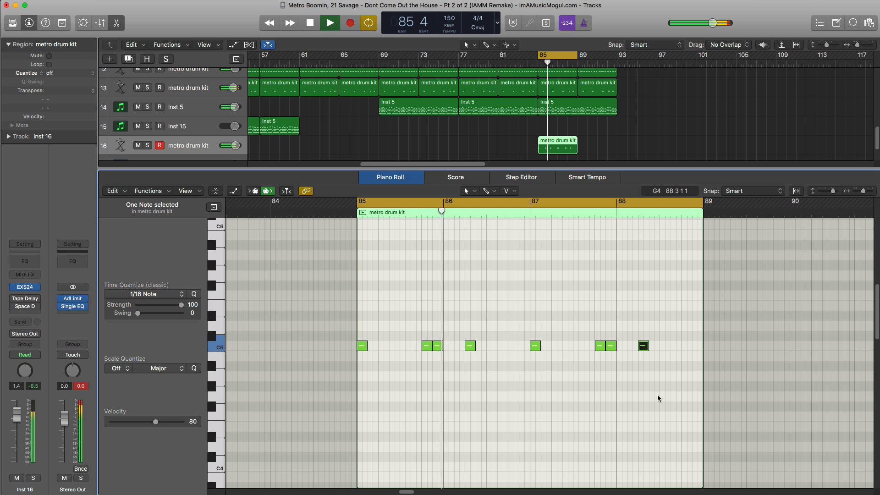
pyautogui.keyDown('super'); pyautogui.click(675, 346); pyautogui.keyUp('super')
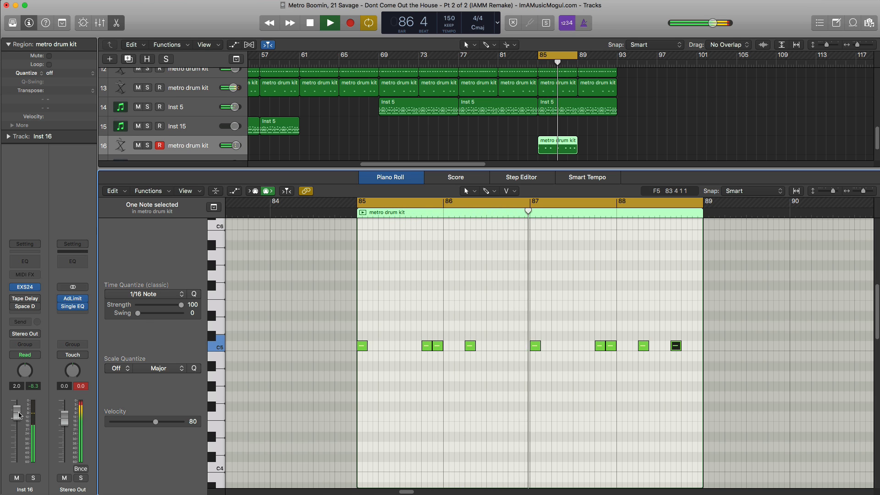
pyautogui.press('x')
pyautogui.press('x')
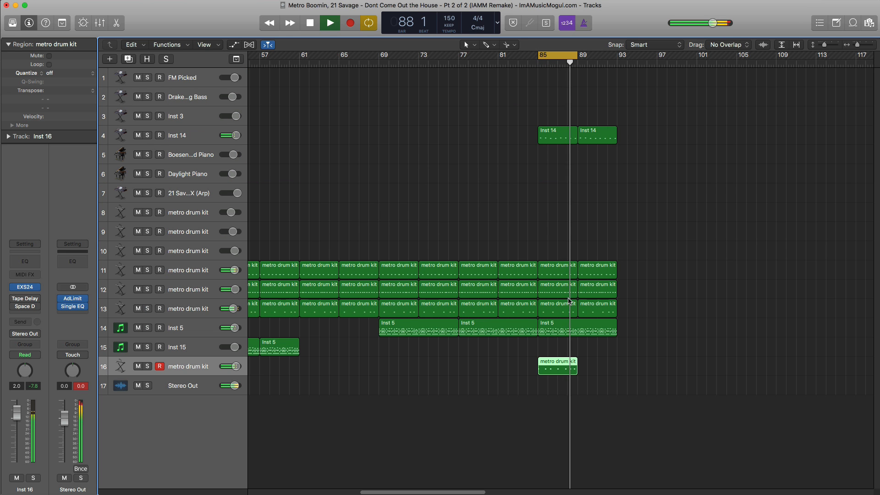
# Step: Copy track 16's drum region to bar 89 and move the cycle range to bars 89 to 93
pyautogui.press('space')
pyautogui.moveTo(559, 369); pyautogui.dragTo(599, 369)
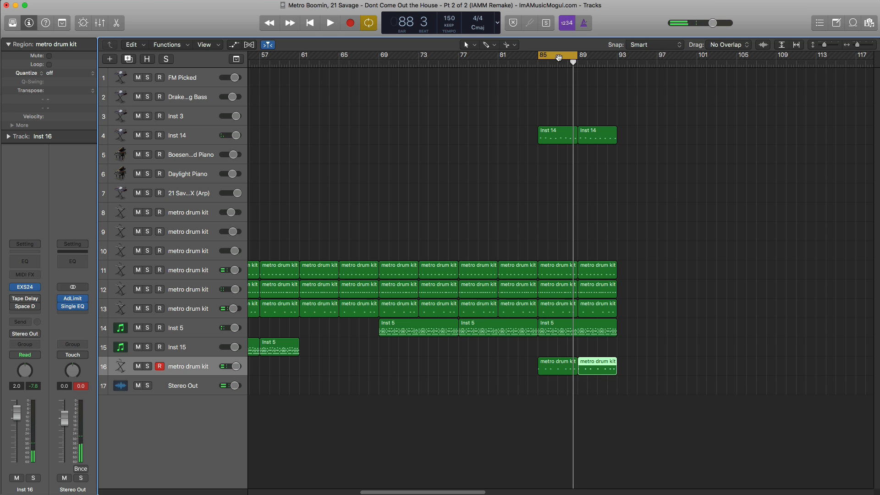
pyautogui.moveTo(559, 57); pyautogui.dragTo(598, 61)
# Step: Shorten the last metro drum kit regions on tracks 11 and 12 to end at bar 92 and play the section
pyautogui.scroll(5, 596, 256)
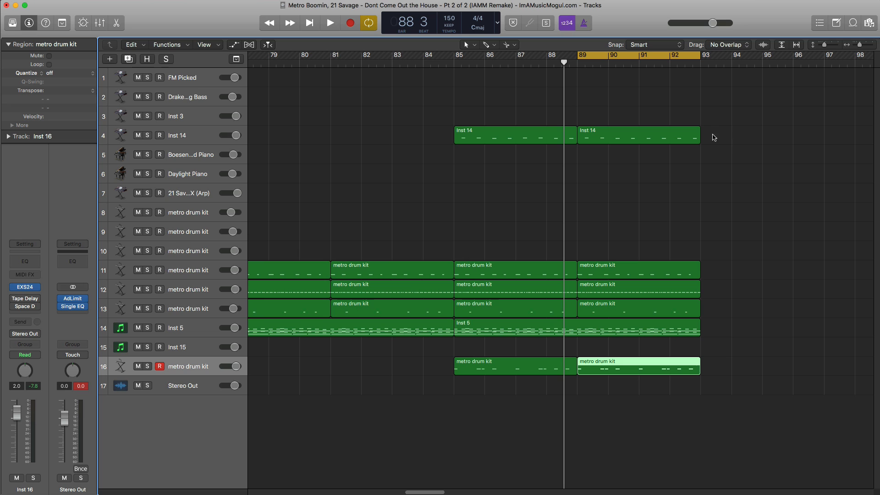
pyautogui.click(680, 137)
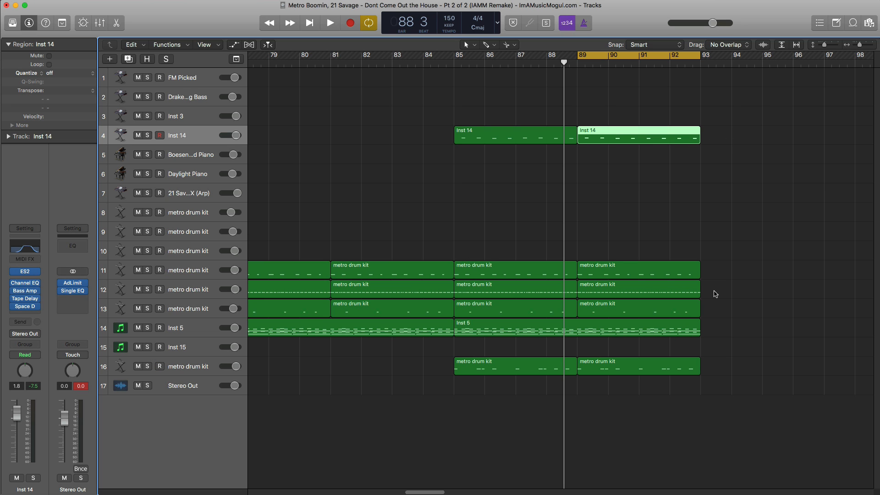
pyautogui.moveTo(715, 268); pyautogui.dragTo(694, 281)
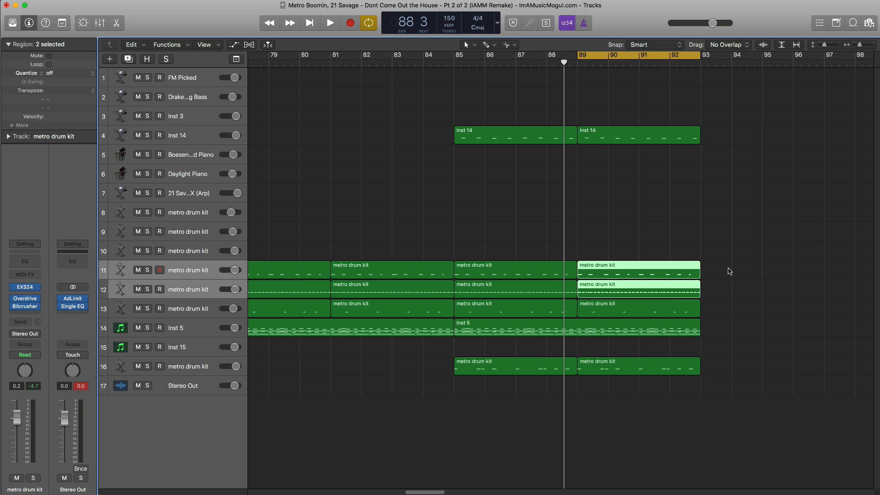
pyautogui.moveTo(728, 244); pyautogui.dragTo(670, 273)
pyautogui.press('space')
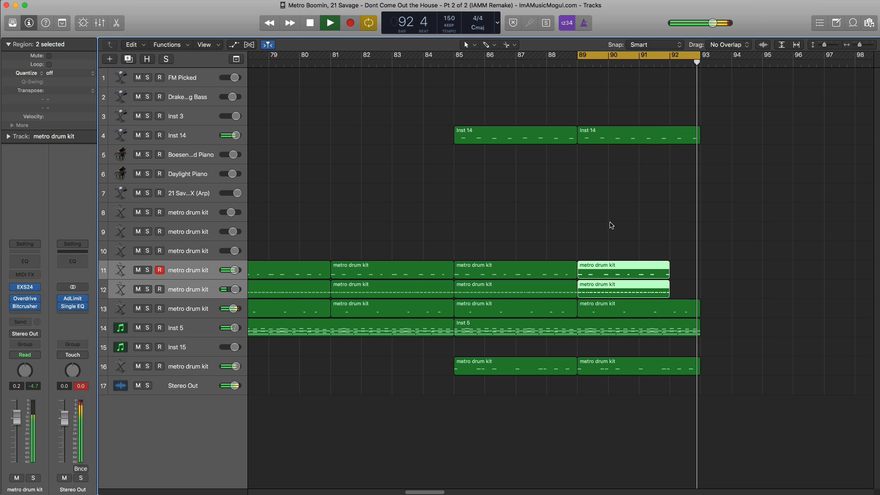
# Step: Turn off cycle mode and delete the regions between bars 77 and 85 on all tracks
pyautogui.click(653, 57)
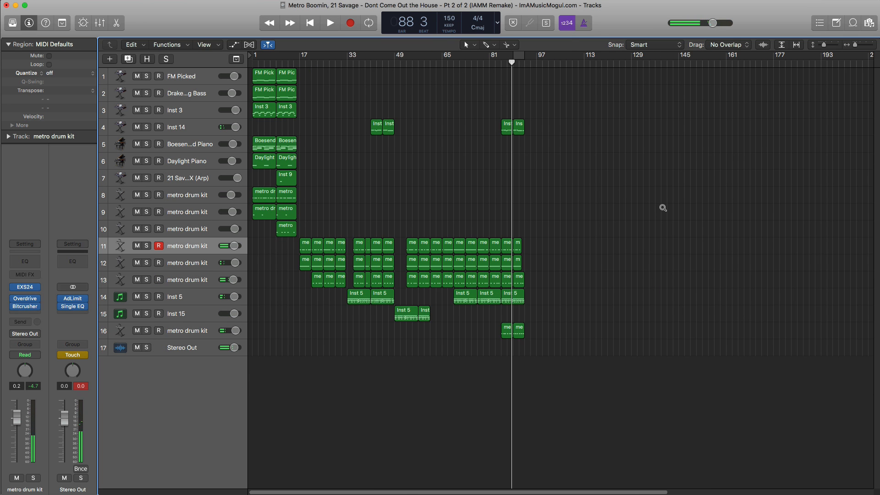
pyautogui.scroll(3, 663, 208)
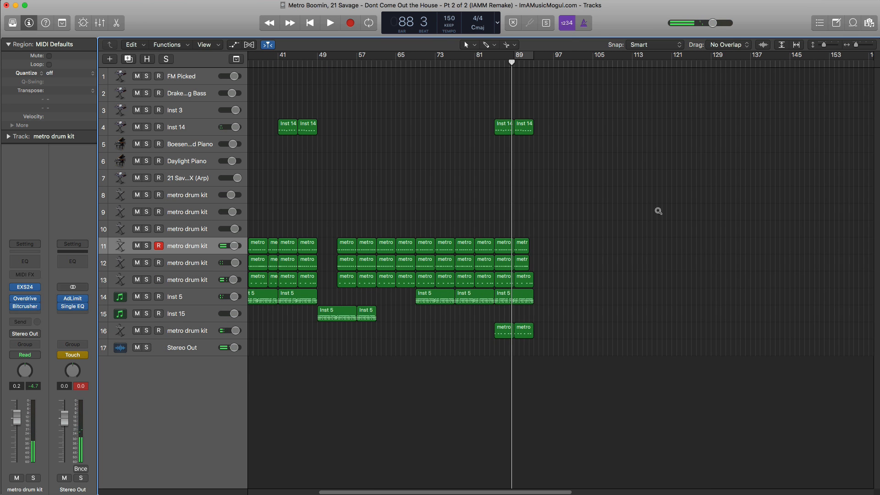
pyautogui.hscroll(-2, 573, 268)
pyautogui.moveTo(546, 331); pyautogui.dragTo(525, 252)
pyautogui.press('Delete')
# Step: Move the closing section's regions on tracks 4, 11 to 14 and 16 eight bars earlier to start at bar 77
pyautogui.moveTo(623, 351); pyautogui.dragTo(553, 159)
pyautogui.keyDown('ctrl'); pyautogui.keyDown('alt'); pyautogui.click(550, 166); pyautogui.keyUp('alt'); pyautogui.keyUp('ctrl')
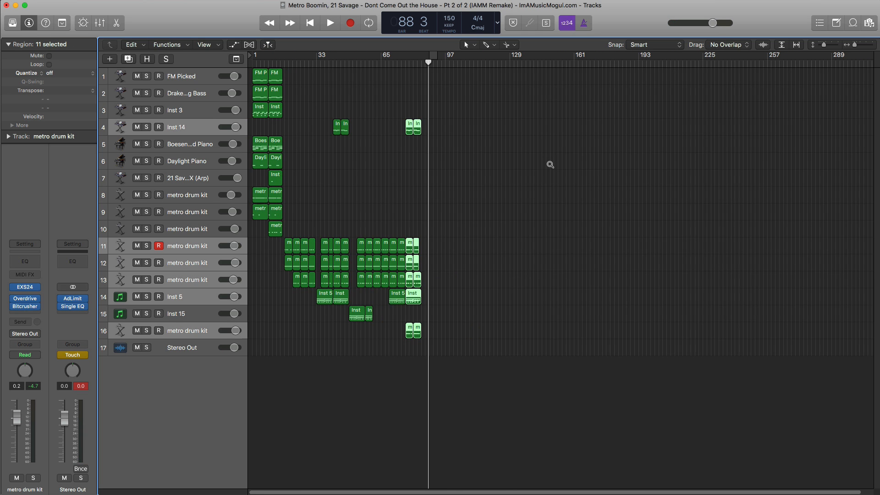
pyautogui.scroll(2, 550, 165)
# Step: Clear the region selection and play the full arrangement from bar 1 until past its end
pyautogui.press('Return')
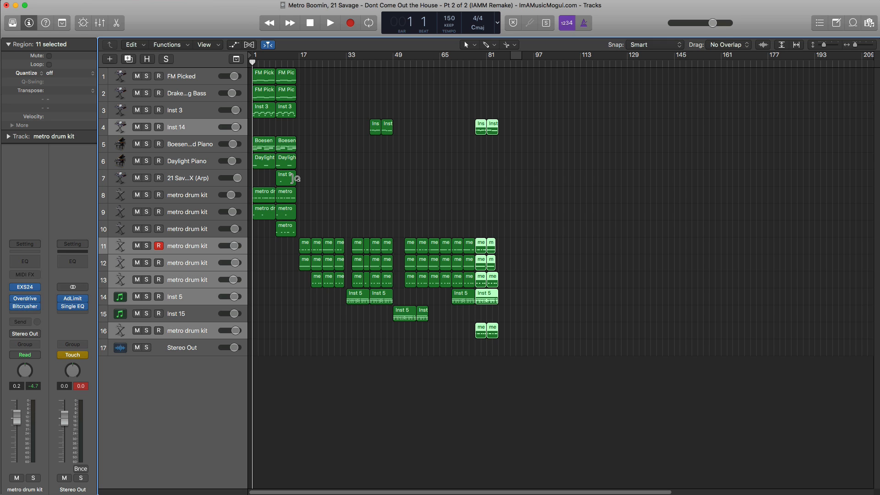
pyautogui.click(369, 375)
pyautogui.press('space')
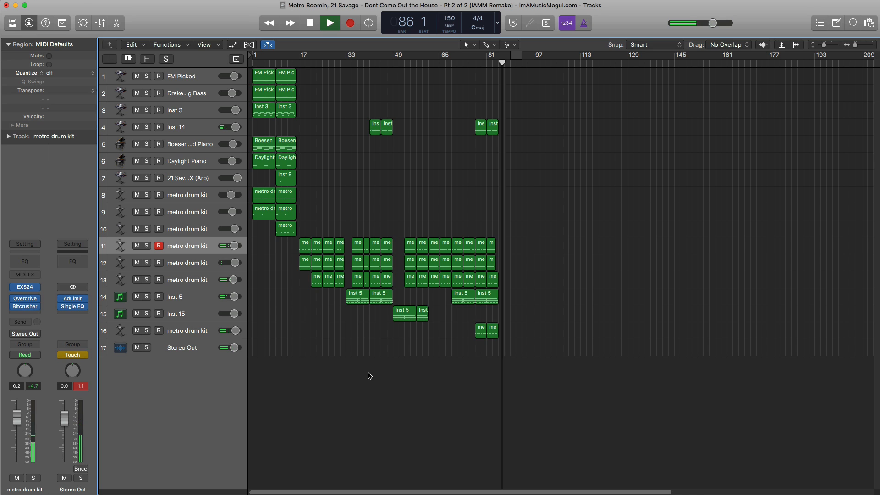
pyautogui.press('space')
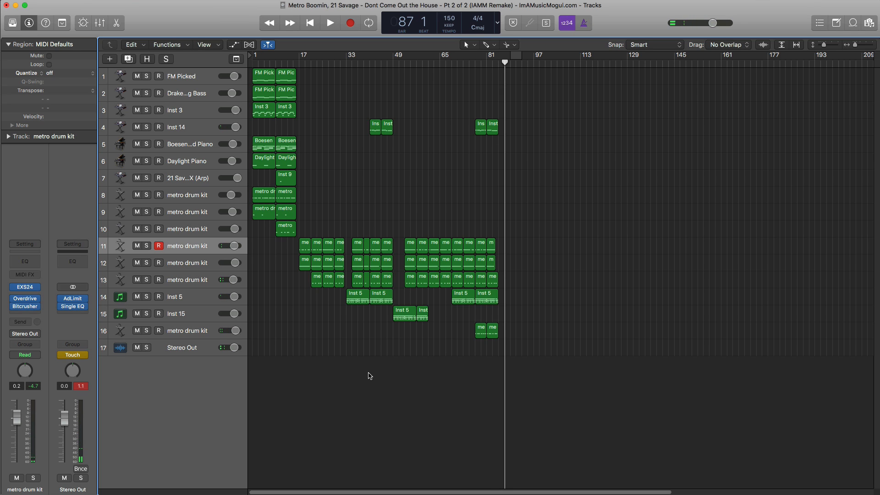